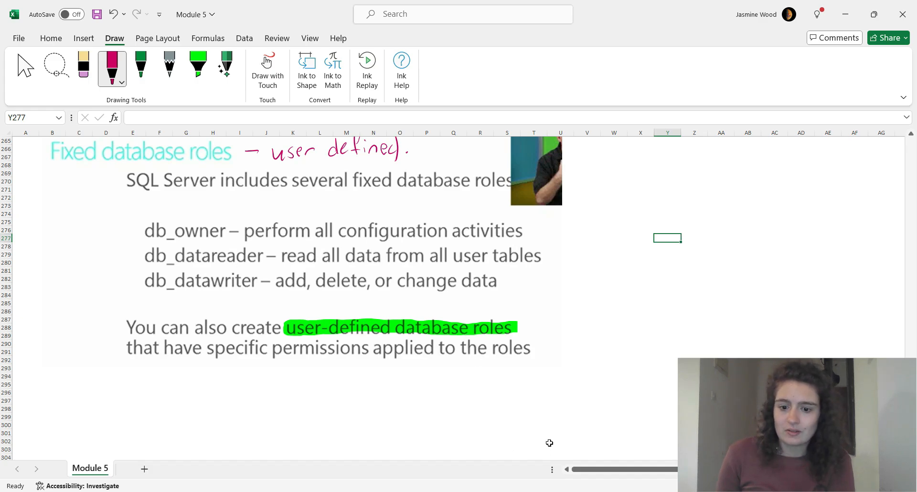
# Switch to SQL Server Management Studio and expand the server's Security folder and its Logins list.
pyautogui.click(507, 491)
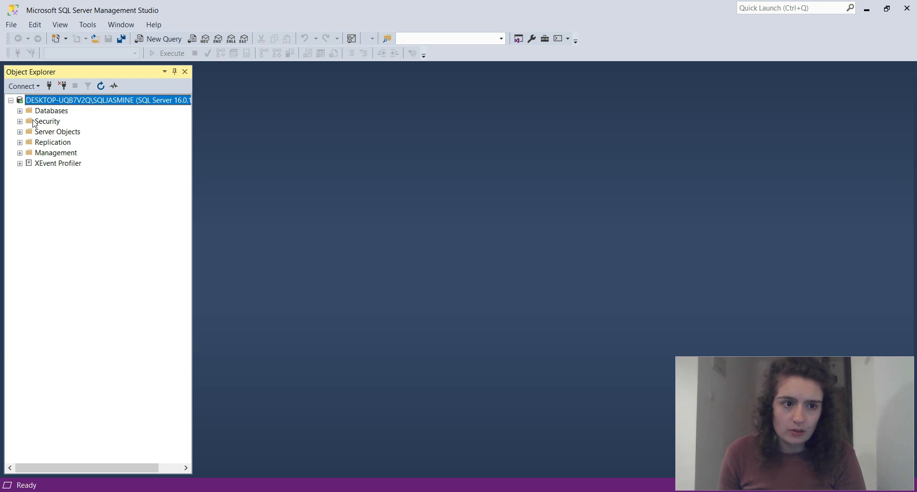
pyautogui.click(20, 122)
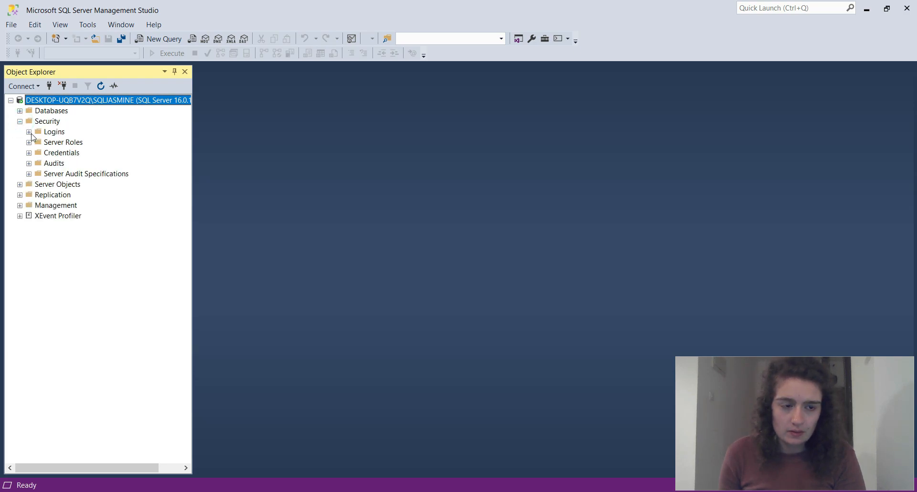
pyautogui.click(29, 132)
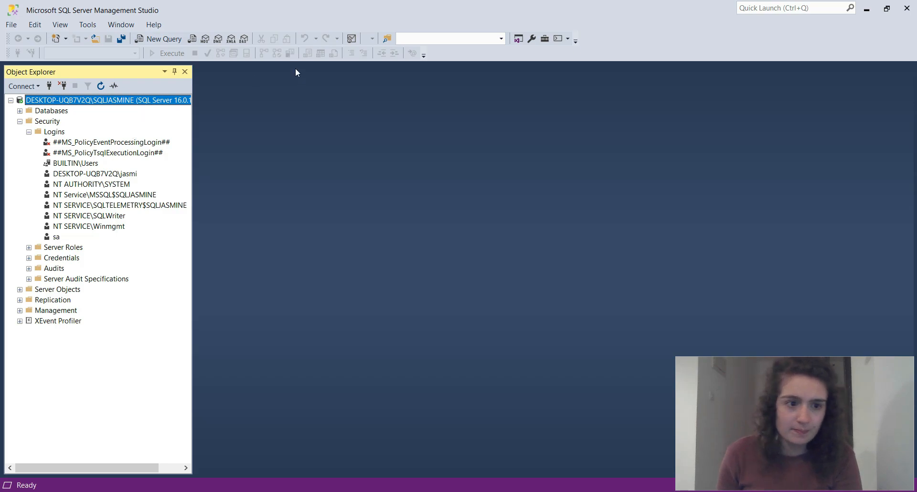
# Start a new Windows-authenticated login and enter its login name as a user under NT SERVICE.
pyautogui.rightClick(60, 133)
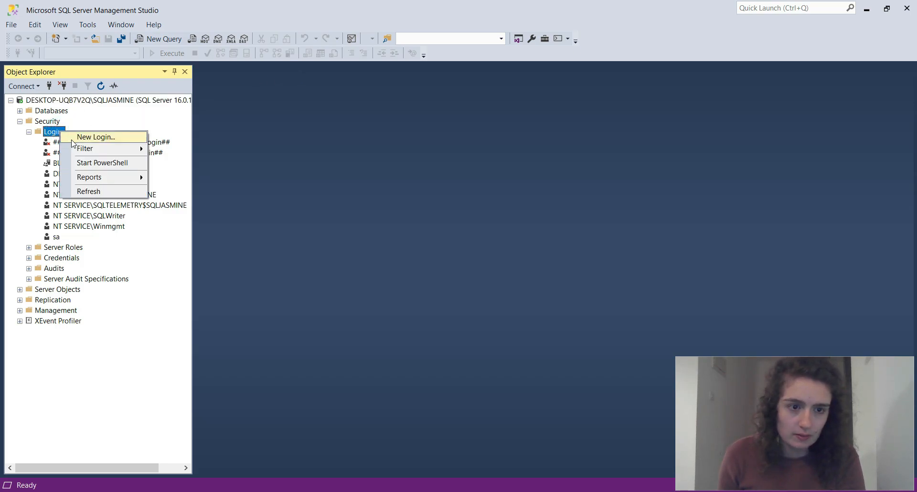
pyautogui.click(72, 140)
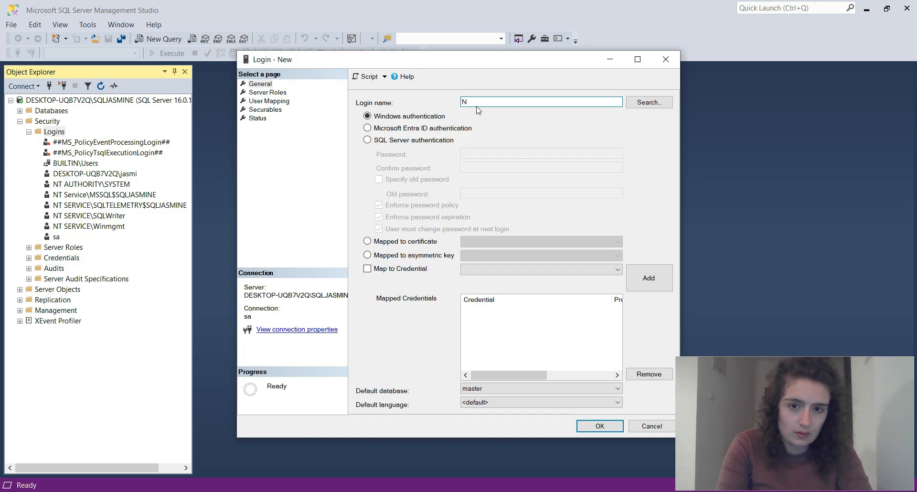
pyautogui.write('SERV')
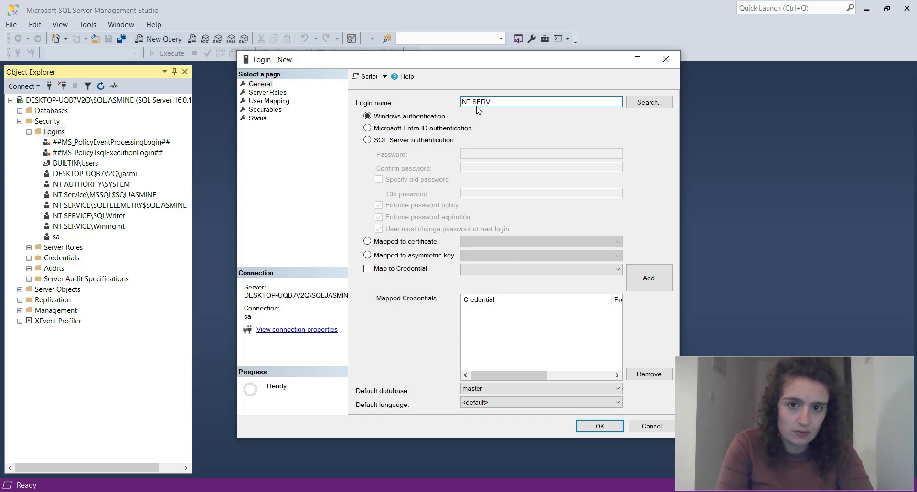
pyautogui.write('ICE\\sa')
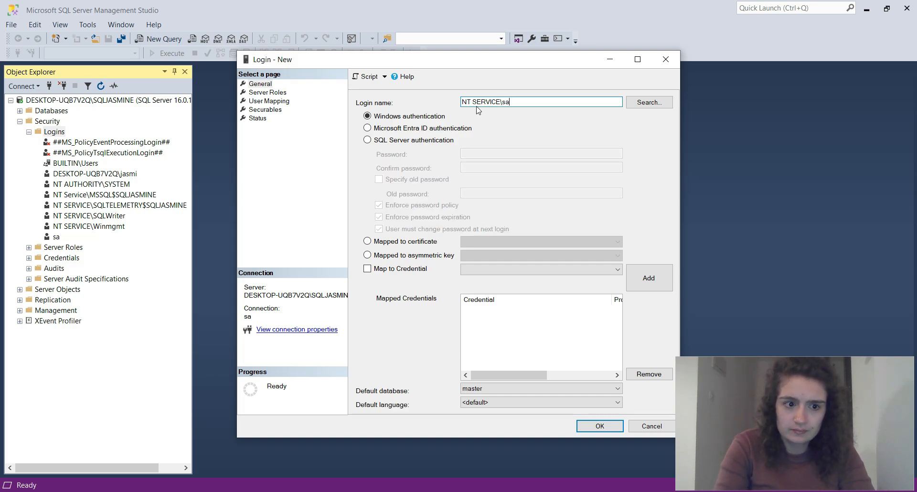
pyautogui.write('lly')
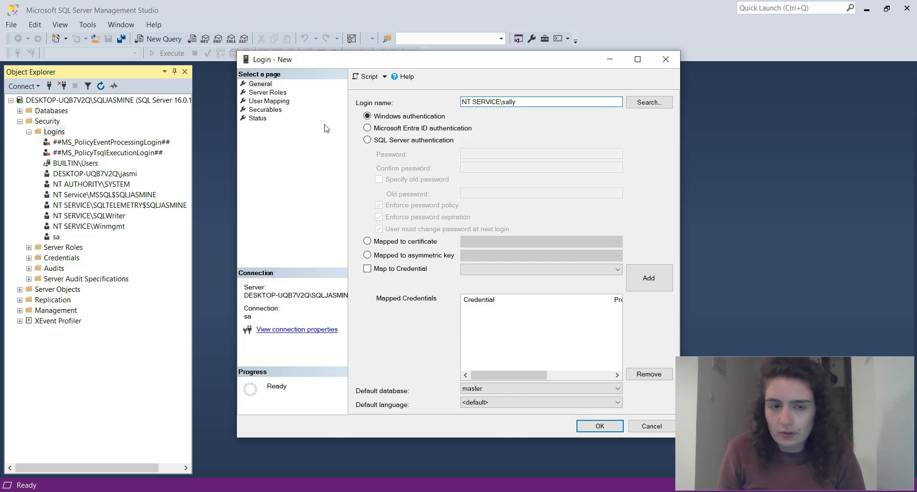
# Review the server roles available to the new login and map it to the MyDemoDB database.
pyautogui.click(258, 95)
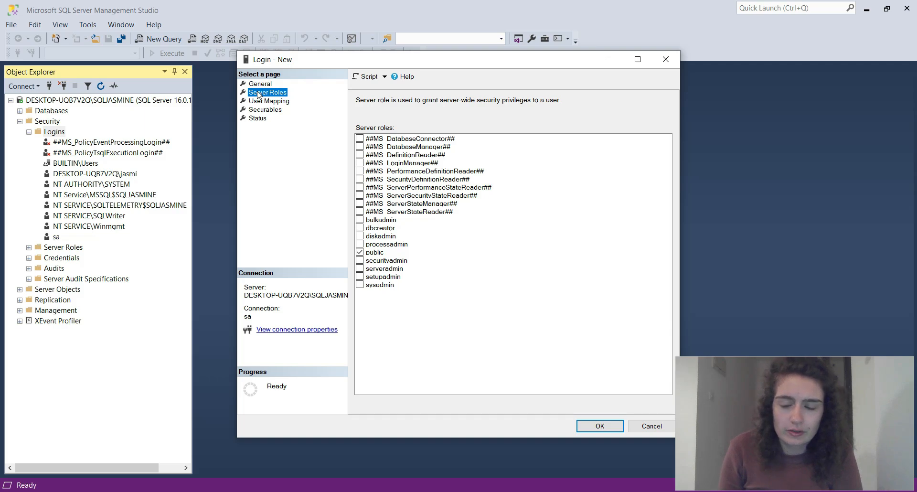
pyautogui.click(261, 102)
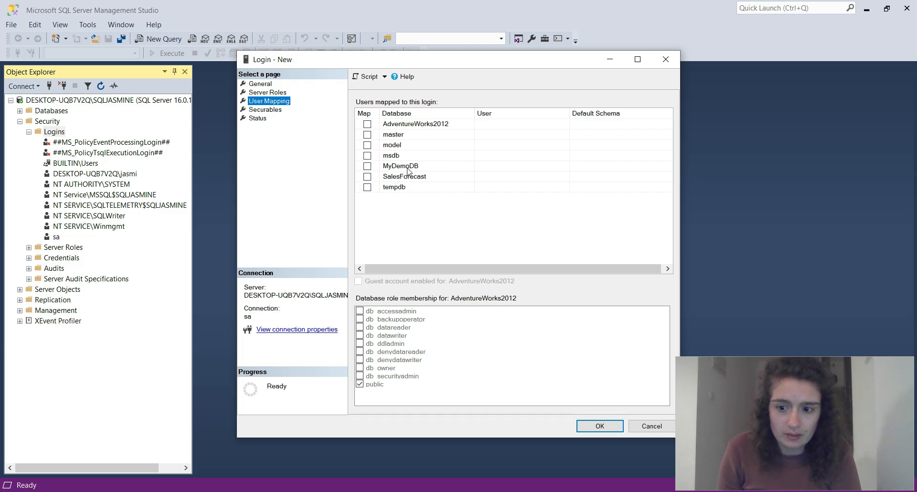
pyautogui.click(367, 165)
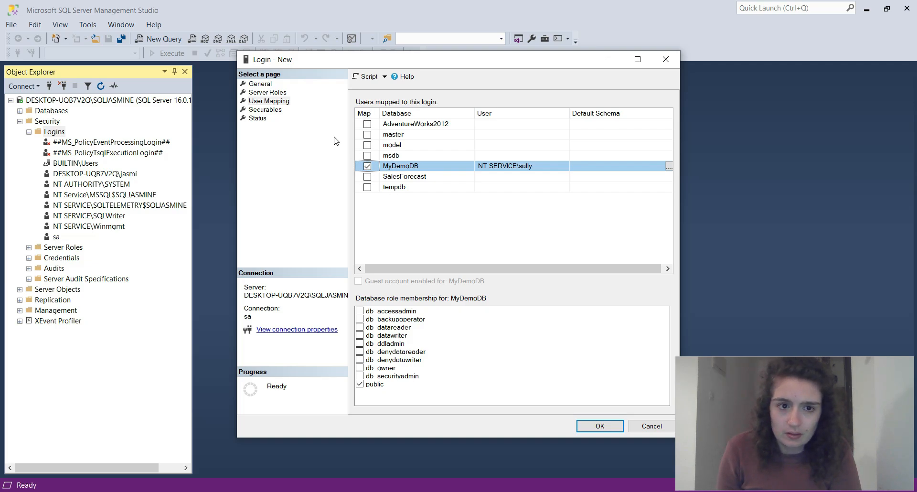
# Add the server itself as a securable for the new login.
pyautogui.click(274, 109)
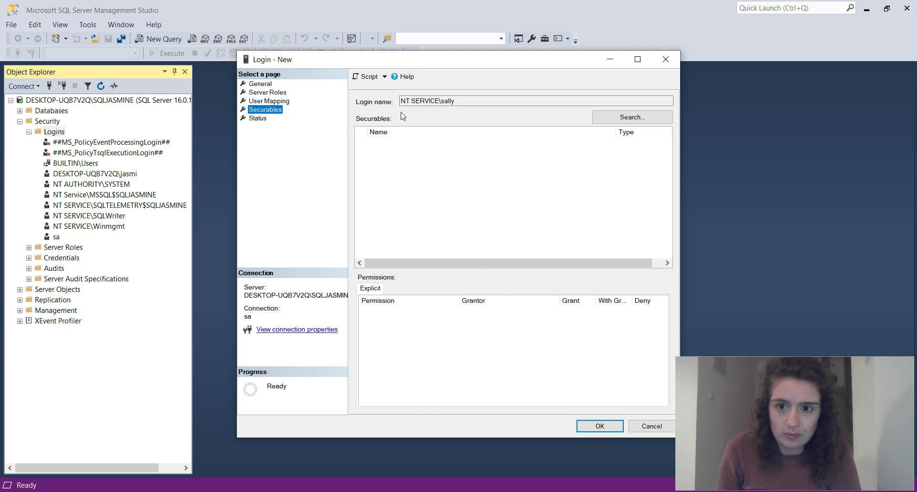
pyautogui.click(662, 120)
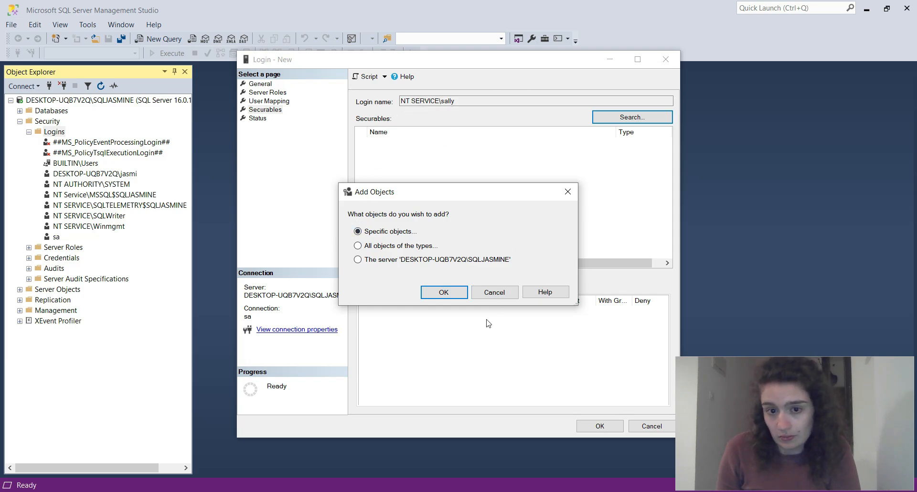
pyautogui.click(407, 262)
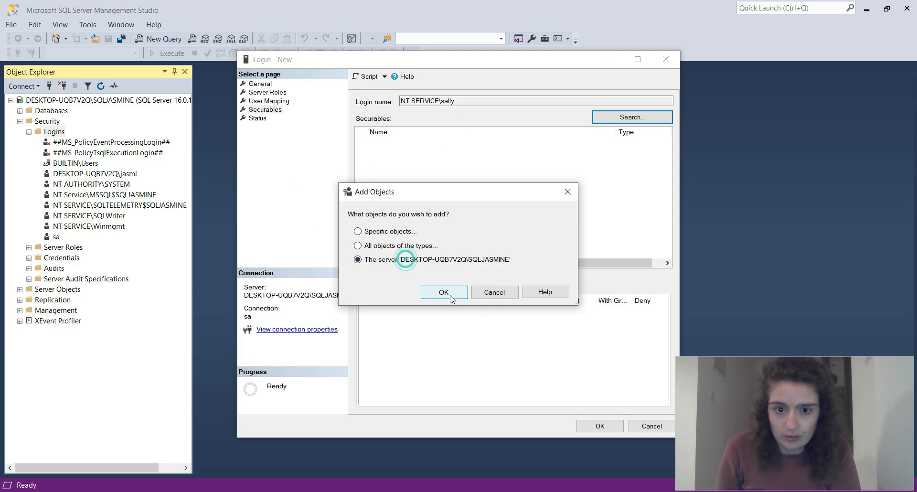
pyautogui.click(446, 293)
# Examine the explicit server permissions and their Grant, With Grant and Deny options for the new login.
pyautogui.scroll(2, 424, 370)
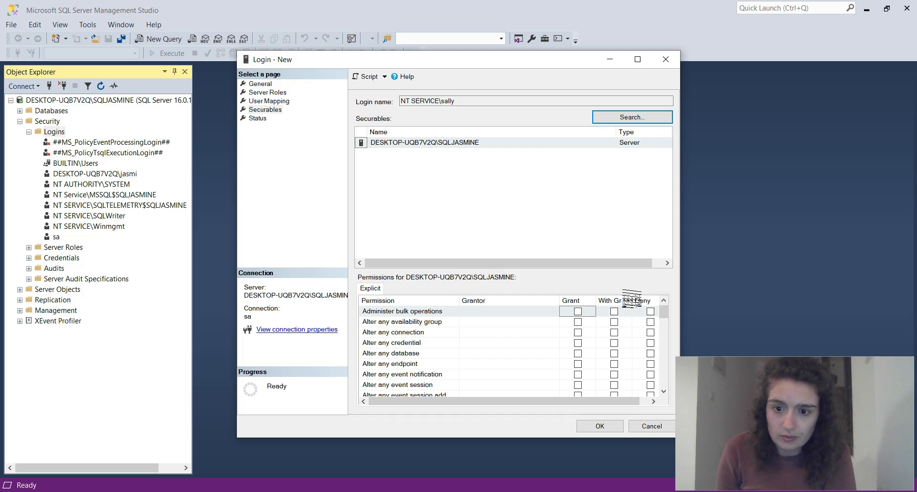
pyautogui.moveTo(632, 300); pyautogui.dragTo(638, 301)
pyautogui.moveTo(587, 401); pyautogui.dragTo(609, 401)
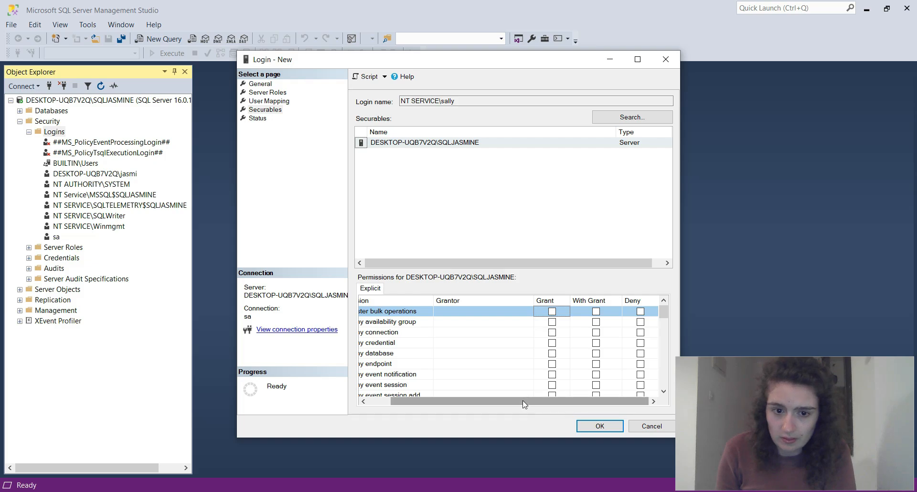
pyautogui.hscroll(-2, 523, 403)
pyautogui.scroll(-3, 520, 401)
pyautogui.scroll(3, 549, 377)
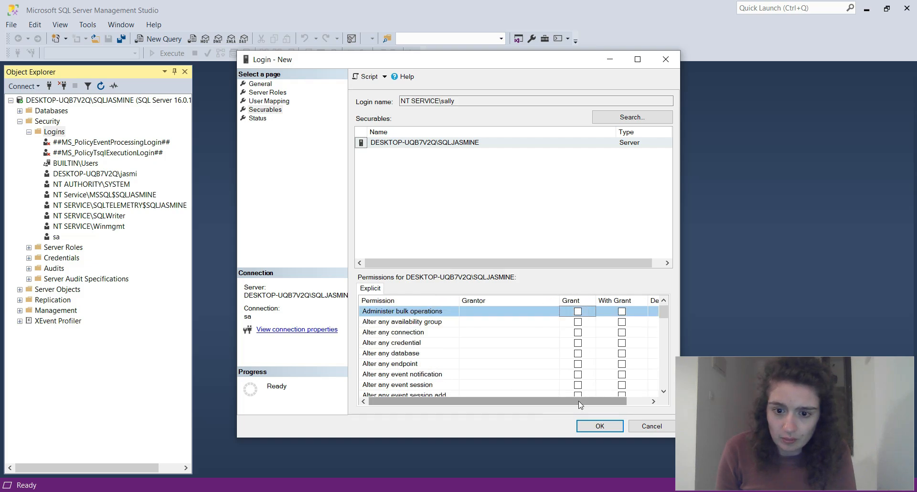
pyautogui.hscroll(2, 579, 400)
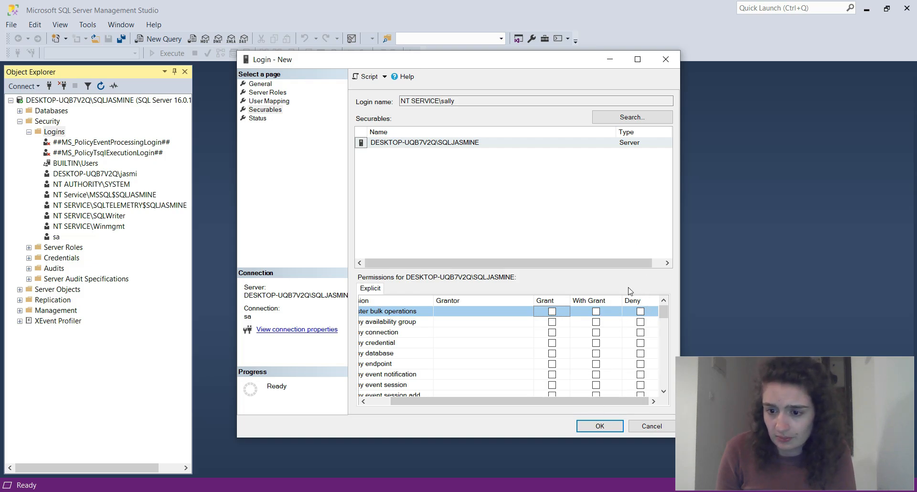
pyautogui.moveTo(584, 400); pyautogui.dragTo(561, 400)
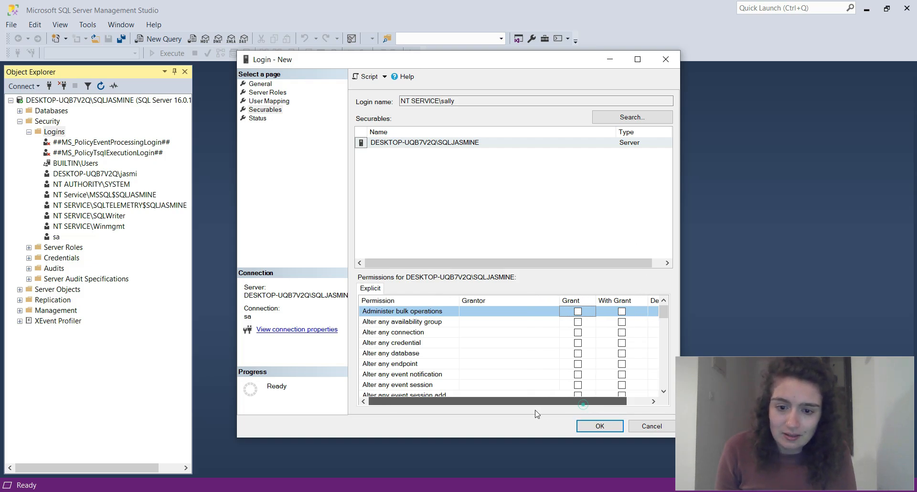
pyautogui.scroll(-4, 410, 374)
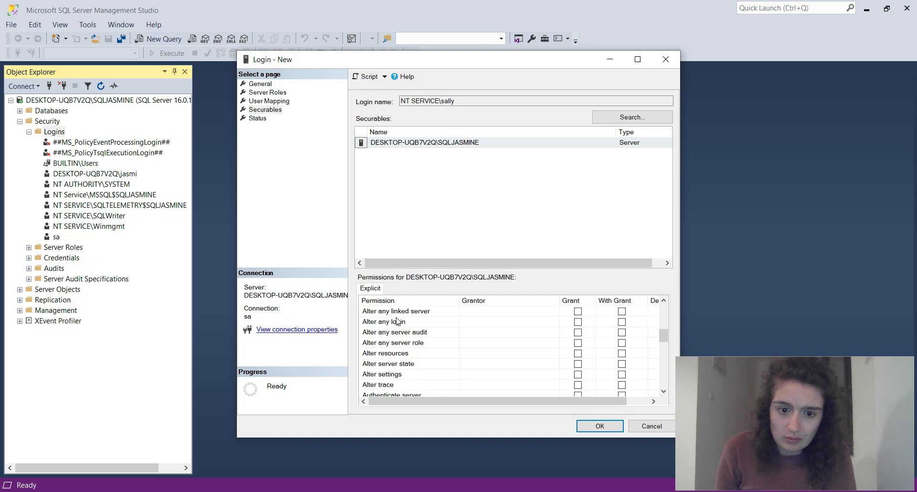
pyautogui.scroll(-12, 397, 344)
pyautogui.scroll(15, 395, 348)
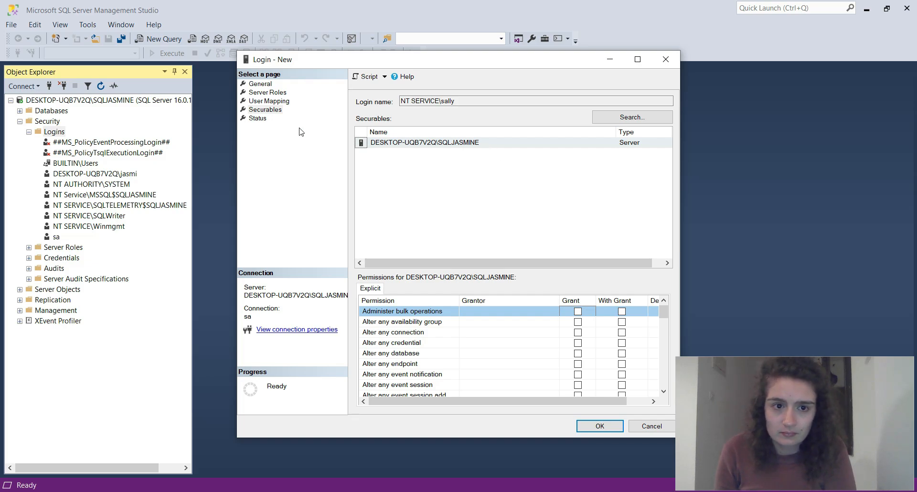
# Review the new login's Status and Server Roles settings, and try to create the login.
pyautogui.click(258, 119)
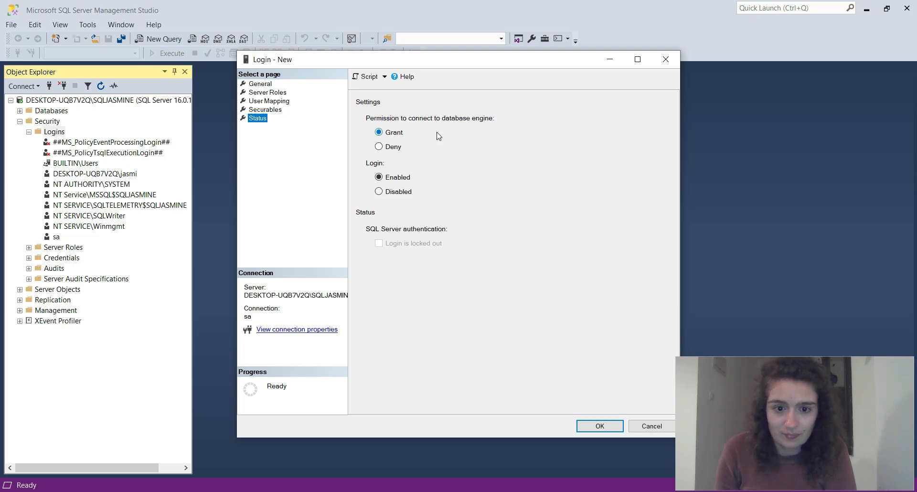
pyautogui.click(265, 94)
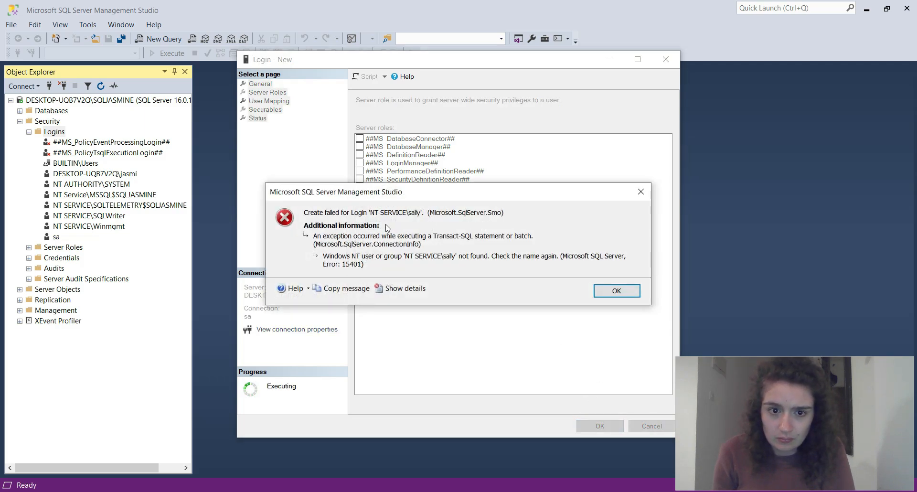
pyautogui.click(611, 289)
# Change the login's user mapping from MyDemoDB to AdventureWorks2012 and try to create the login.
pyautogui.click(266, 110)
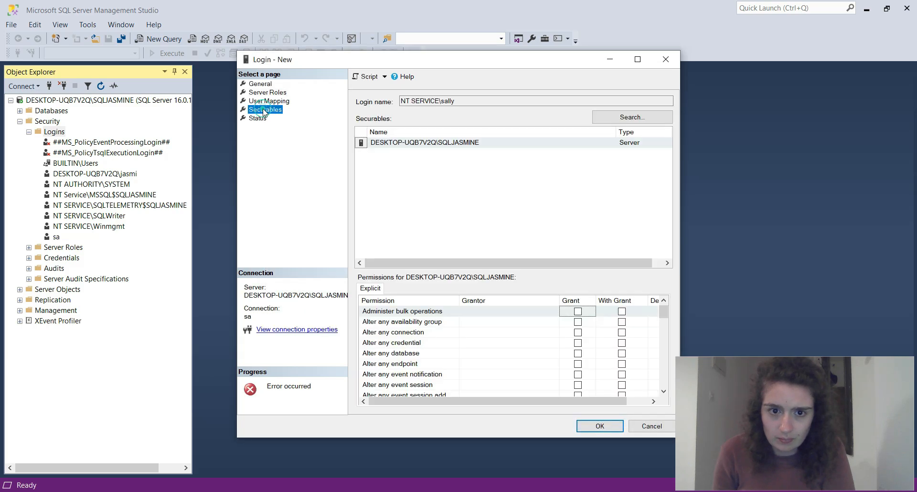
pyautogui.click(269, 101)
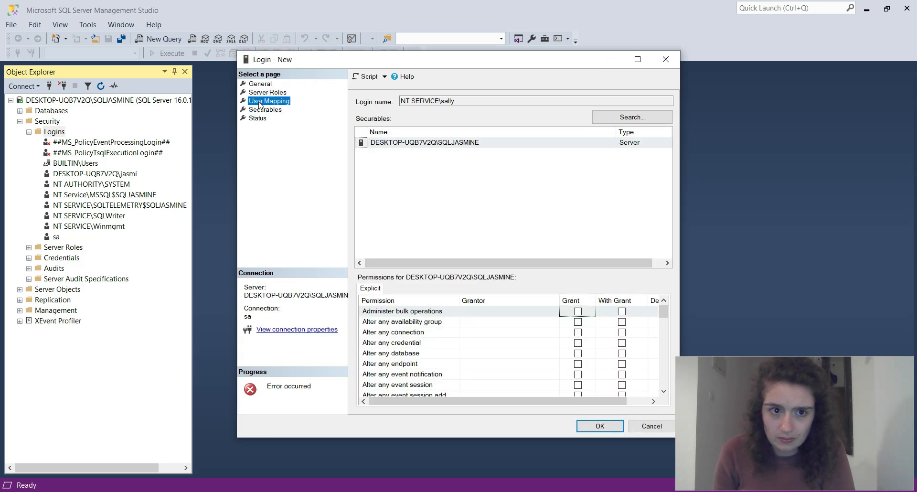
pyautogui.click(367, 166)
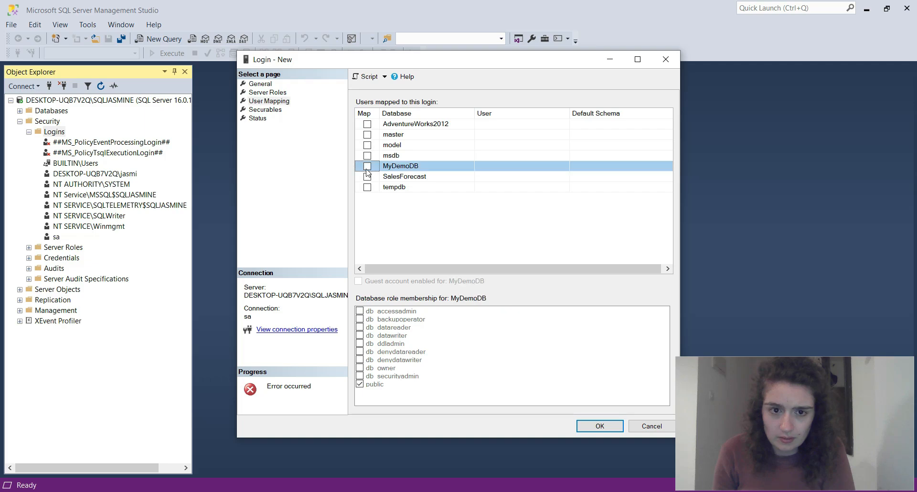
pyautogui.click(367, 124)
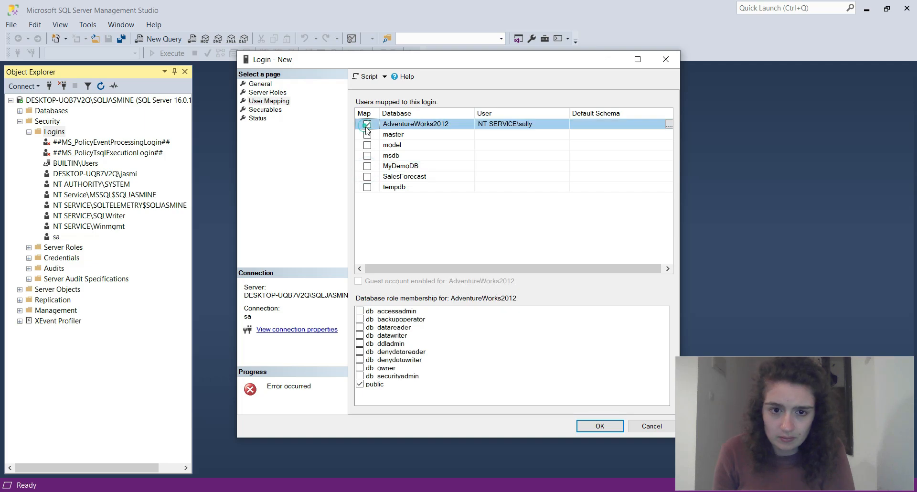
pyautogui.click(583, 423)
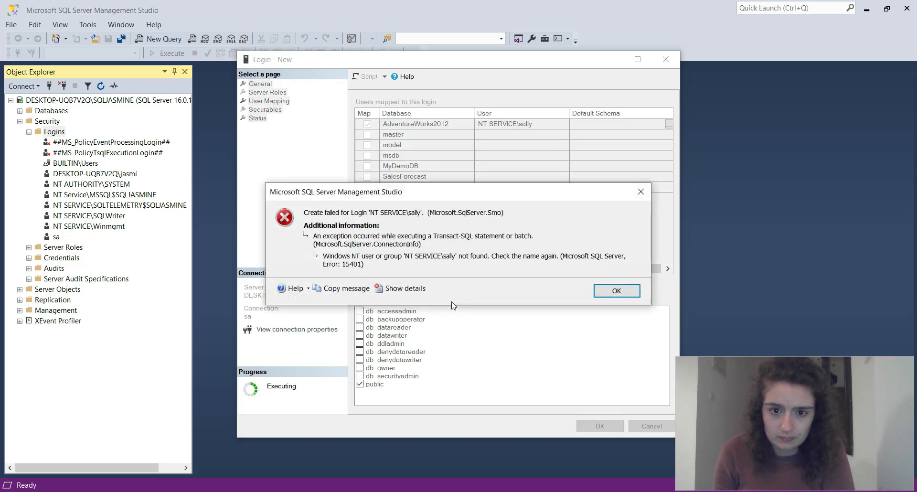
pyautogui.click(604, 290)
# Map the login to tempdb instead of AdventureWorks2012 and try to create the login again.
pyautogui.click(367, 187)
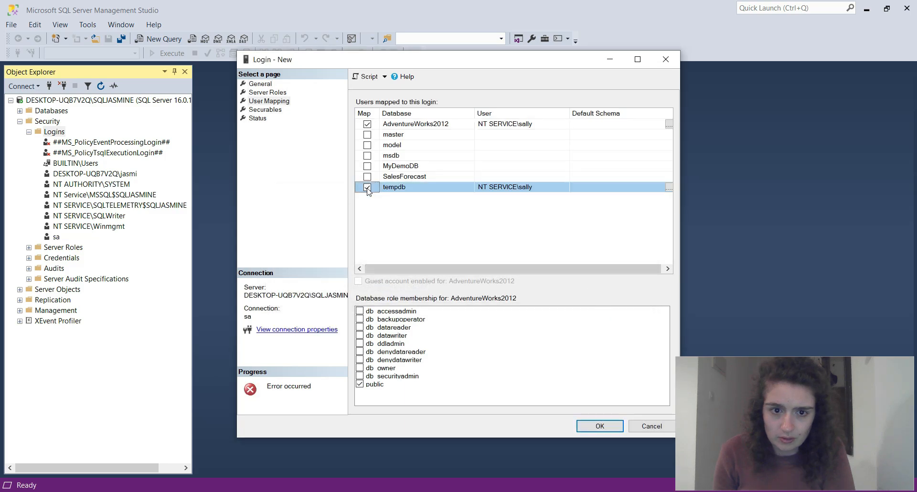
pyautogui.click(367, 124)
pyautogui.click(599, 426)
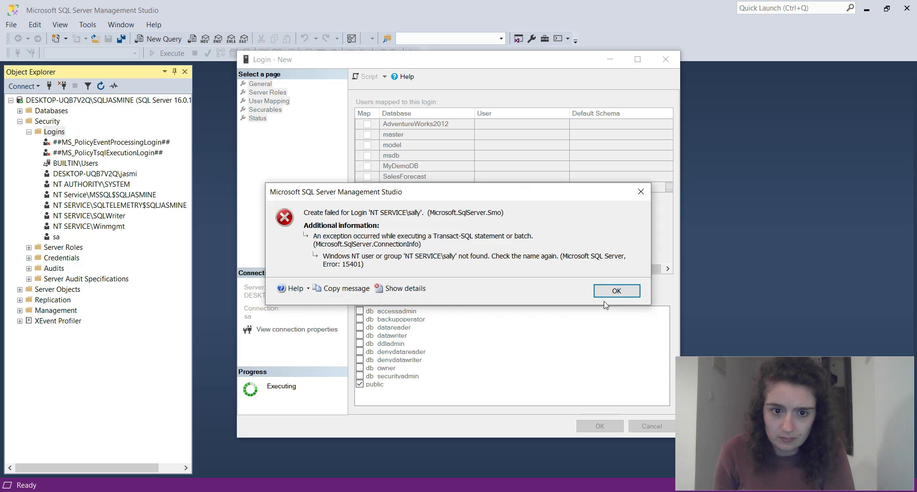
pyautogui.click(607, 292)
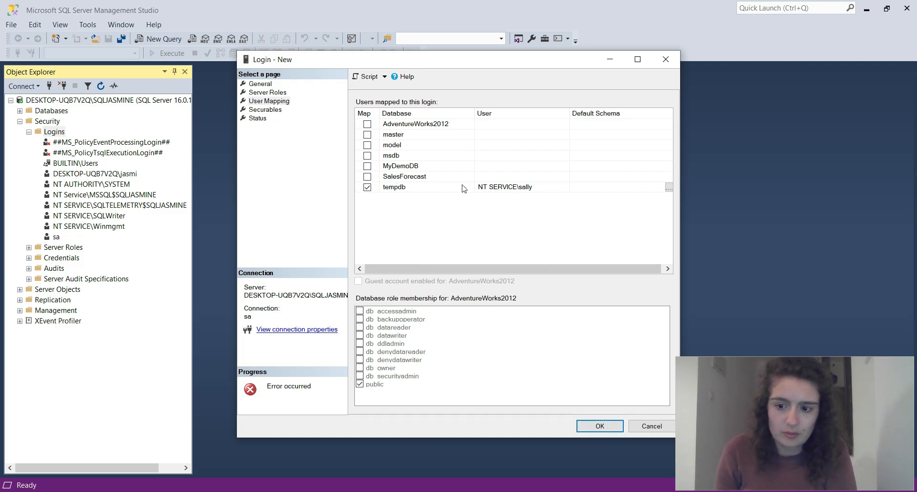
# Change the login type to Mapped to certificate, check the certificate choices, and try to create the login.
pyautogui.click(272, 94)
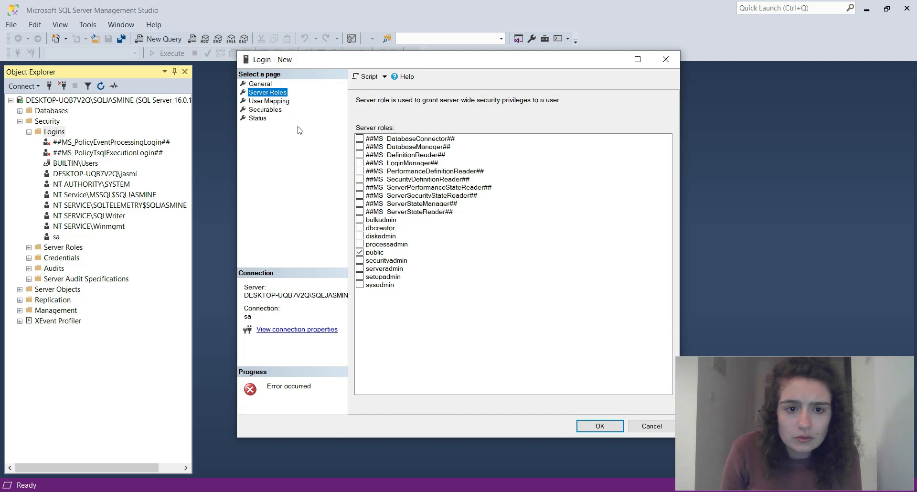
pyautogui.click(265, 85)
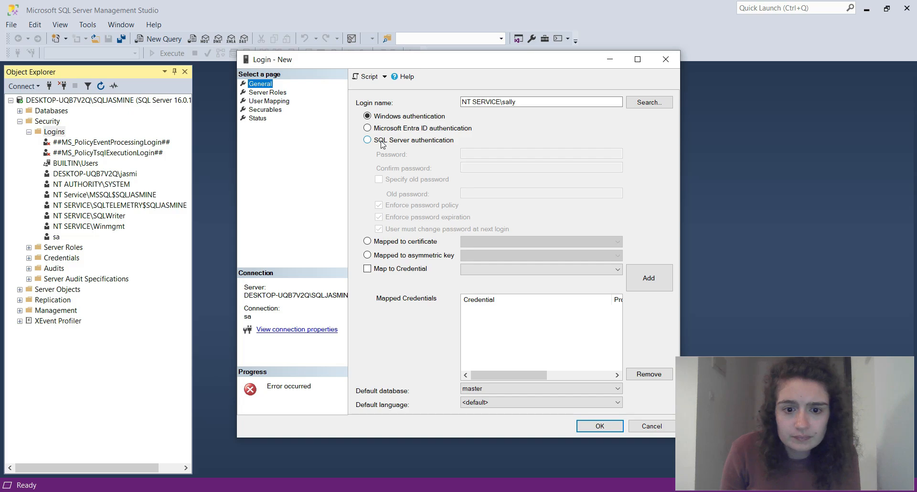
pyautogui.click(412, 242)
pyautogui.click(519, 241)
pyautogui.click(519, 241)
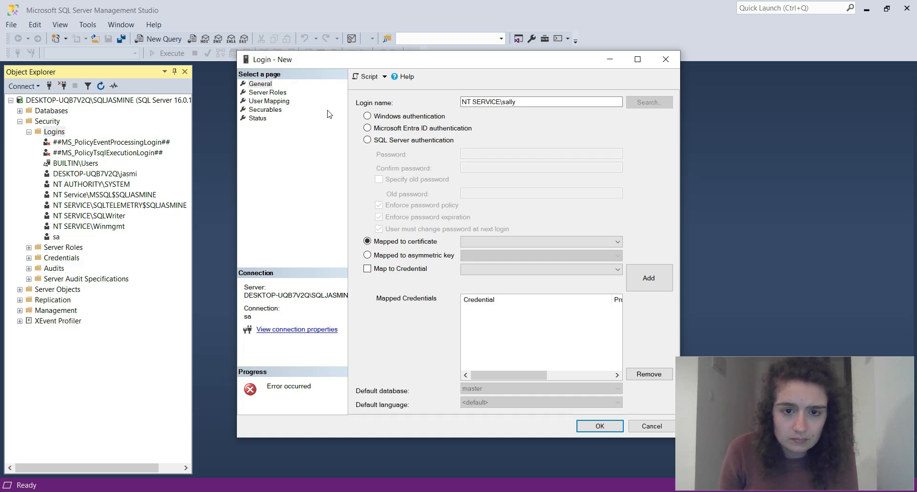
pyautogui.click(600, 429)
pyautogui.click(604, 272)
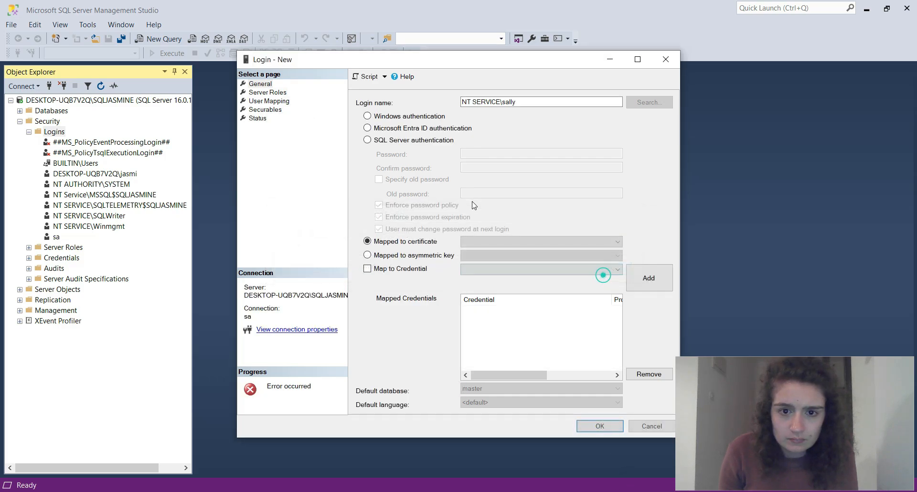
# Switch the login type to Windows authentication, try to create the login, and discard the new login.
pyautogui.click(472, 238)
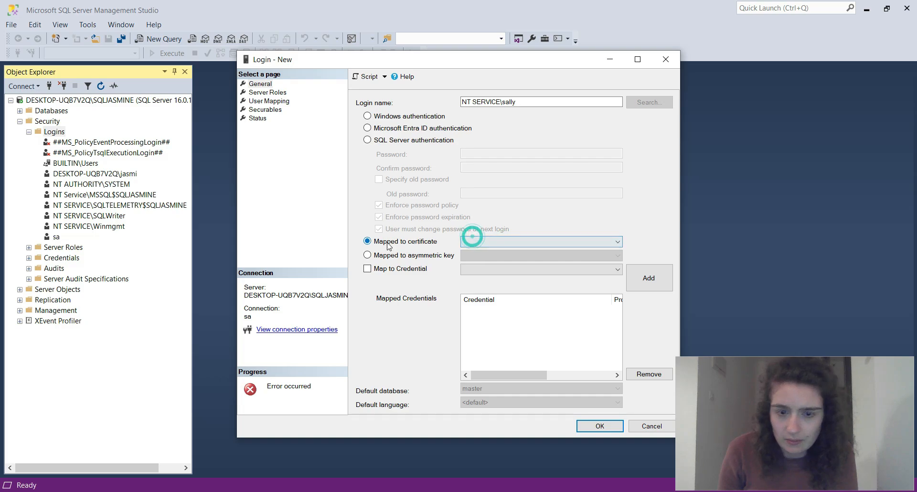
pyautogui.click(398, 141)
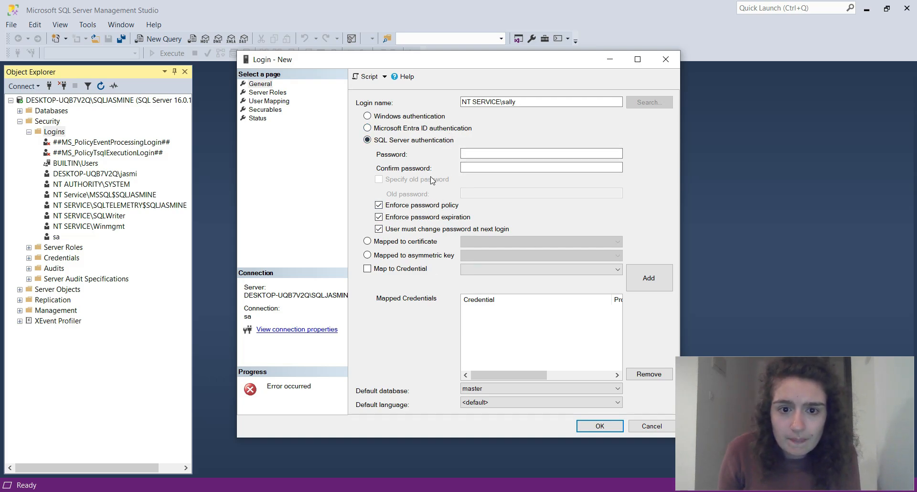
pyautogui.click(413, 116)
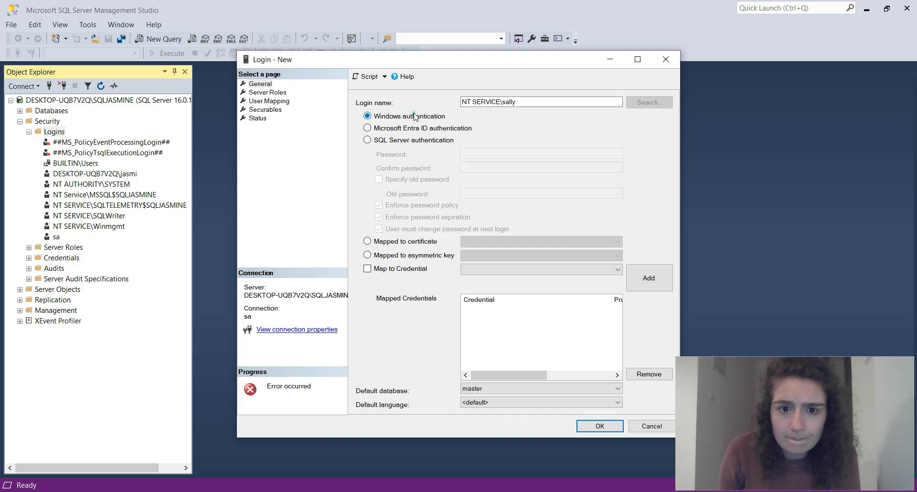
pyautogui.click(600, 427)
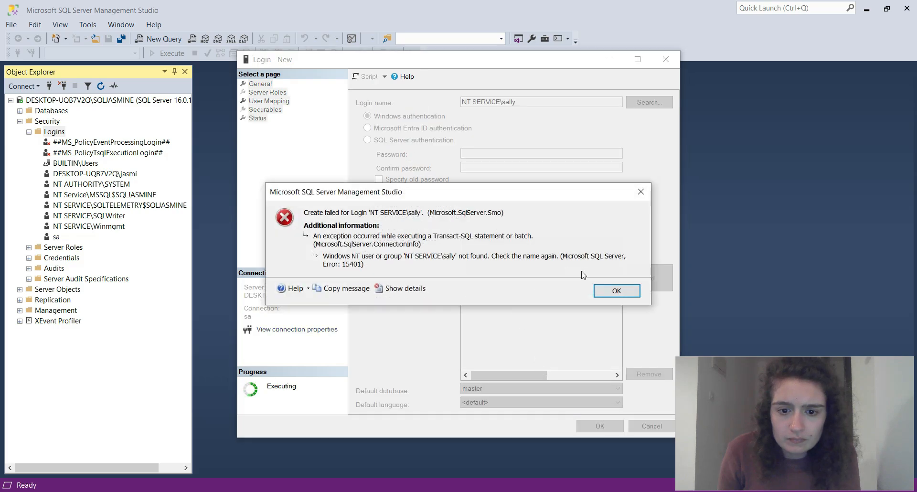
pyautogui.click(601, 291)
pyautogui.click(618, 428)
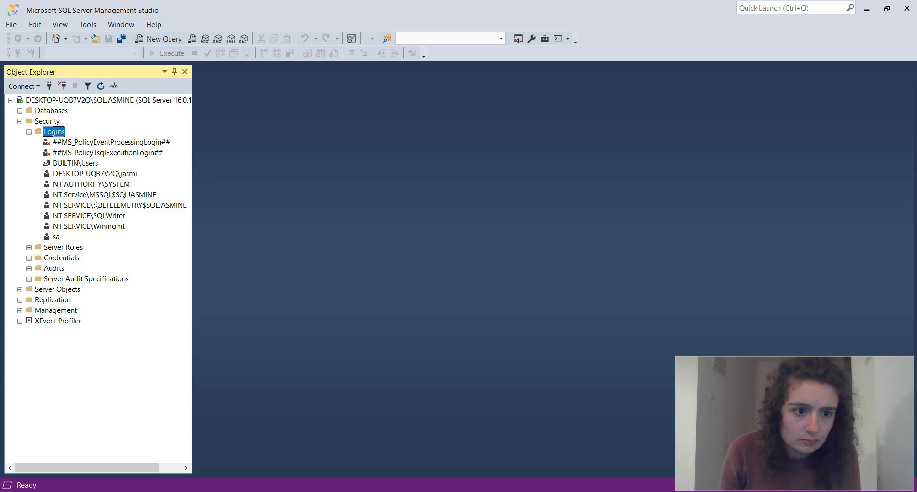
# Open the properties of the NT SERVICE\SQLWriter login and review its User Mapping, Securables and Status settings.
pyautogui.click(101, 219)
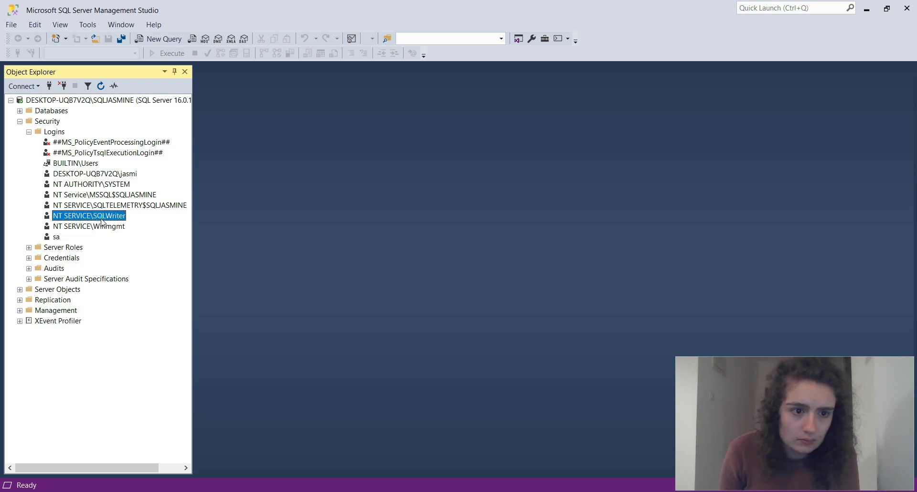
pyautogui.rightClick(99, 217)
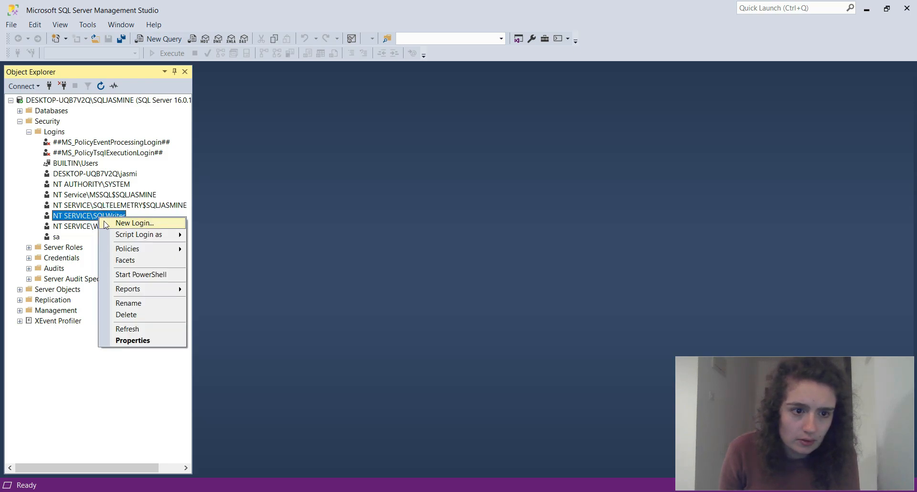
pyautogui.click(128, 340)
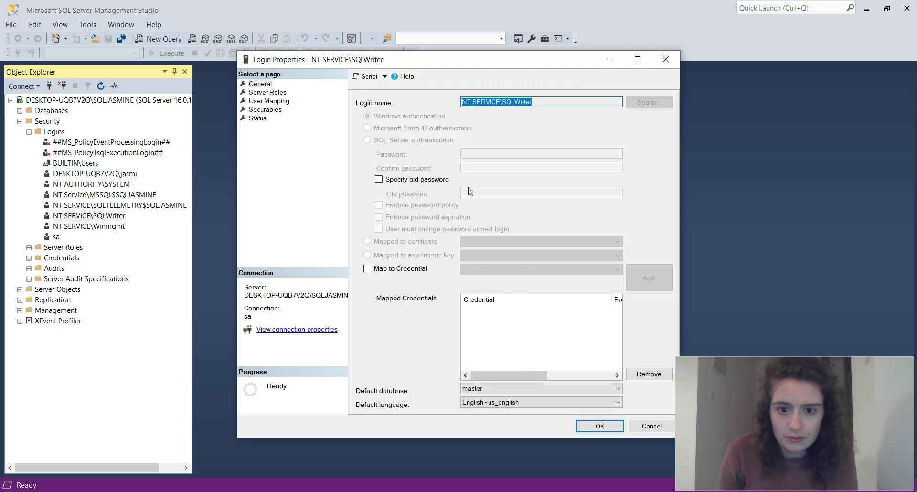
pyautogui.click(264, 86)
pyautogui.click(270, 100)
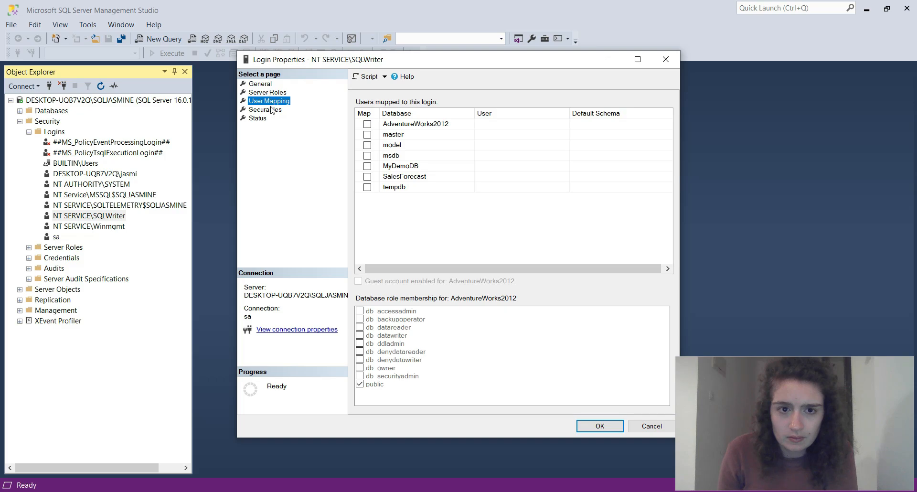
pyautogui.click(270, 110)
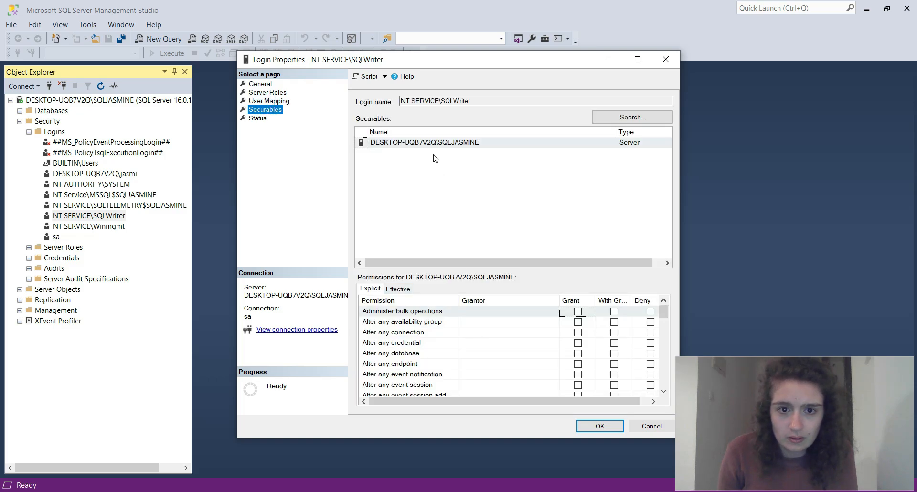
pyautogui.click(258, 119)
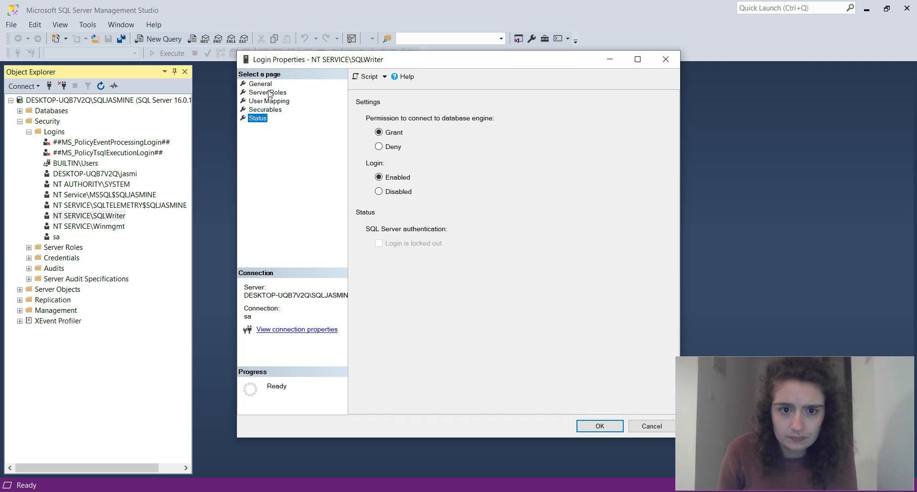
# Map the NT SERVICE\SQLWriter login to the AdventureWorks2012 database and apply the change.
pyautogui.click(269, 101)
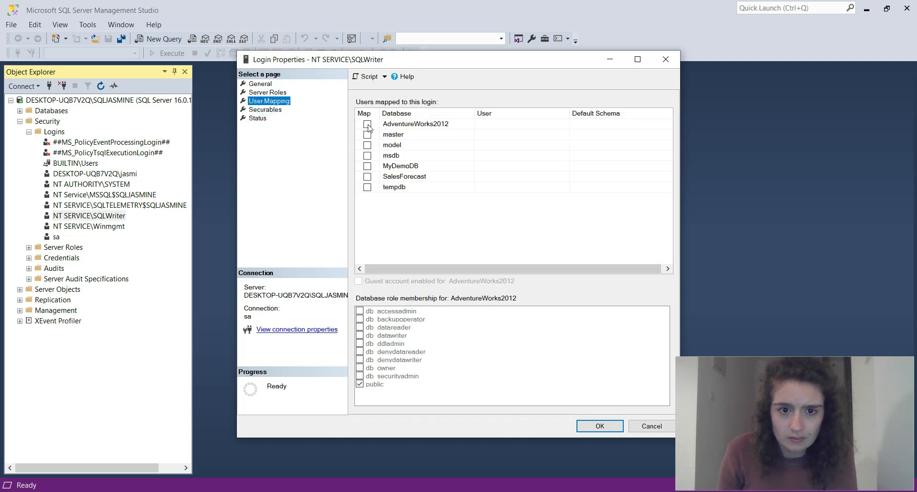
pyautogui.click(367, 124)
pyautogui.click(618, 430)
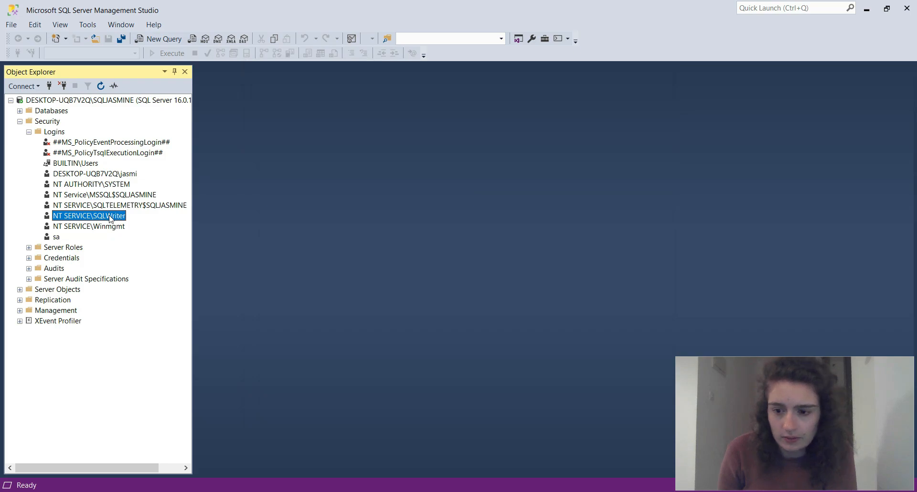
# Reopen the NT SERVICE\SQLWriter login's properties, check its database user mapping, and accept the dialog.
pyautogui.rightClick(110, 218)
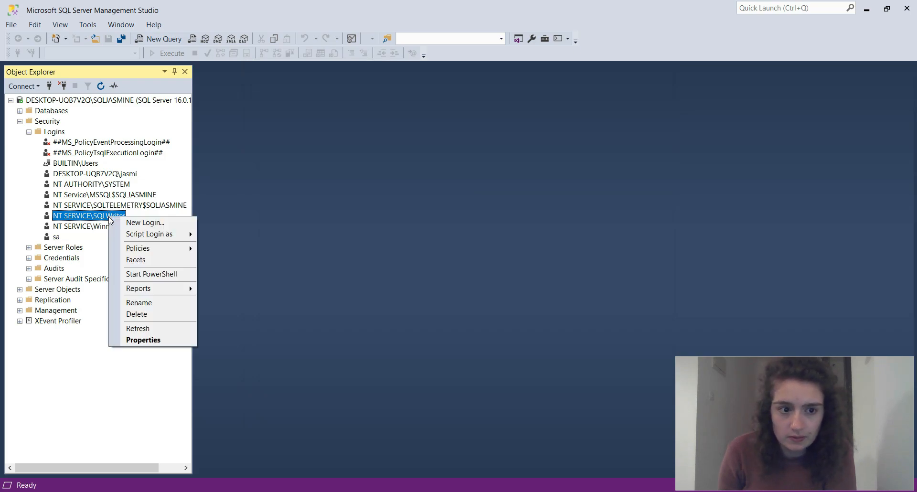
pyautogui.click(137, 339)
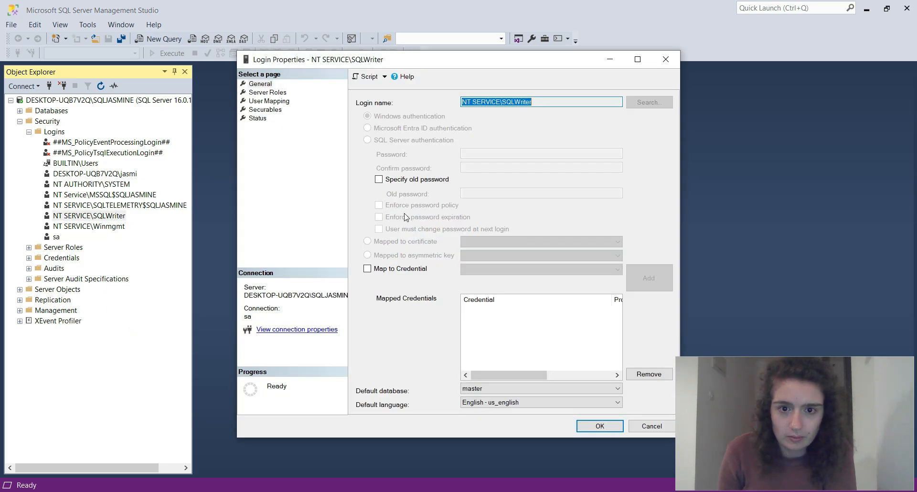
pyautogui.click(270, 102)
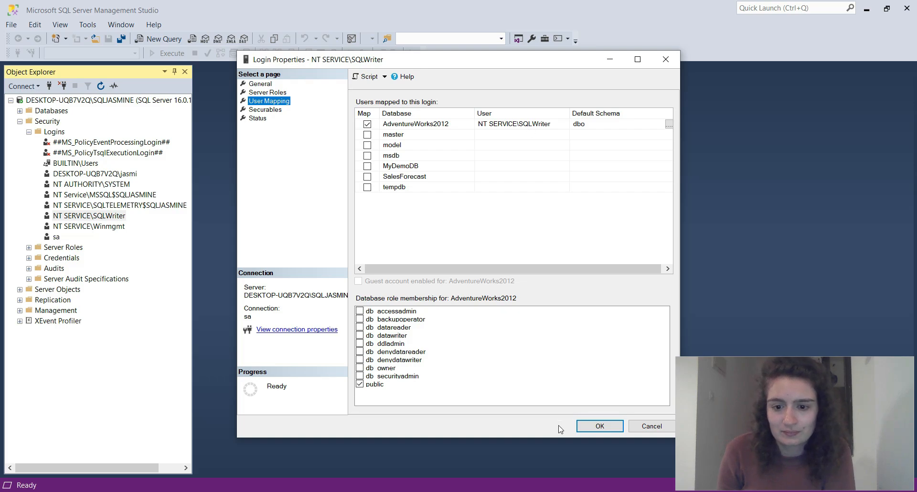
pyautogui.click(585, 426)
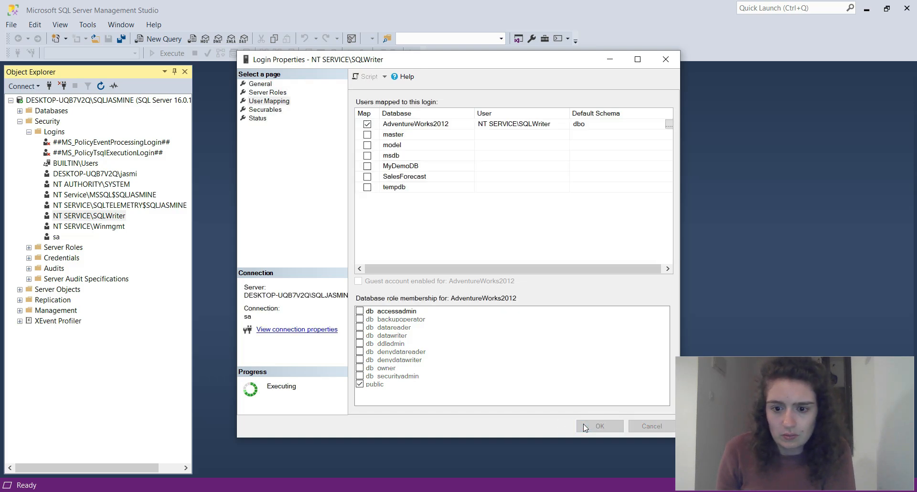
# Switch to the Module 5 notes in Excel and underline "disabled" and "REVOKE" in the Guest logon accounts section with the pink pen.
pyautogui.hotkey('alt', 'Tab')
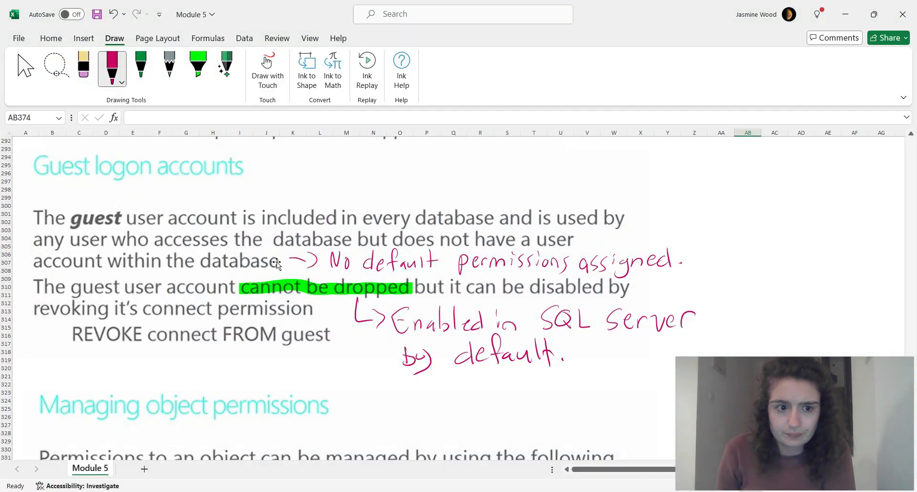
pyautogui.scroll(-5, 277, 262)
pyautogui.scroll(7, 276, 262)
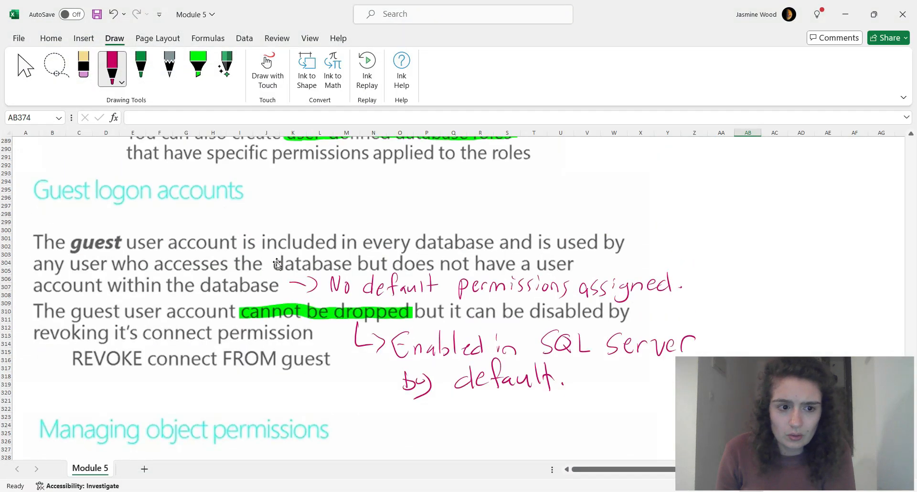
pyautogui.scroll(-2, 277, 263)
pyautogui.scroll(1, 276, 261)
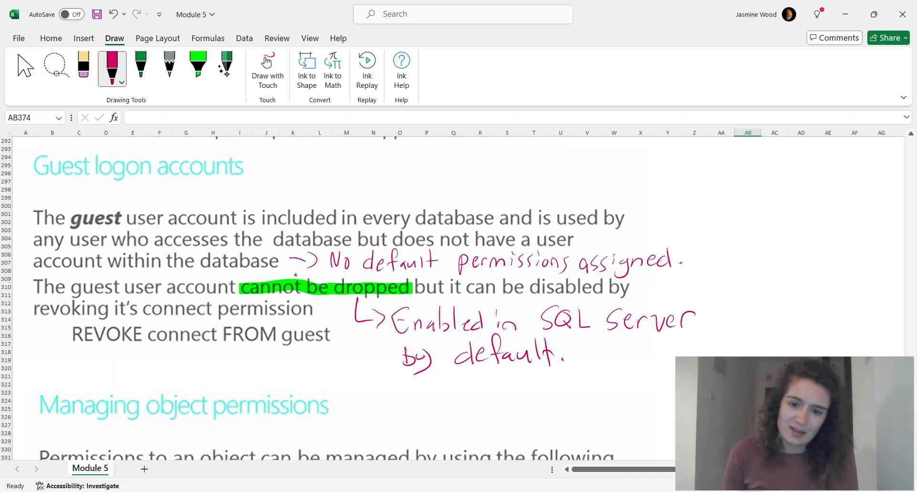
pyautogui.moveTo(539, 297); pyautogui.dragTo(603, 297)
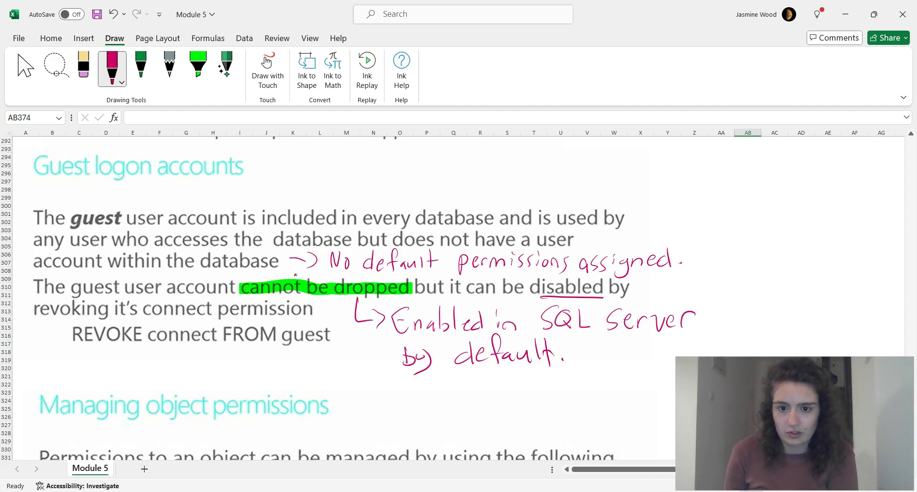
pyautogui.moveTo(69, 351); pyautogui.dragTo(146, 350)
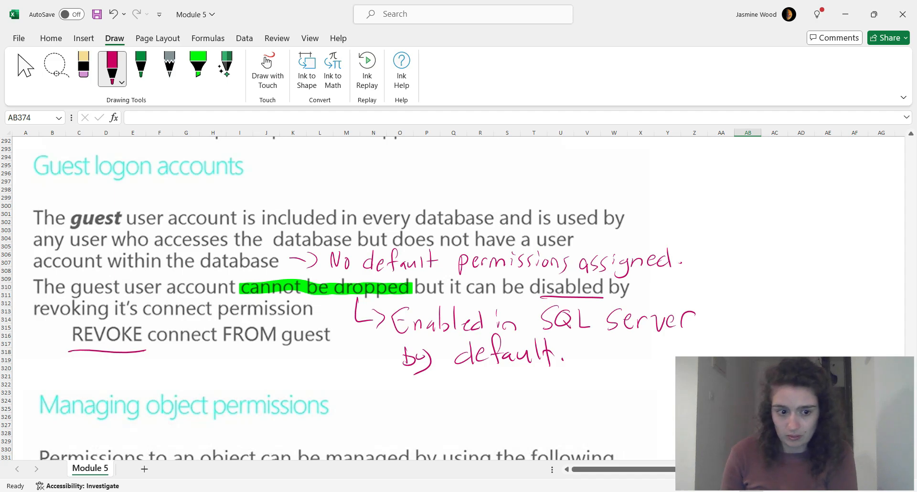
# Draw a pink bracket joining the Grant and Deny lines in the Managing object permissions section.
pyautogui.scroll(-6, 228, 314)
pyautogui.scroll(-3, 228, 314)
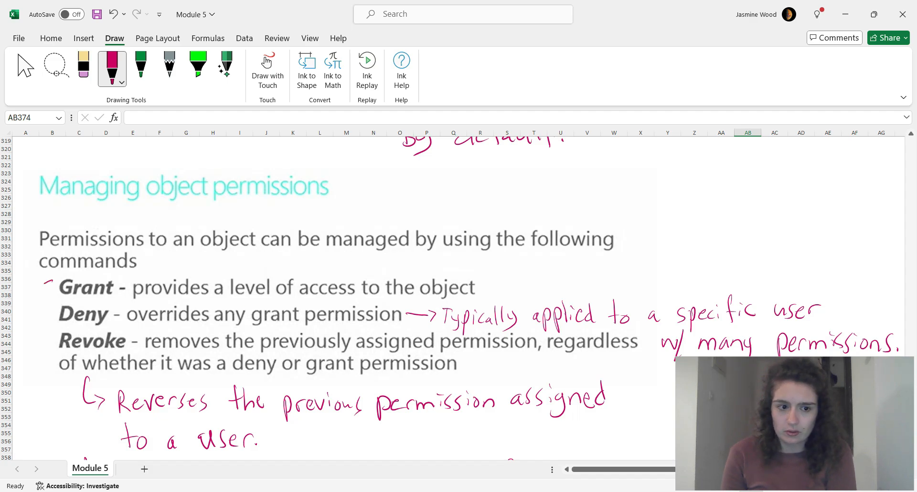
pyautogui.moveTo(53, 281); pyautogui.dragTo(54, 328)
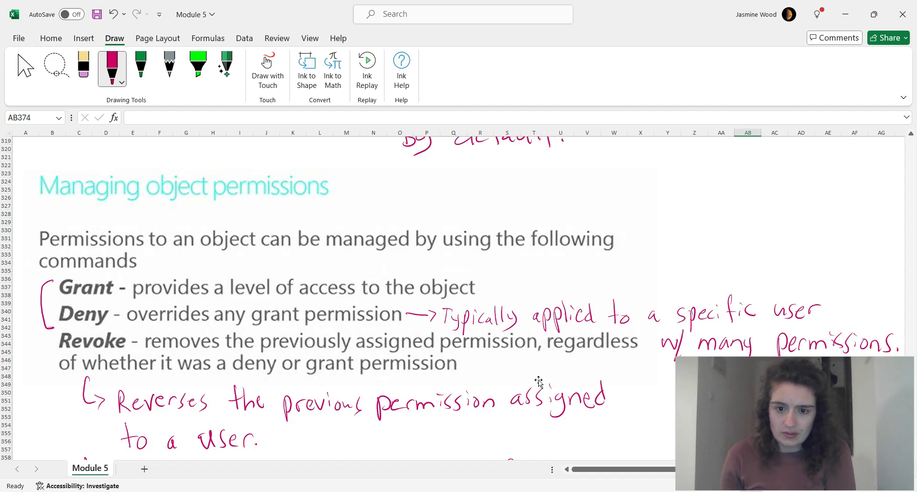
# Underline "permission" in the handwritten "Reverses the previous permission" note and extend the Grant–Deny bracket with an arrow to Revoke.
pyautogui.moveTo(627, 469); pyautogui.dragTo(634, 470)
pyautogui.scroll(-1, 599, 382)
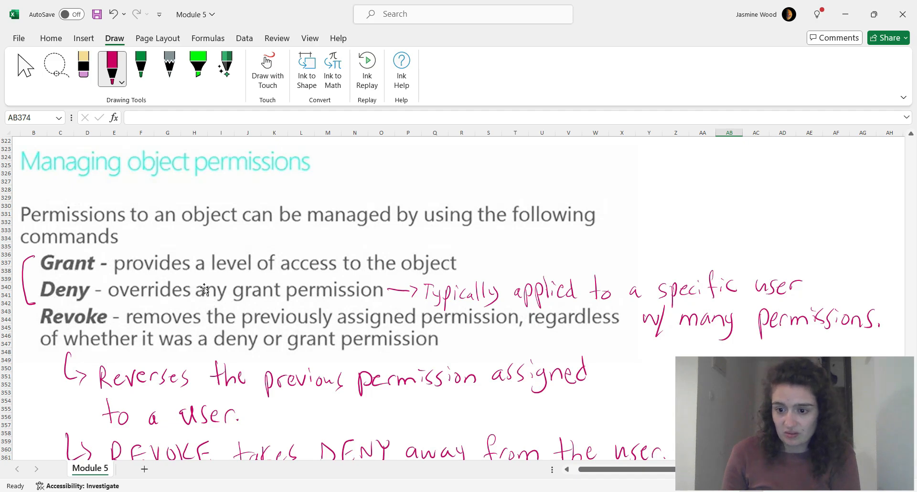
pyautogui.scroll(-4, 170, 258)
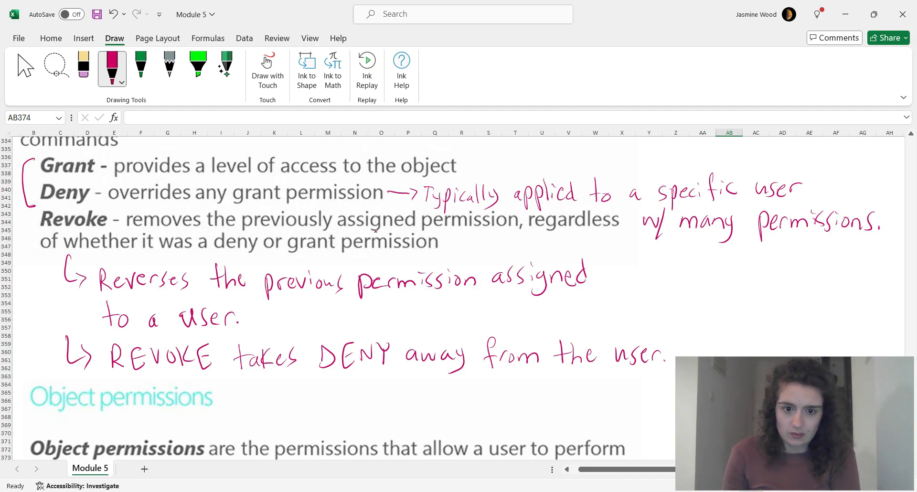
pyautogui.moveTo(333, 299); pyautogui.dragTo(490, 289)
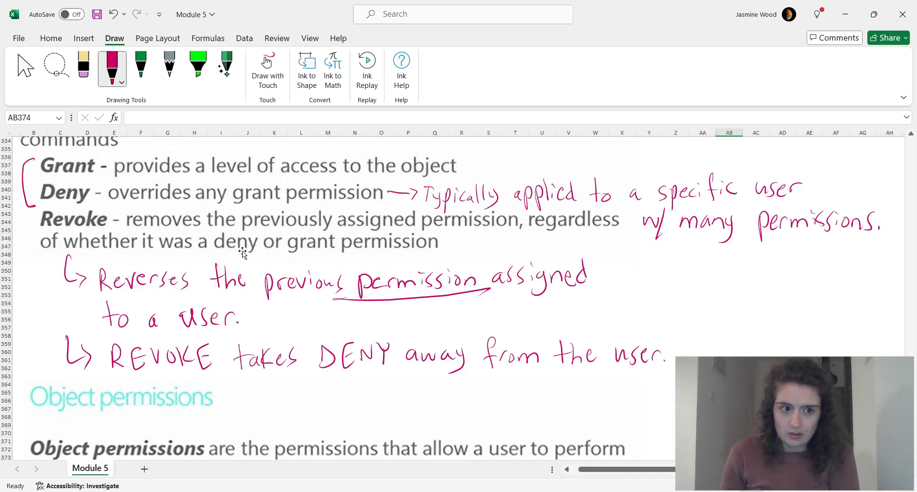
pyautogui.scroll(2, 242, 251)
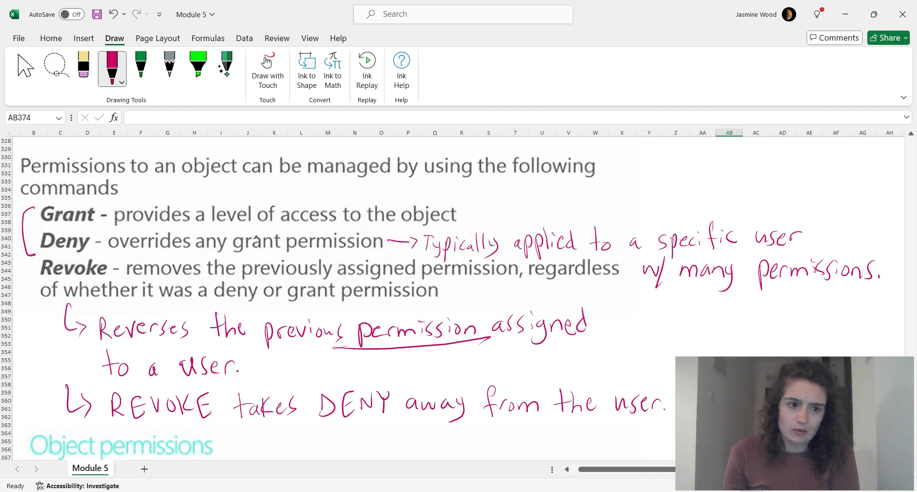
pyautogui.moveTo(33, 208); pyautogui.dragTo(32, 269)
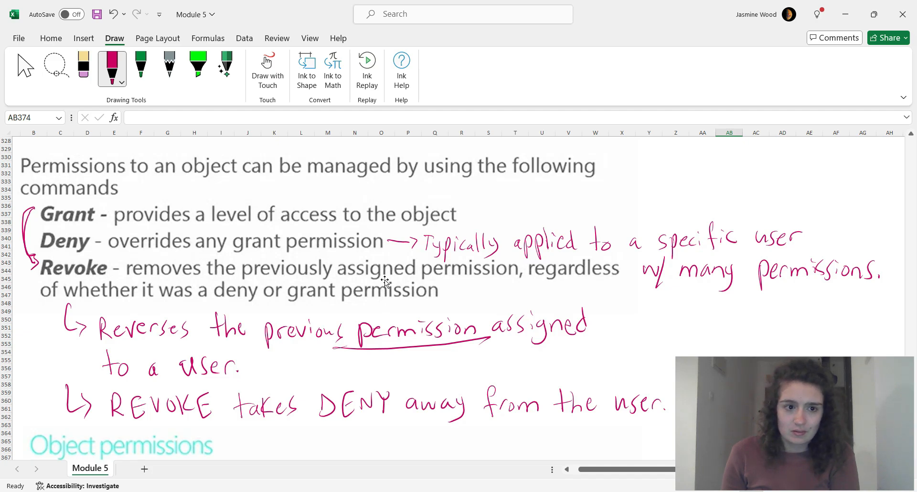
# Underline the term "Object permissions" in its definition and mark each listed permission from SELECT to EXECUTE with a dash.
pyautogui.scroll(-12, 385, 279)
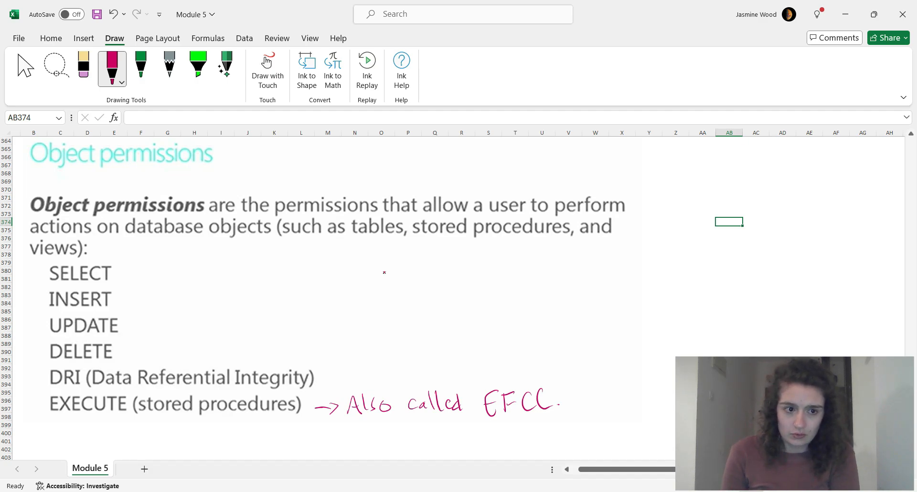
pyautogui.moveTo(59, 217); pyautogui.dragTo(178, 219)
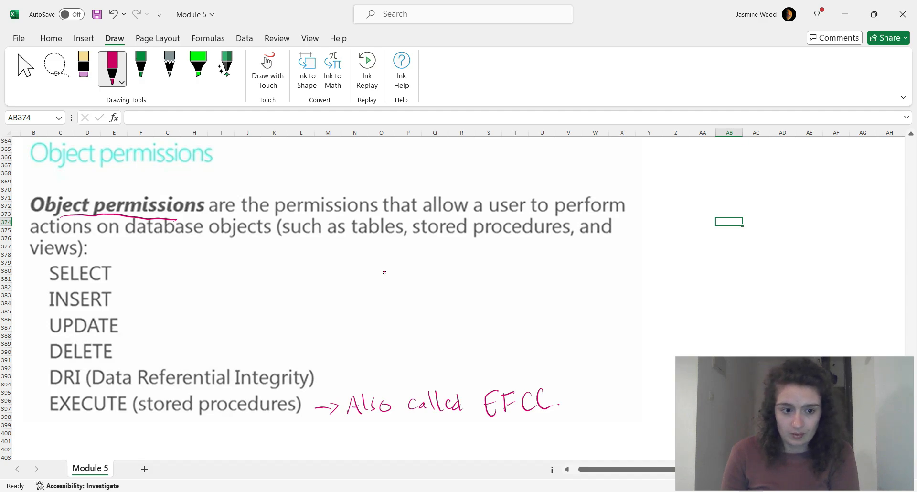
pyautogui.moveTo(35, 298)
pyautogui.mouseDown()
pyautogui.moveTo(49, 325)
pyautogui.moveTo(43, 348)
pyautogui.mouseUp()
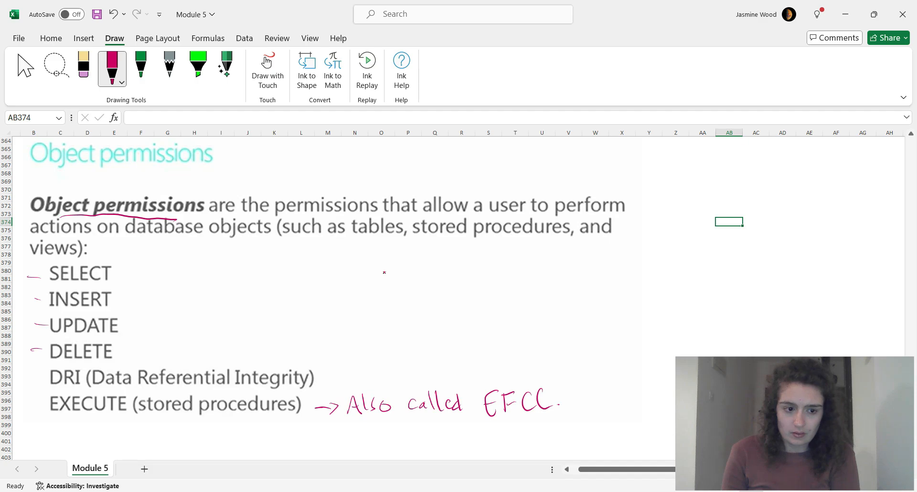
pyautogui.moveTo(29, 375); pyautogui.dragTo(42, 375)
pyautogui.moveTo(33, 404); pyautogui.dragTo(47, 403)
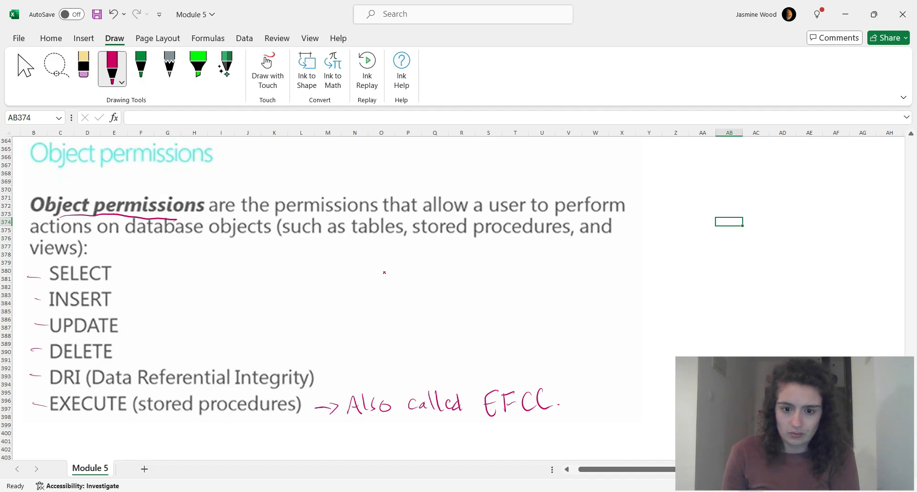
# Underline "EFCC" in the stored procedures note and switch to the Alison course page in Chrome.
pyautogui.moveTo(487, 423); pyautogui.dragTo(538, 426)
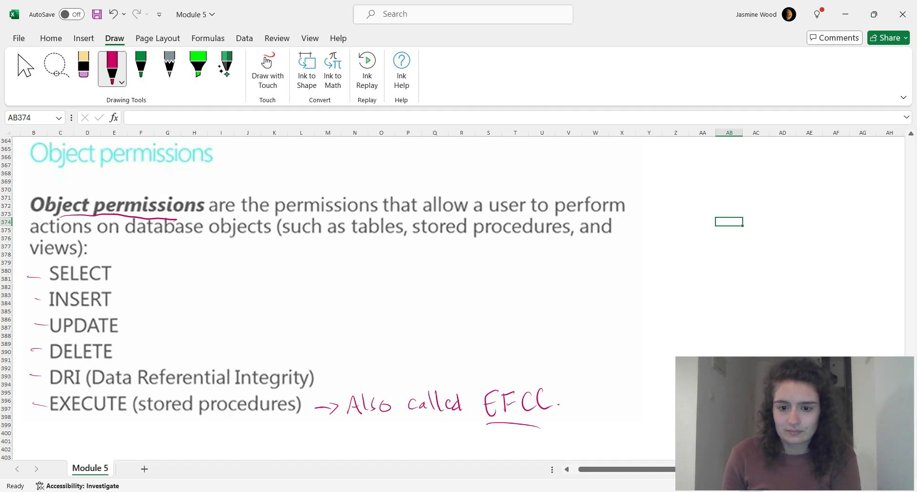
pyautogui.moveTo(626, 491)
pyautogui.click(625, 453)
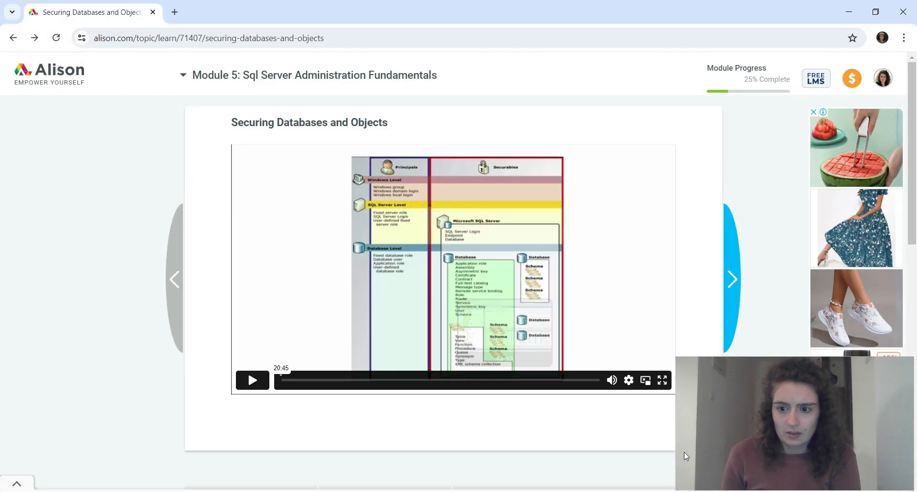
# Advance the Alison course to the Database Backups and Restores lesson and return to the Database backups section of the Excel notes.
pyautogui.click(730, 270)
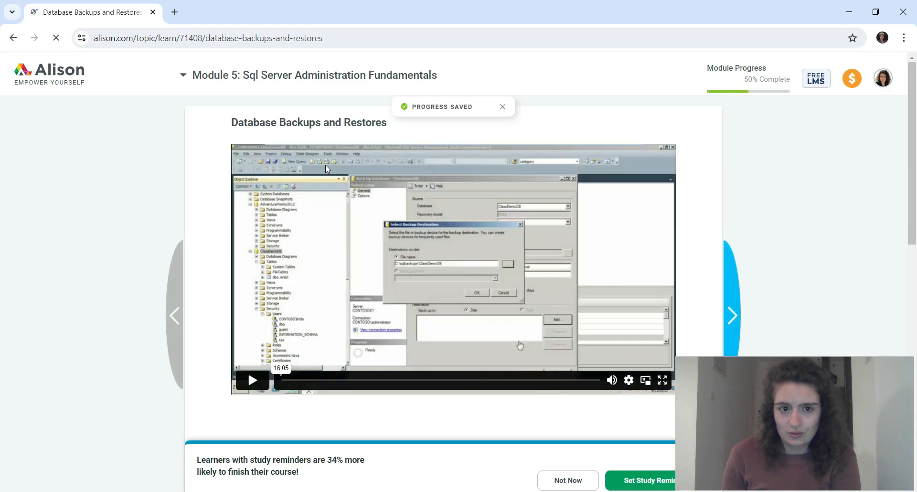
pyautogui.click(502, 106)
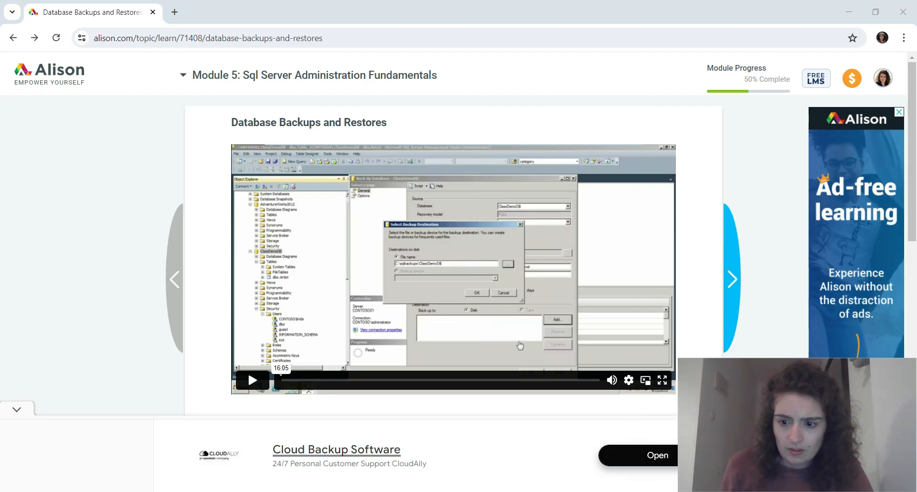
pyautogui.hotkey('alt', 'Tab')
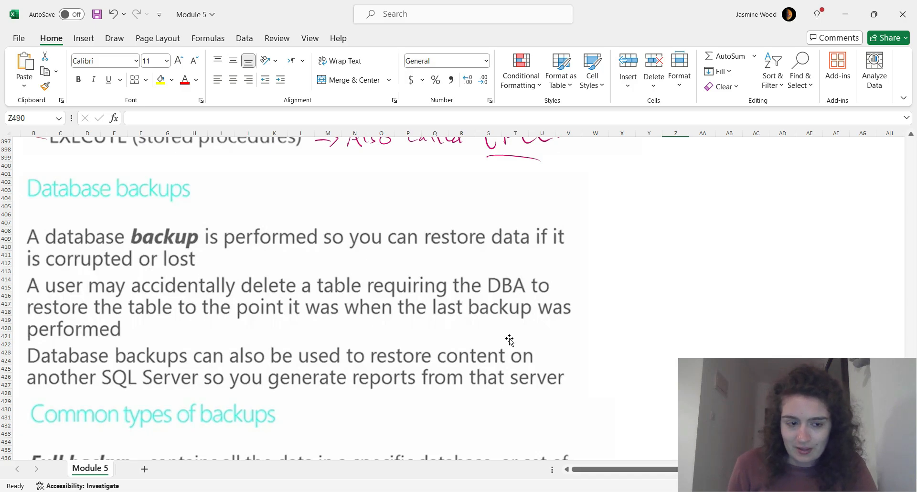
pyautogui.click(164, 118)
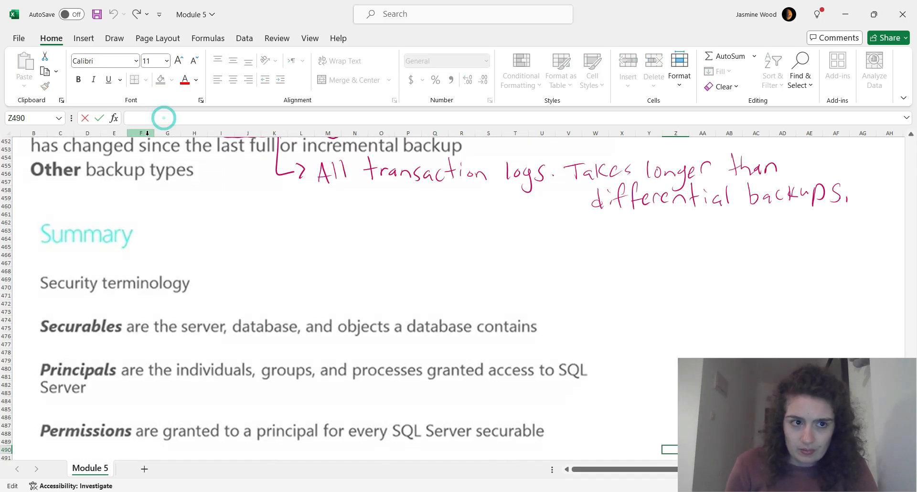
pyautogui.scroll(16, 253, 294)
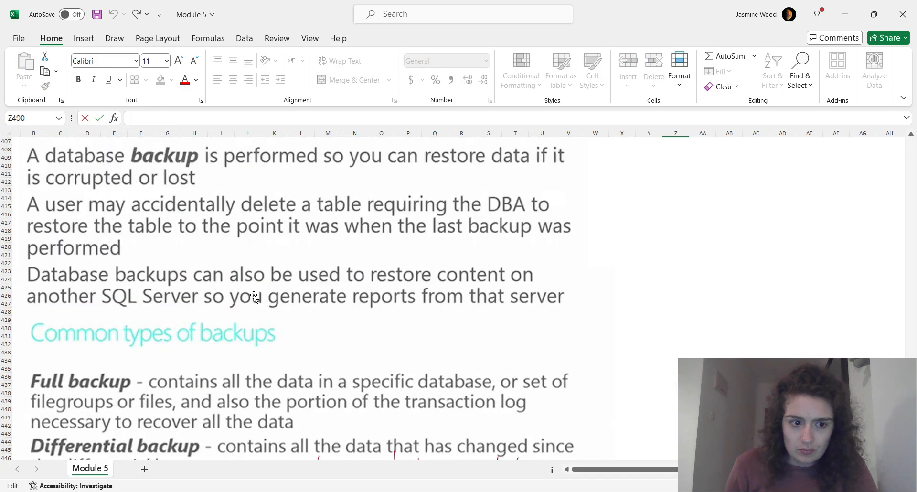
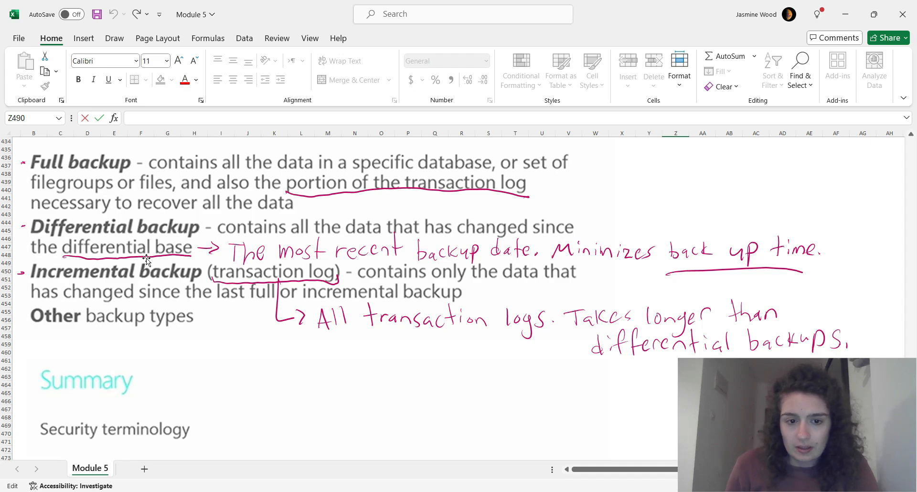
# Underline "All transaction logs", "data that", "last full", "incremental backup" and "differential backups" in the Incremental backup notes.
pyautogui.moveTo(315, 328)
pyautogui.mouseDown()
pyautogui.moveTo(388, 341)
pyautogui.moveTo(565, 337)
pyautogui.mouseUp()
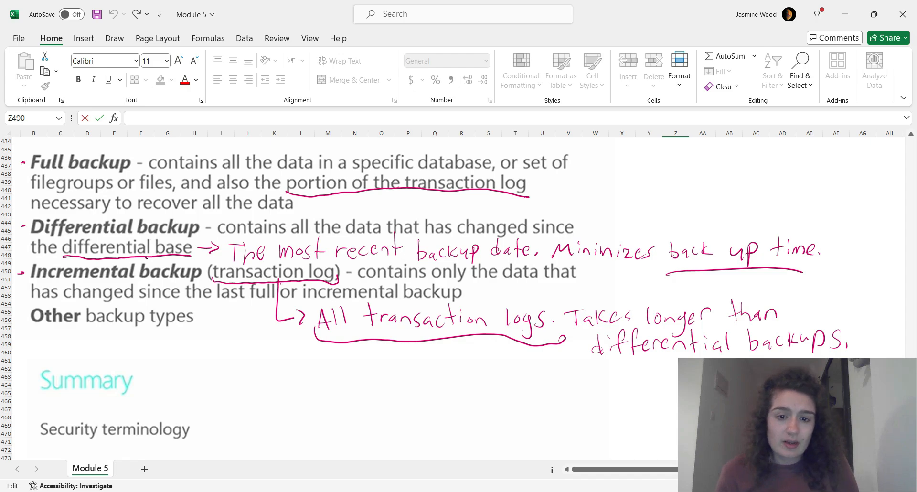
pyautogui.moveTo(501, 289); pyautogui.dragTo(560, 285)
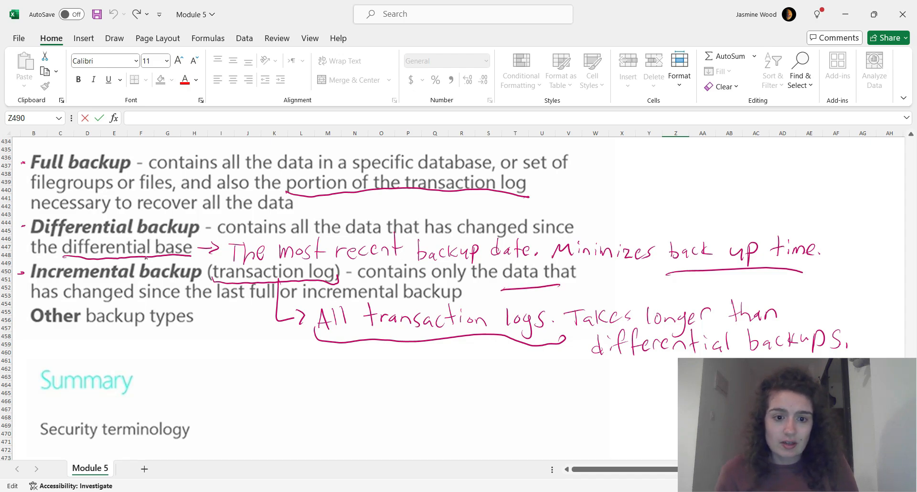
pyautogui.moveTo(404, 303); pyautogui.dragTo(448, 302)
pyautogui.moveTo(225, 299); pyautogui.dragTo(387, 298)
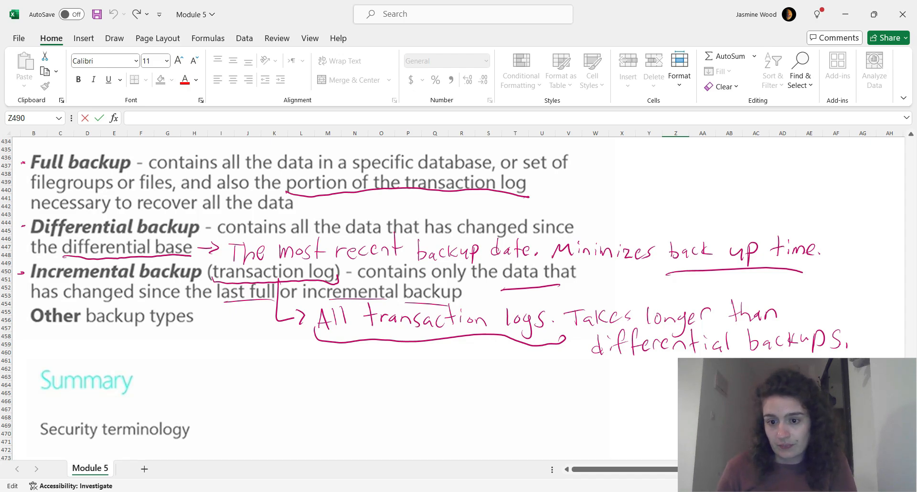
pyautogui.scroll(-2, 420, 219)
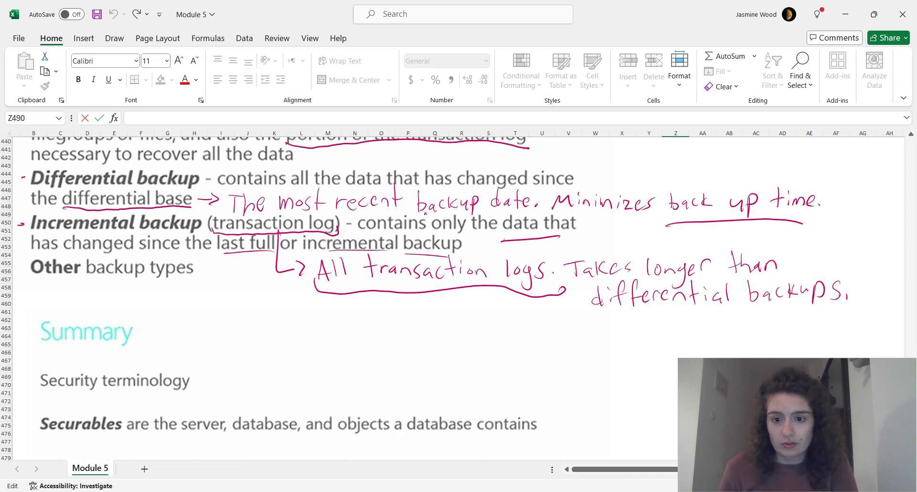
pyautogui.moveTo(579, 306)
pyautogui.mouseDown()
pyautogui.moveTo(654, 316)
pyautogui.moveTo(846, 301)
pyautogui.mouseUp()
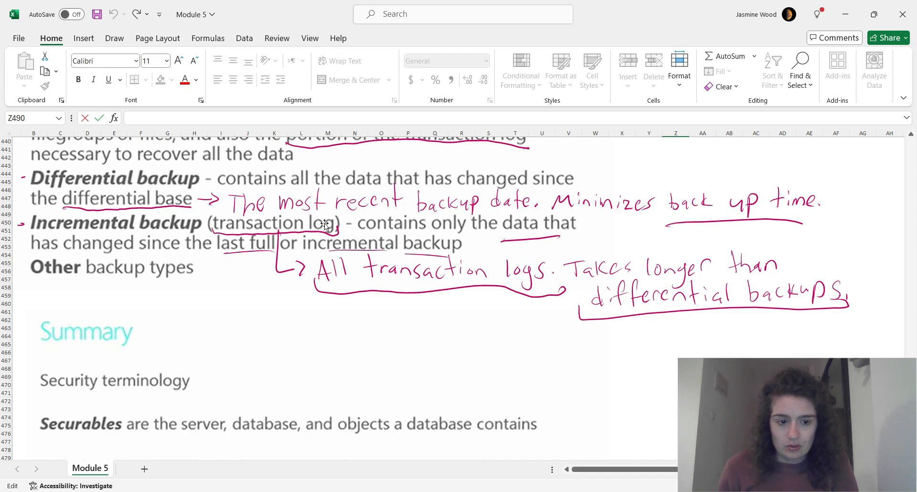
pyautogui.scroll(-2, 324, 223)
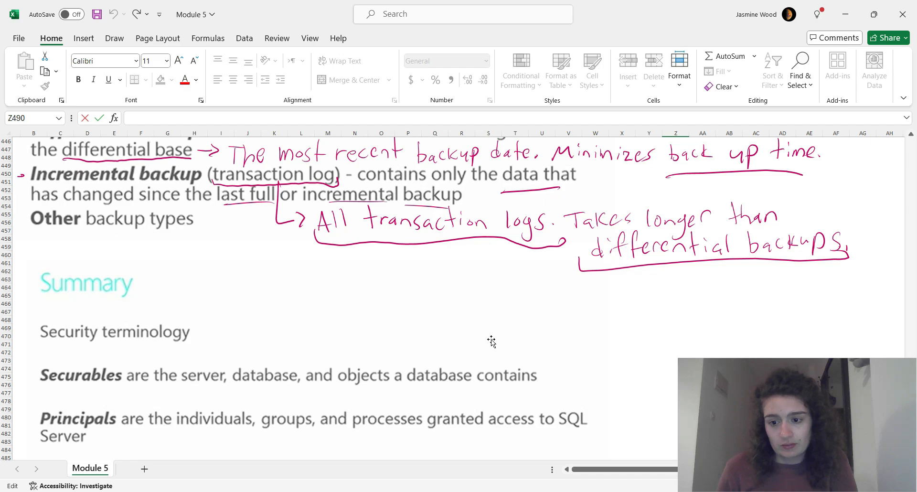
# Switch to SQL Server Management Studio and collapse the server's Logins and Security folders.
pyautogui.hotkey('alt', 'Tab')
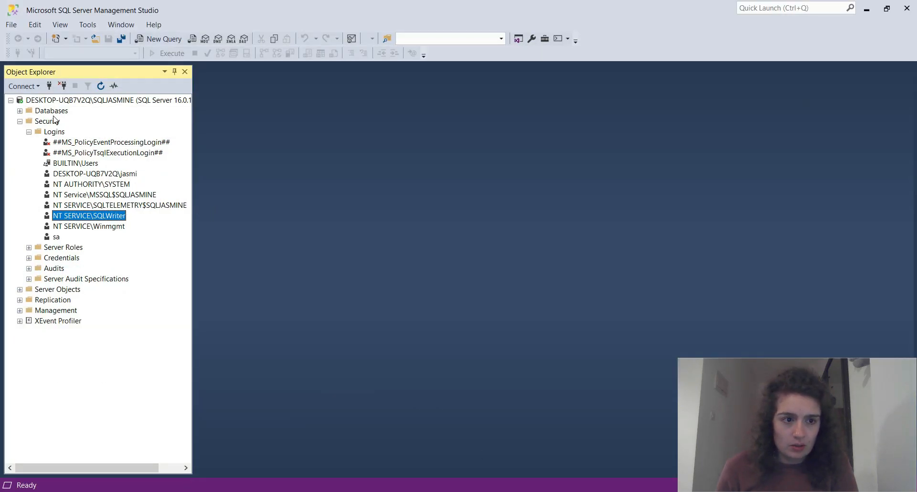
pyautogui.click(29, 132)
pyautogui.click(20, 121)
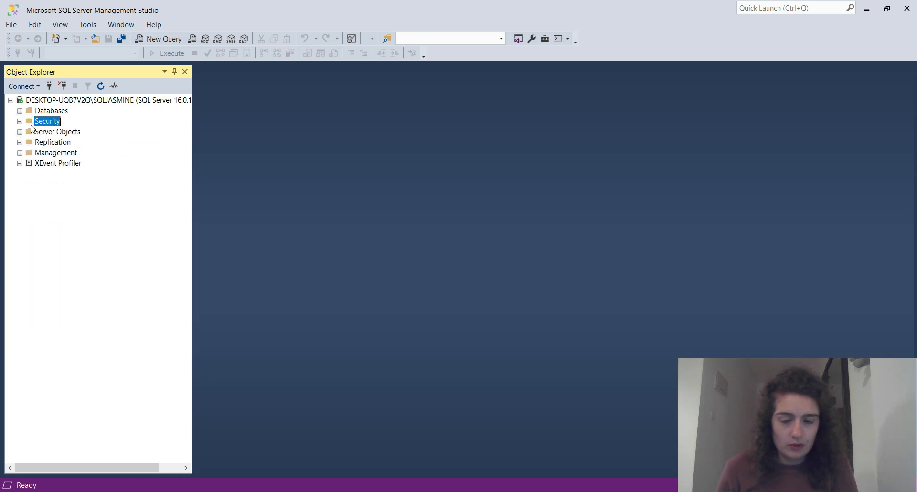
# Start designing a new table in the Tables folder of the MyDemoDB database.
pyautogui.click(19, 111)
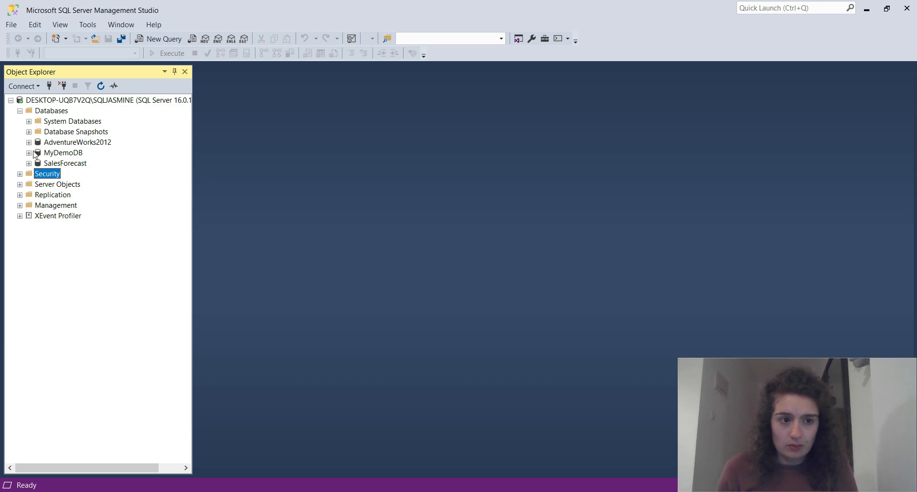
pyautogui.click(29, 153)
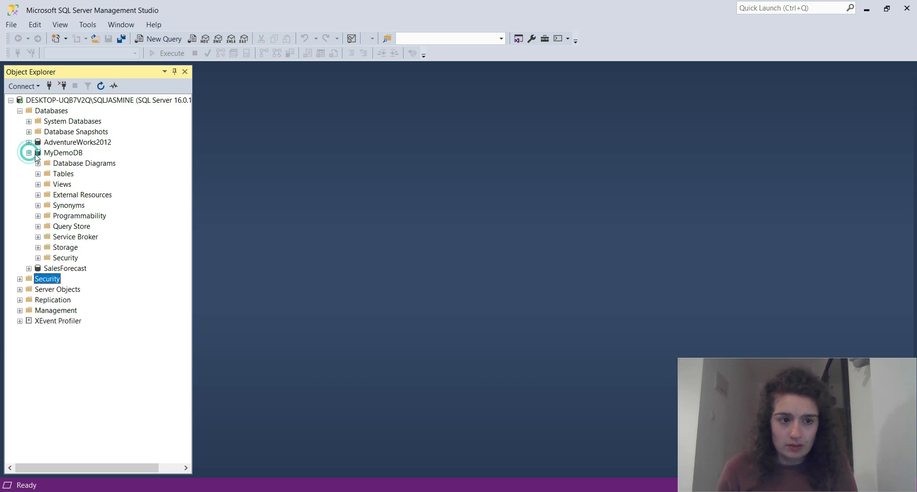
pyautogui.click(38, 174)
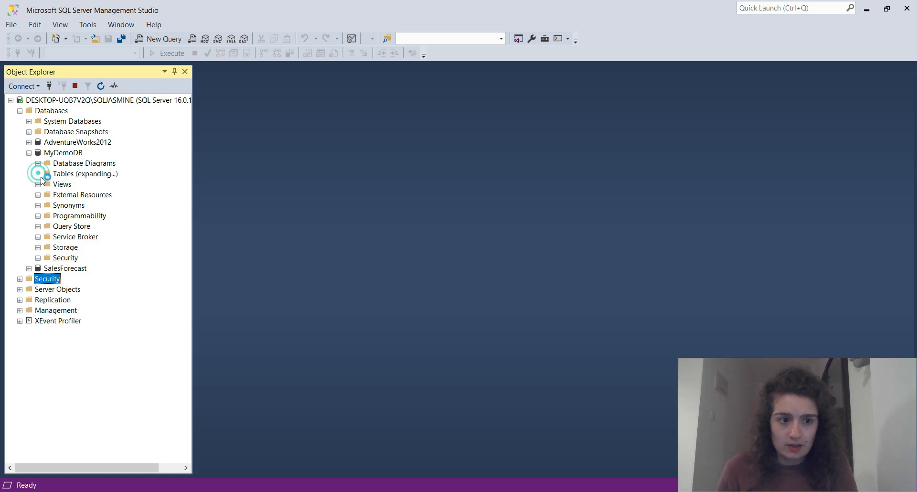
pyautogui.click(48, 185)
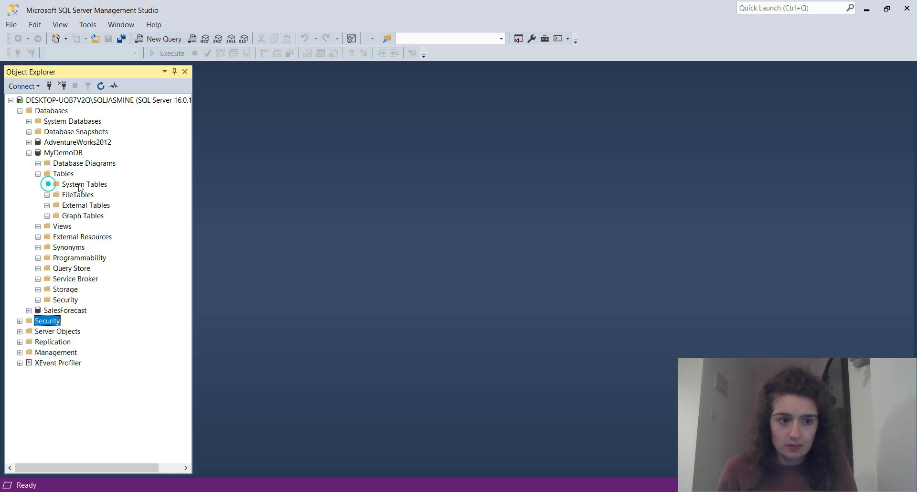
pyautogui.rightClick(66, 175)
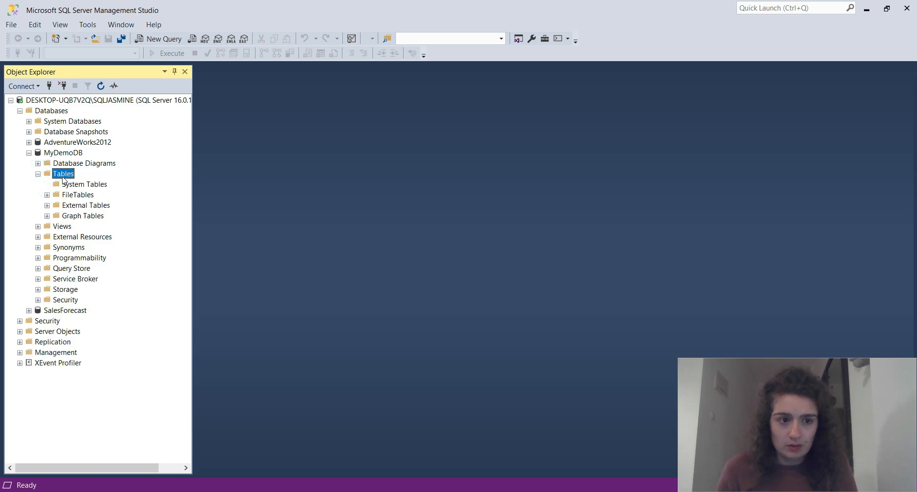
pyautogui.moveTo(68, 178)
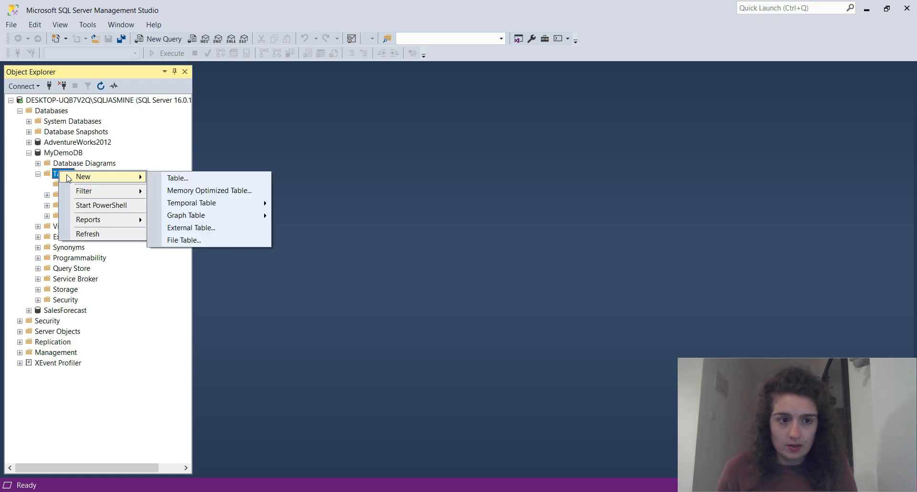
pyautogui.click(173, 176)
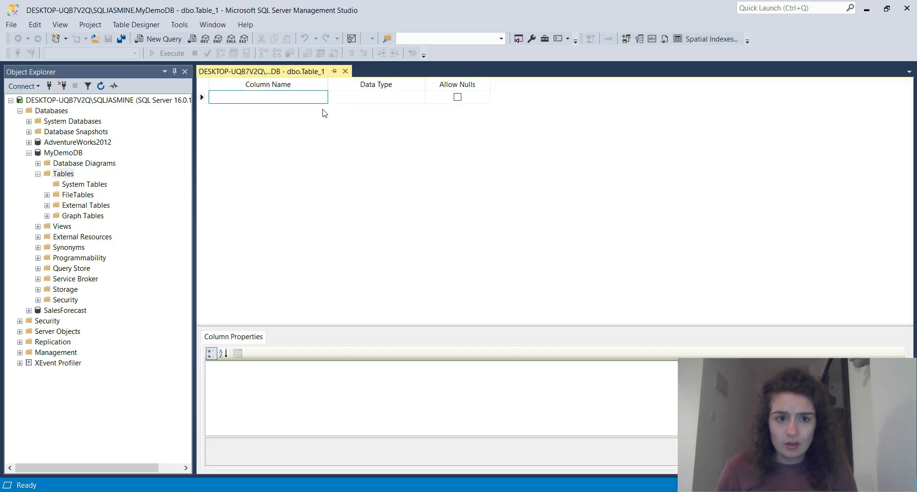
# Define the table's first column as col1 with the data type char(10).
pyautogui.write('col1')
pyautogui.press('Tab')
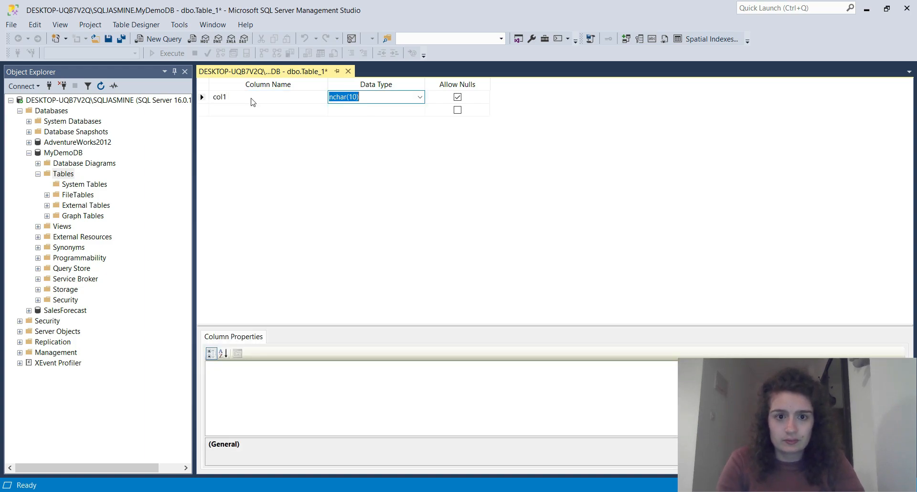
pyautogui.click(419, 97)
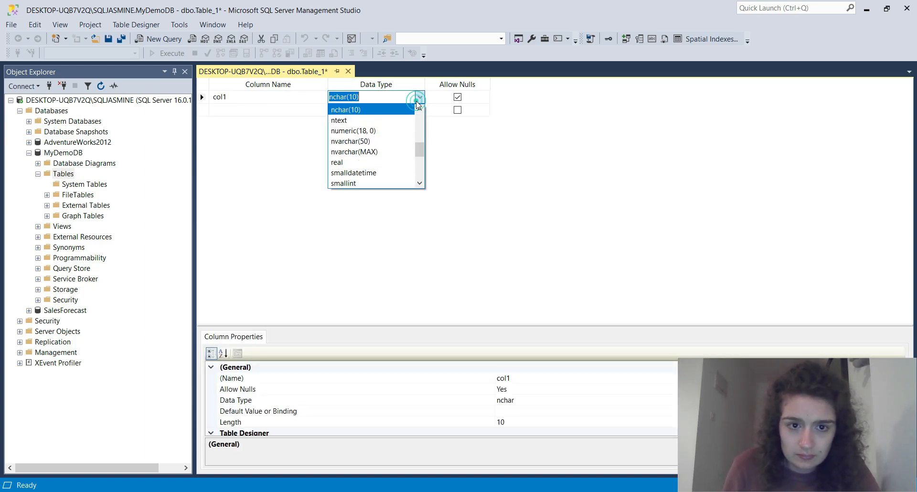
pyautogui.scroll(-5, 377, 151)
pyautogui.scroll(10, 370, 148)
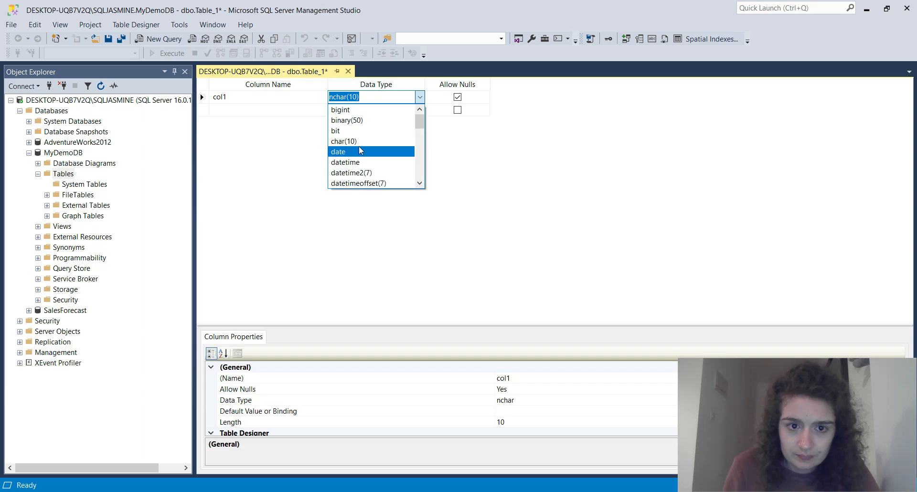
pyautogui.click(359, 141)
# Add a second column named col2 with the data type varchar(50).
pyautogui.click(250, 109)
pyautogui.write('col2')
pyautogui.click(364, 109)
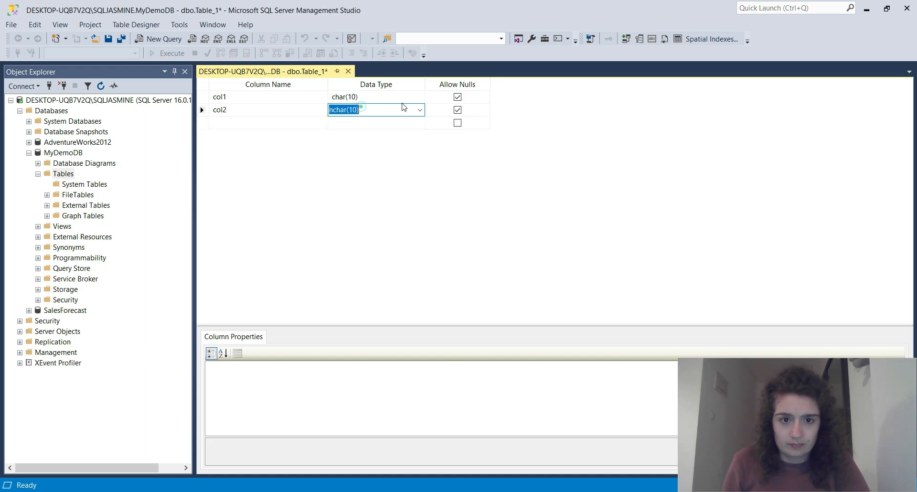
pyautogui.click(420, 110)
pyautogui.scroll(-3, 356, 179)
pyautogui.scroll(-1, 352, 182)
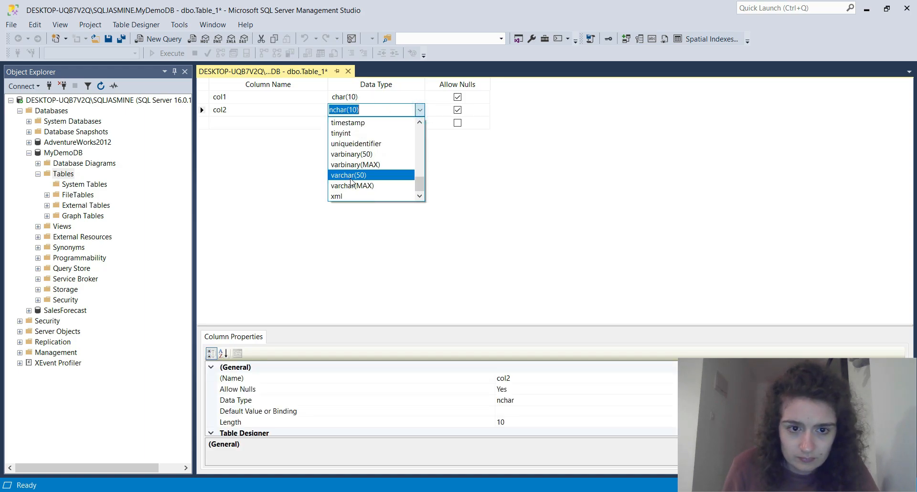
pyautogui.click(375, 175)
# Add a third column named col3 with the data type varbinary(50).
pyautogui.click(276, 123)
pyautogui.write('col4')
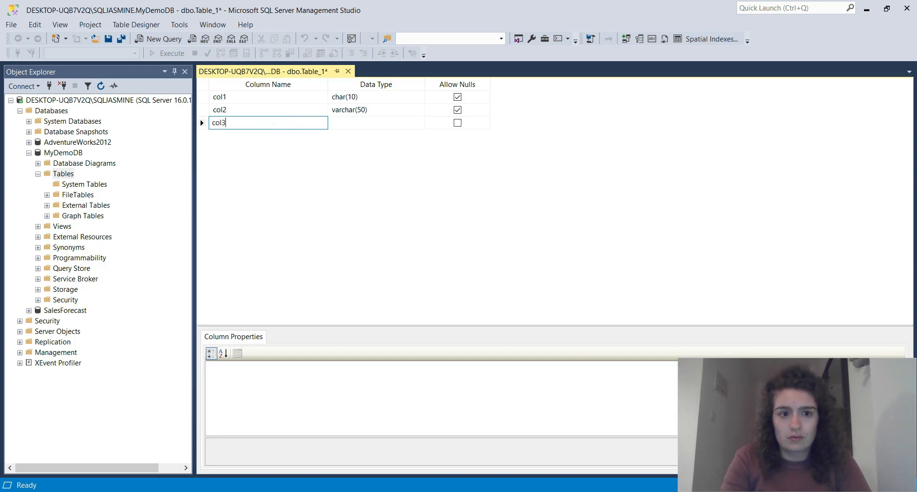
pyautogui.press('Tab')
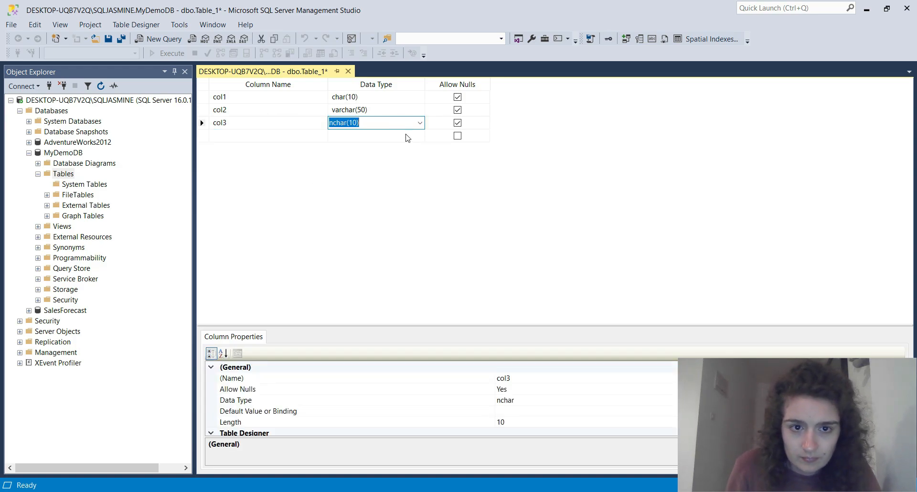
pyautogui.click(419, 122)
pyautogui.scroll(-4, 364, 177)
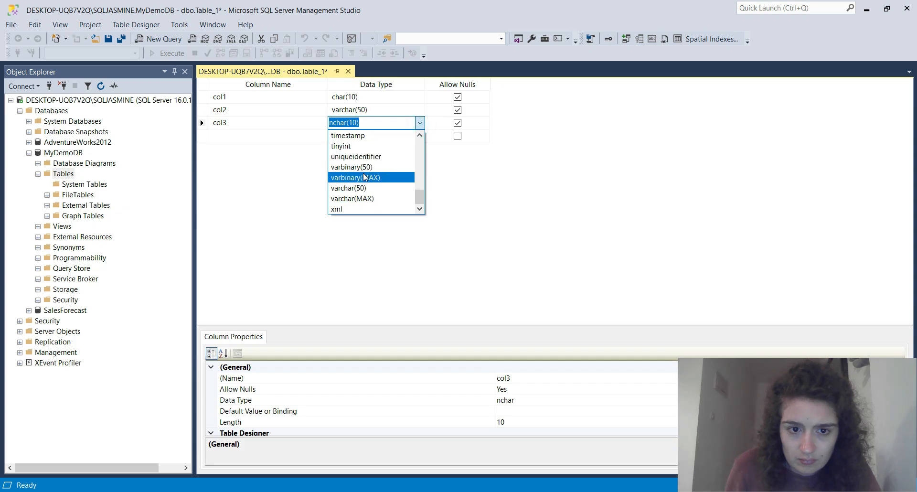
pyautogui.click(364, 167)
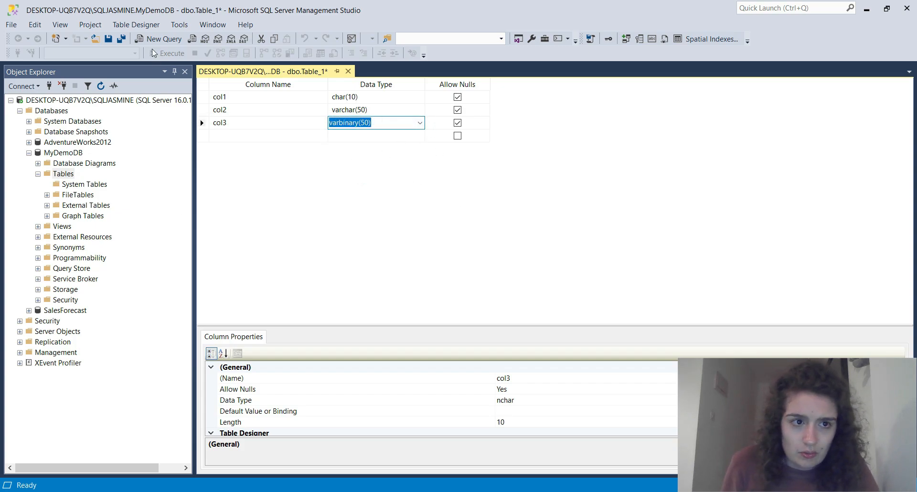
# Save the new table under the name demo_table_backup.
pyautogui.click(11, 25)
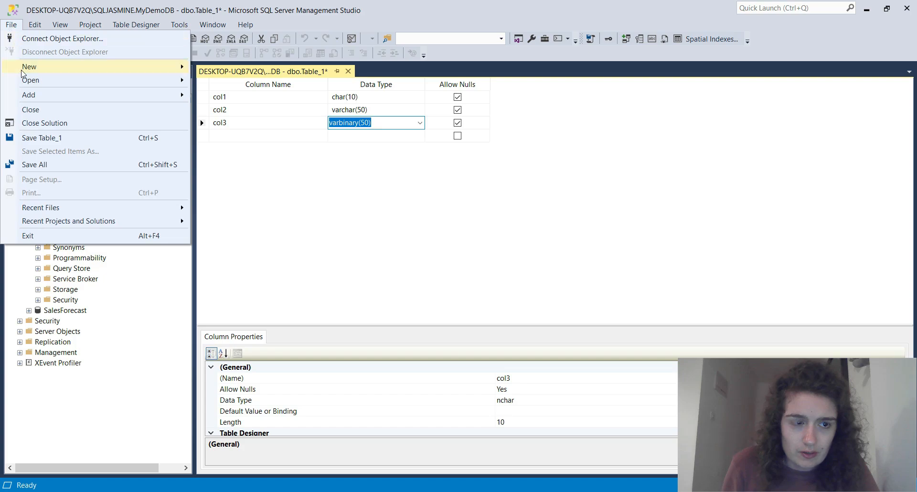
pyautogui.click(15, 26)
pyautogui.rightClick(280, 76)
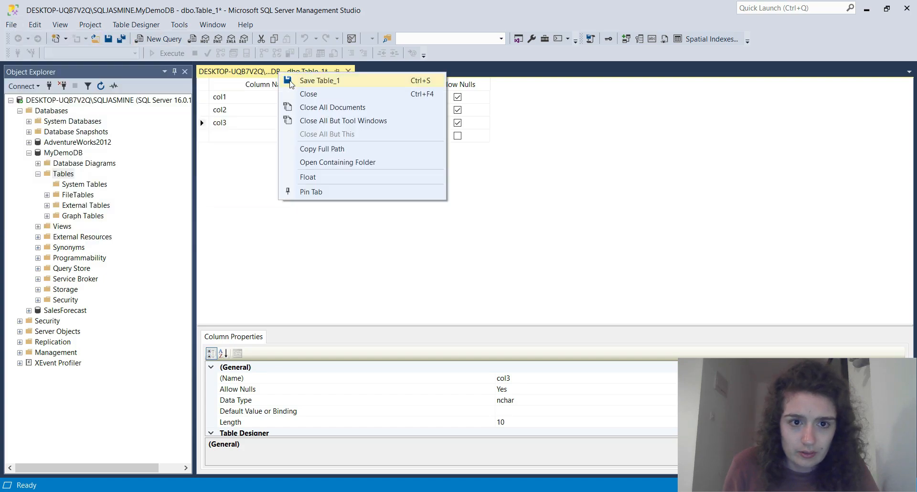
pyautogui.click(291, 81)
pyautogui.write('demo_table')
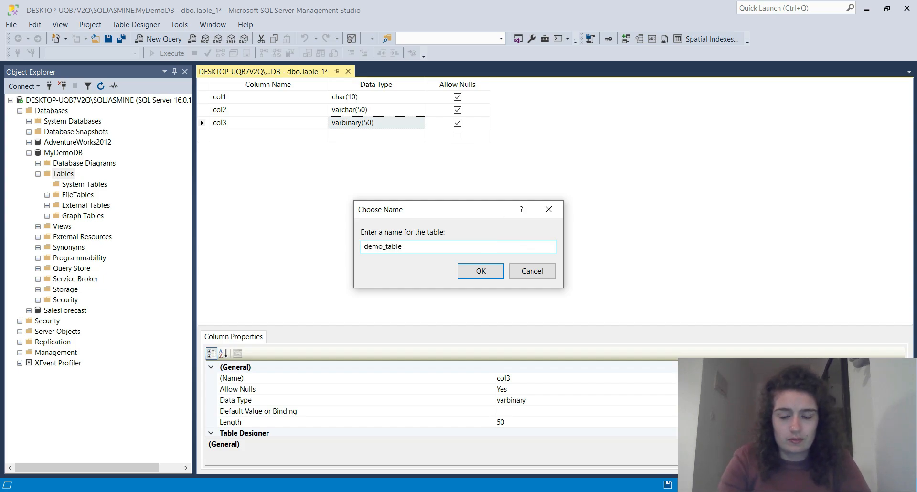
pyautogui.write('_backup')
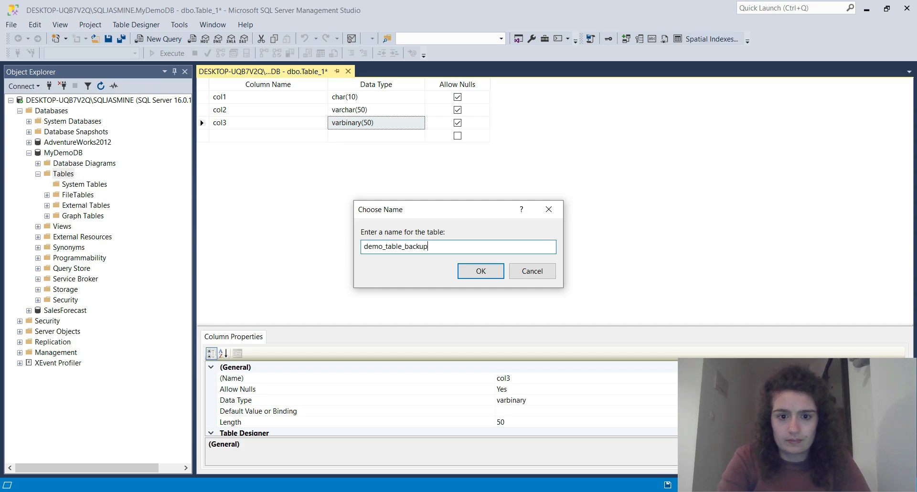
pyautogui.click(480, 271)
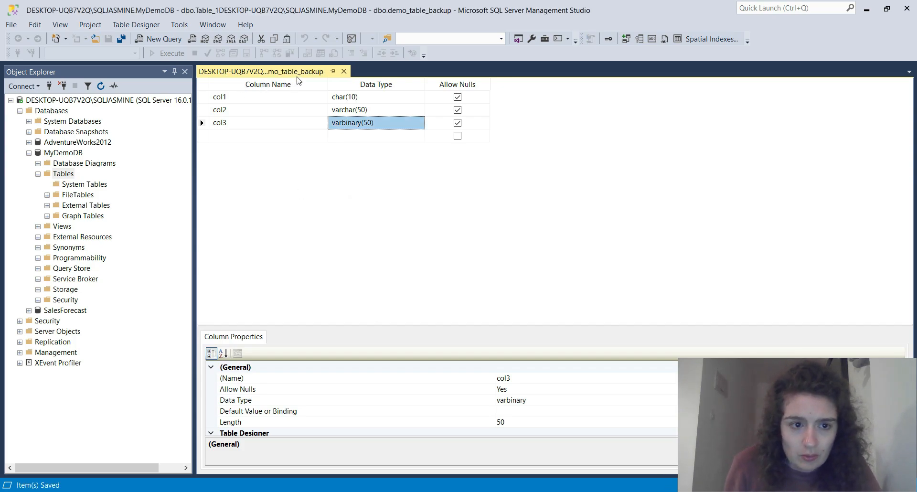
# Refresh the list of tables in MyDemoDB and select dbo.demo_table_backup.
pyautogui.rightClick(67, 178)
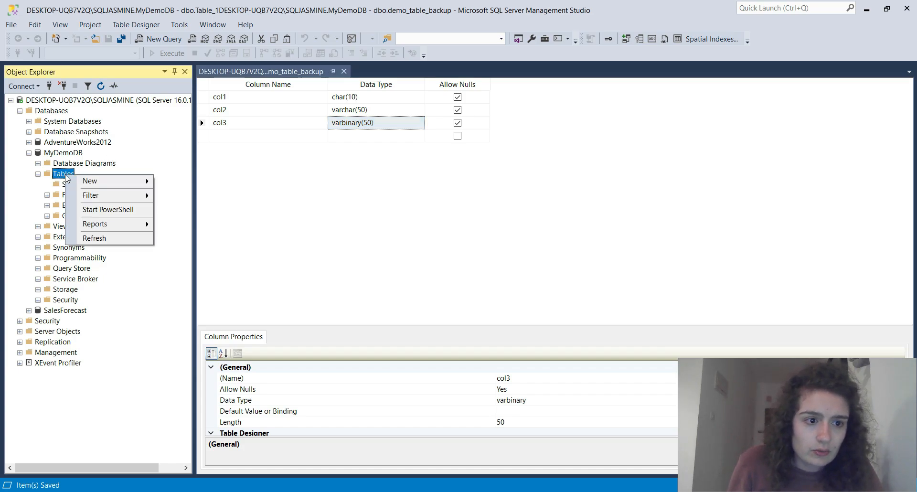
pyautogui.click(94, 238)
pyautogui.click(84, 226)
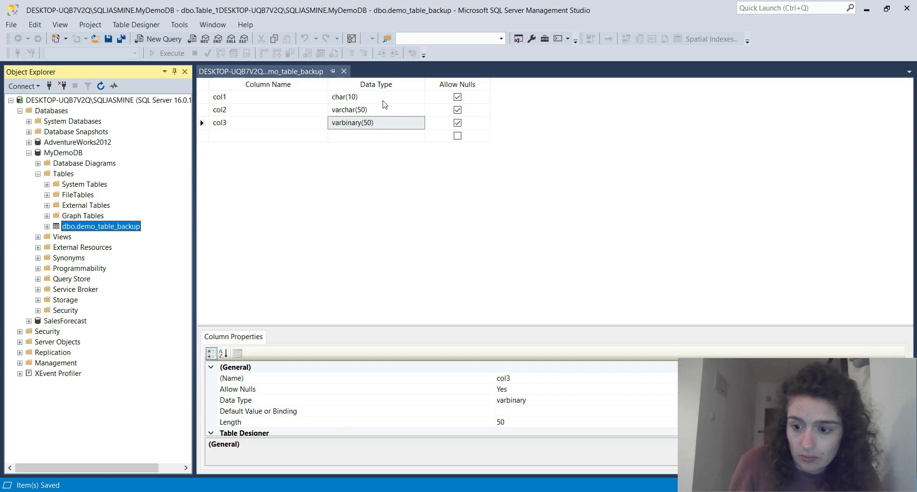
# Delete the dbo.demo_table_backup table from MyDemoDB.
pyautogui.rightClick(117, 228)
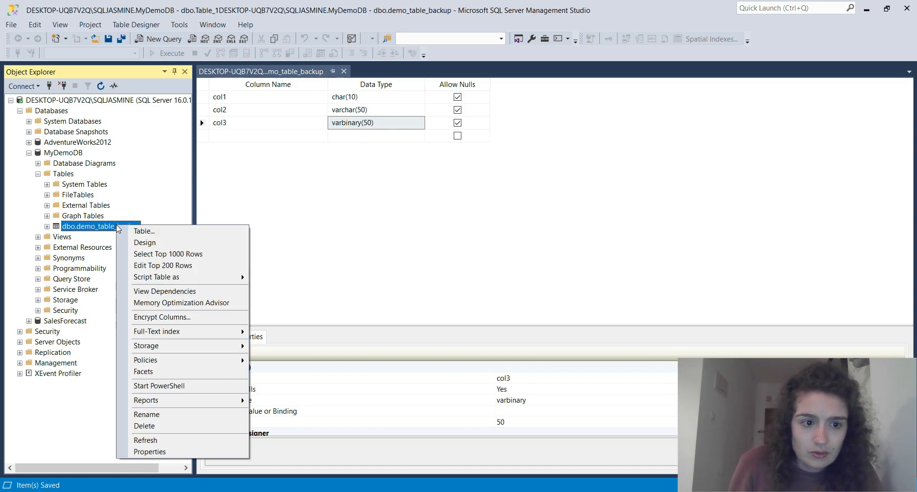
pyautogui.click(145, 425)
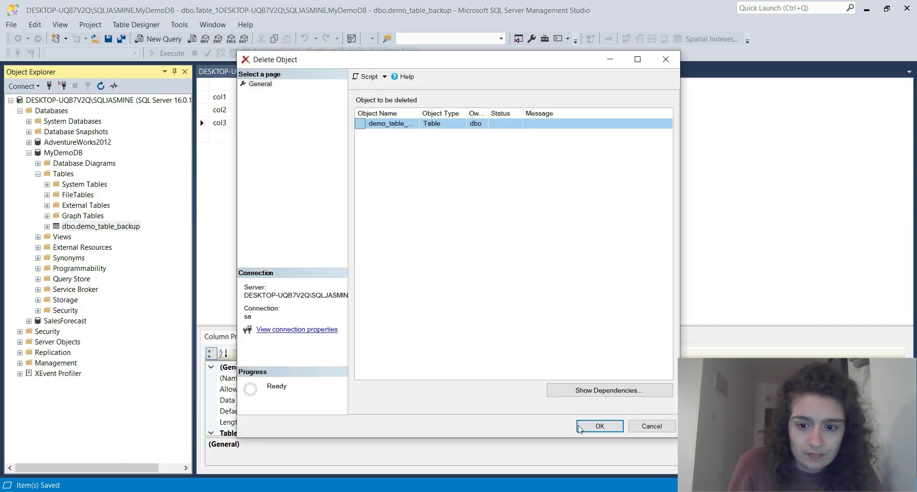
pyautogui.click(579, 428)
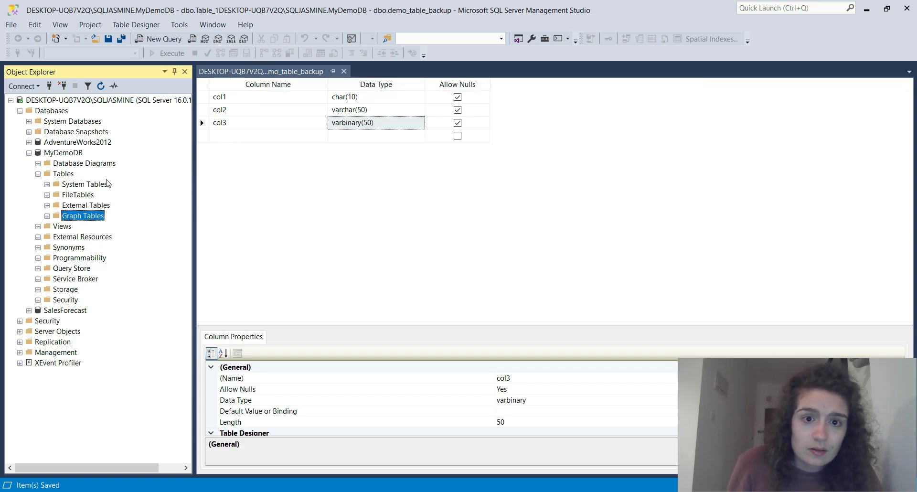
# Check the Restore Database settings of MyDemoDB for available backup sets, then close them without restoring.
pyautogui.click(67, 154)
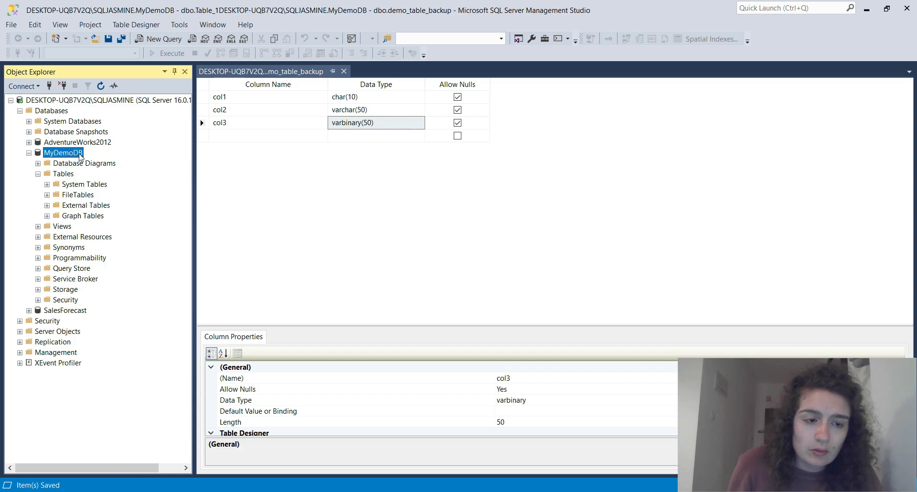
pyautogui.rightClick(71, 158)
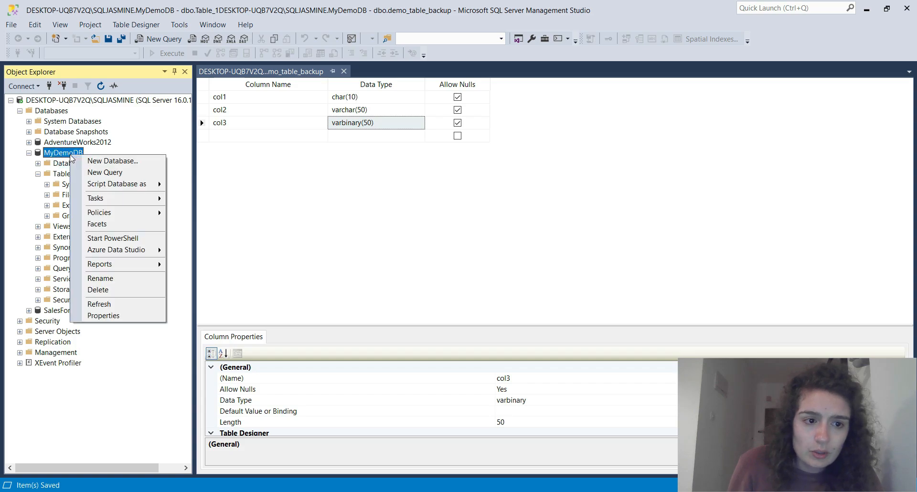
pyautogui.moveTo(99, 201)
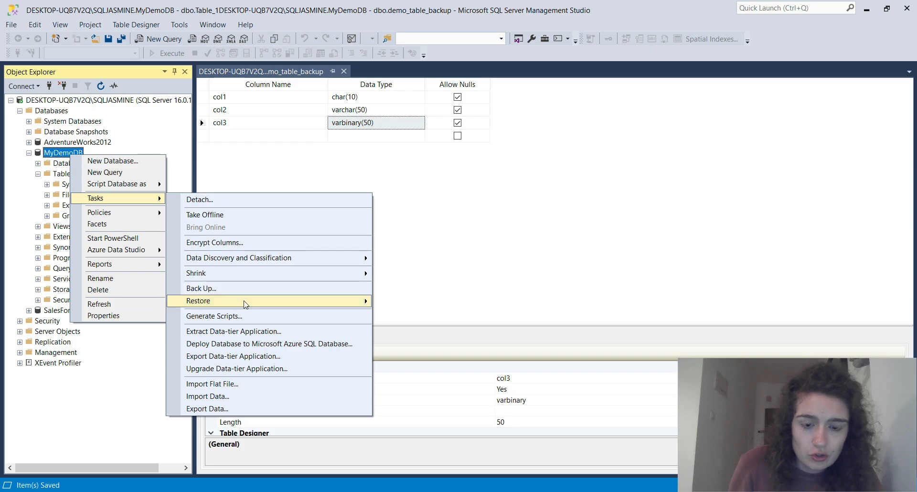
pyautogui.moveTo(245, 304)
pyautogui.click(407, 303)
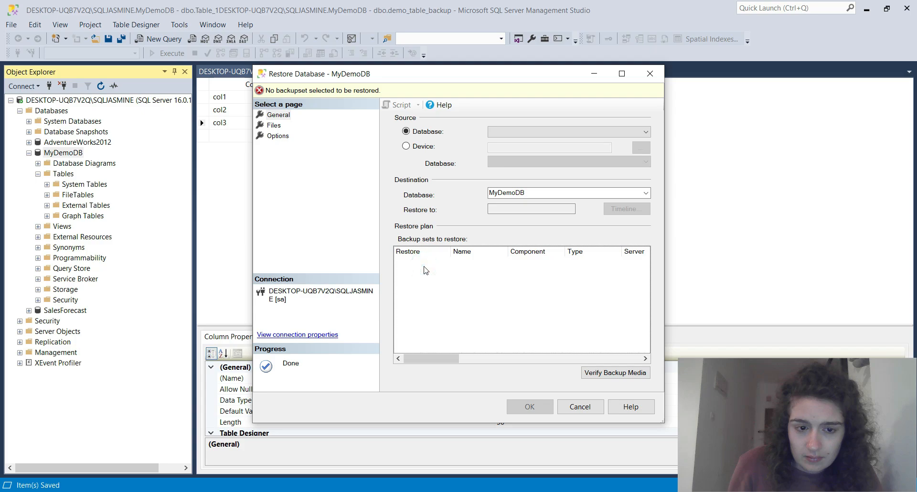
pyautogui.click(579, 406)
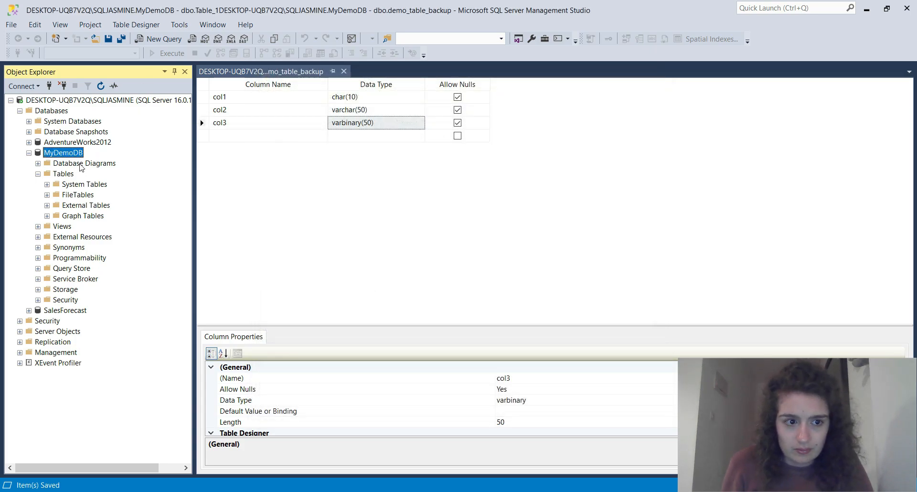
pyautogui.rightClick(65, 152)
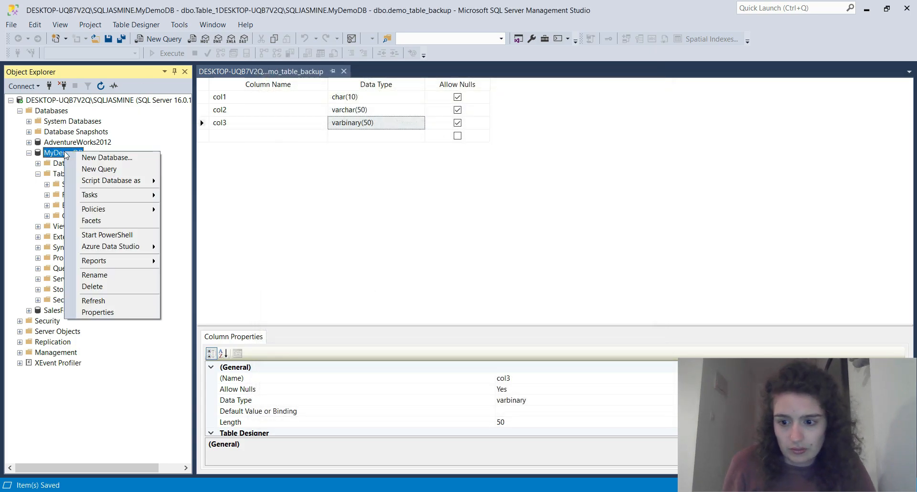
pyautogui.click(89, 169)
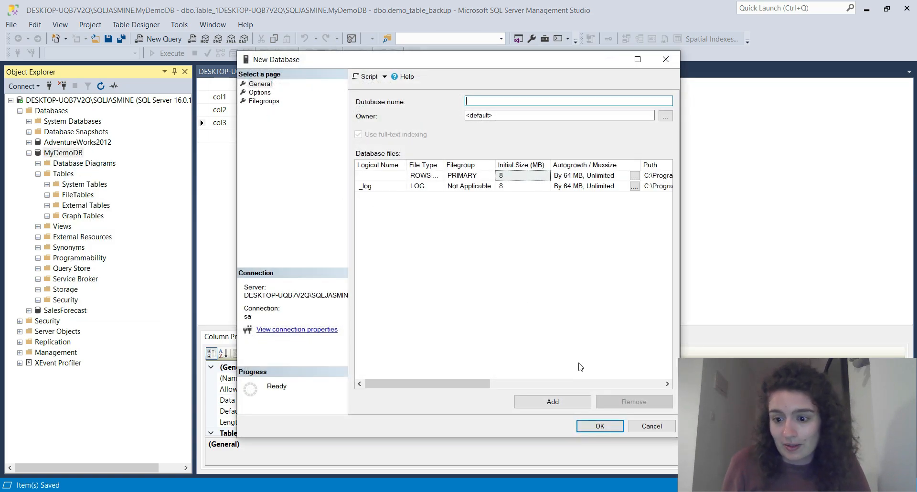
pyautogui.click(652, 426)
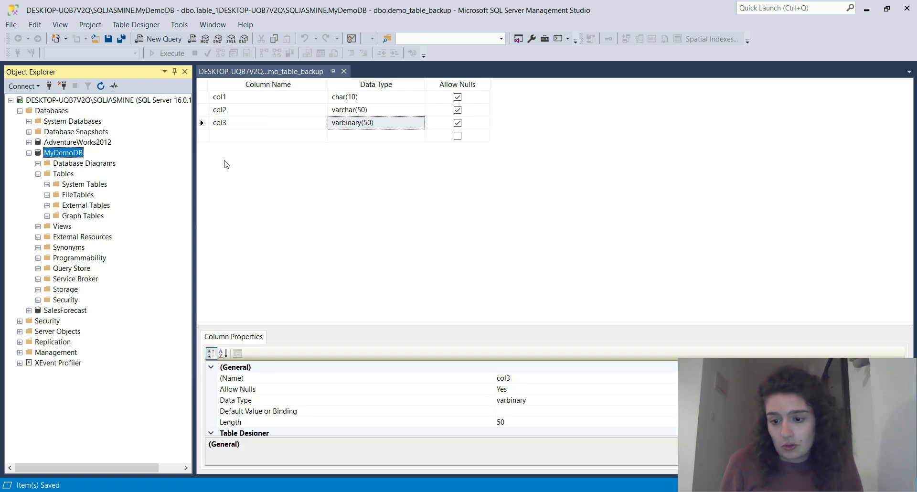
# Look once more for restorable backup sets of MyDemoDB in its Restore Database dialog, without restoring.
pyautogui.rightClick(55, 154)
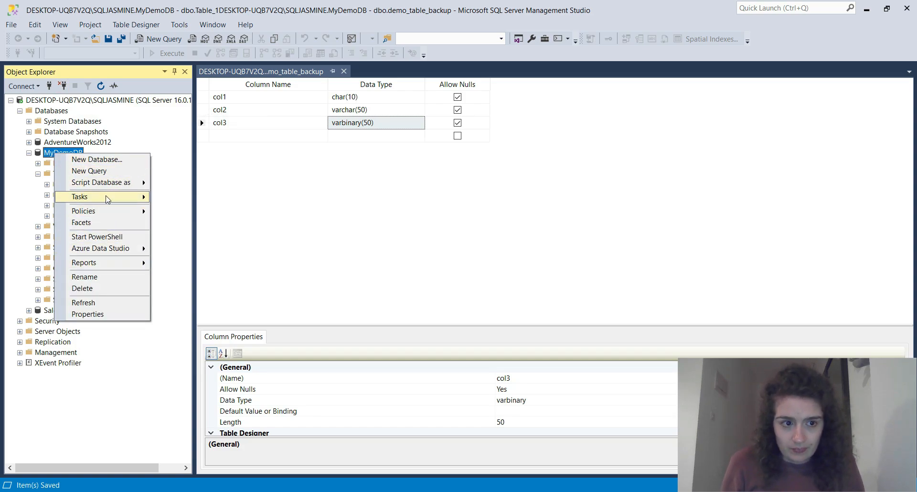
pyautogui.moveTo(131, 198)
pyautogui.moveTo(236, 298)
pyautogui.click(393, 301)
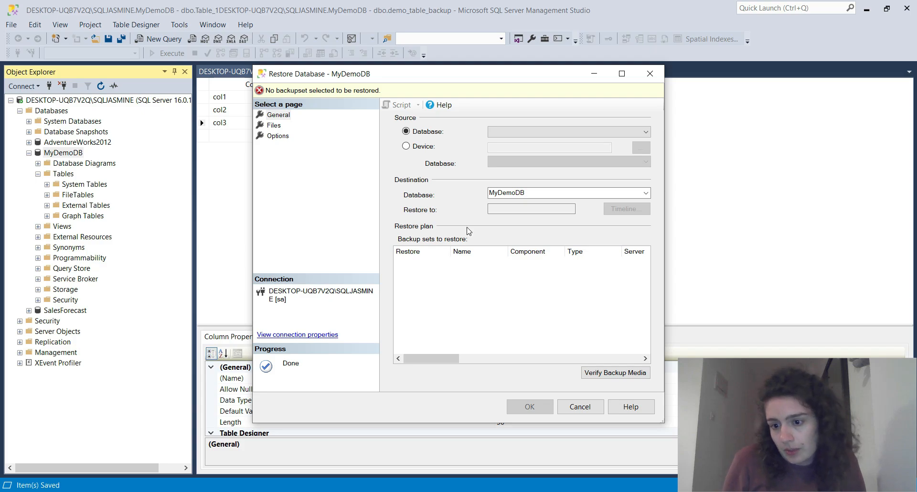
pyautogui.click(573, 409)
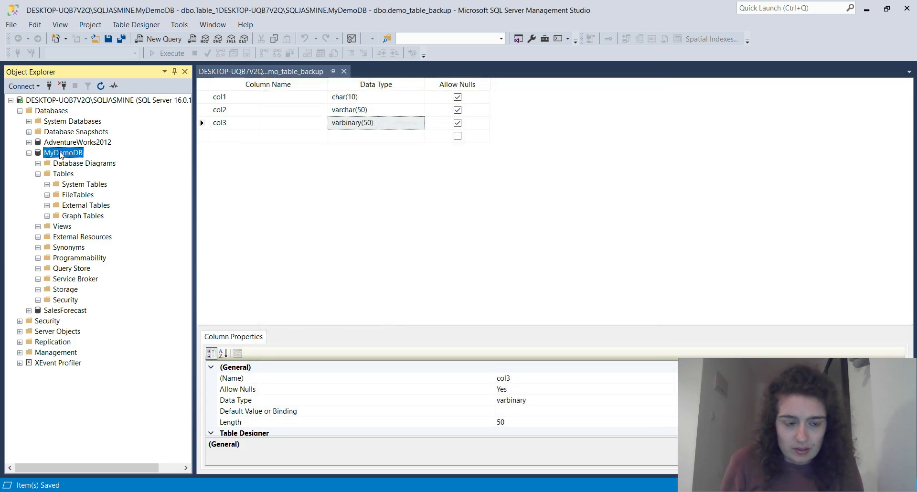
pyautogui.rightClick(61, 153)
pyautogui.click(81, 152)
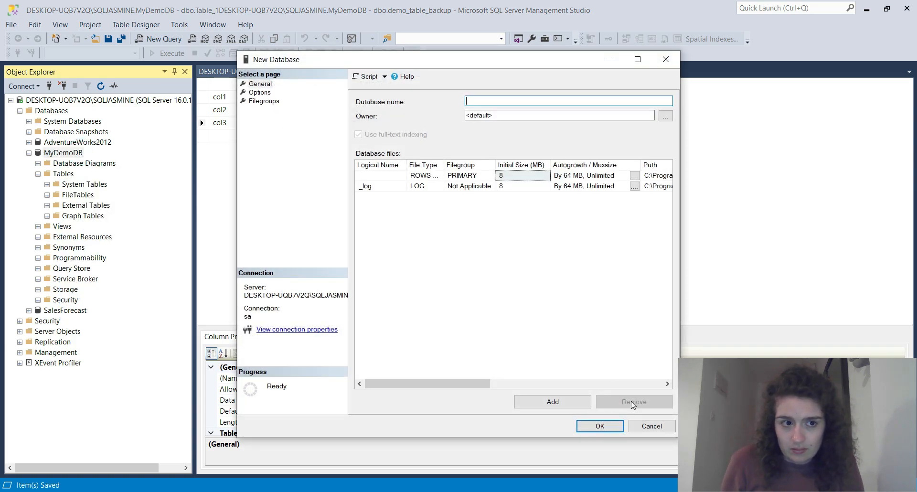
pyautogui.click(646, 424)
pyautogui.rightClick(67, 156)
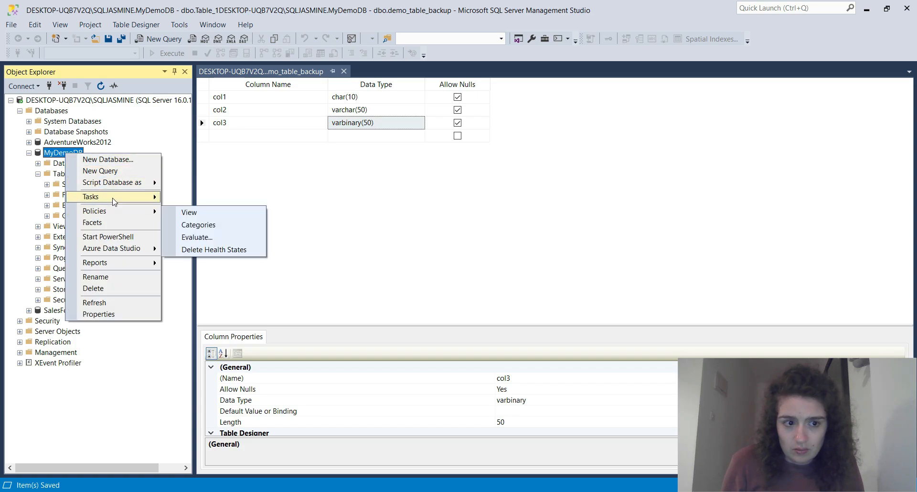
pyautogui.moveTo(114, 201)
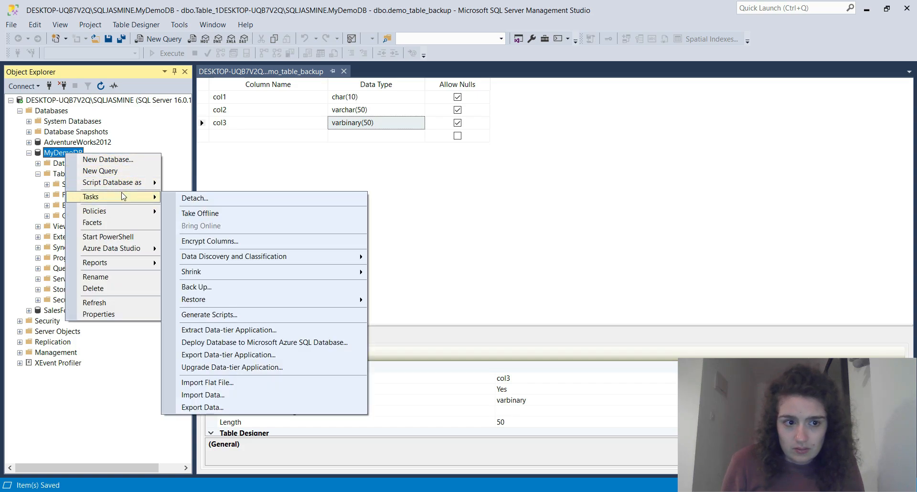
# Start a new table in MyDemoDB with two columns named col1 and col2.
pyautogui.click(57, 172)
pyautogui.click(56, 173)
pyautogui.rightClick(65, 174)
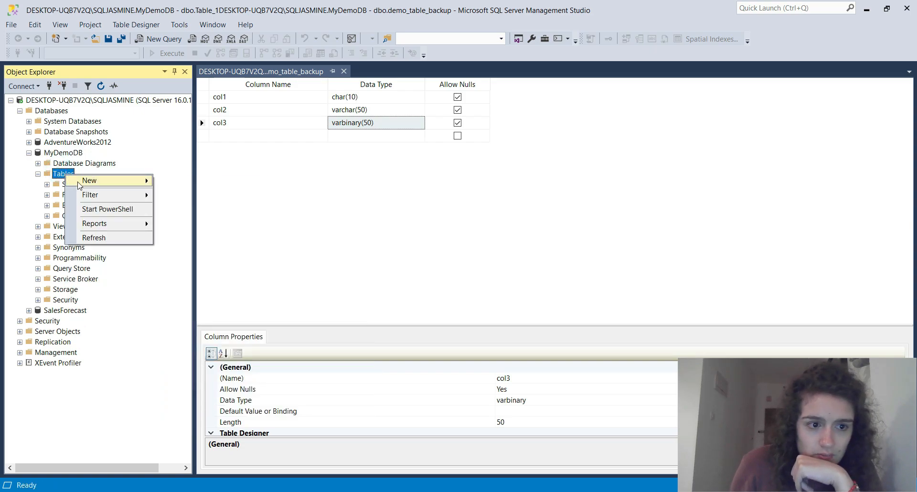
pyautogui.moveTo(77, 182)
pyautogui.click(168, 182)
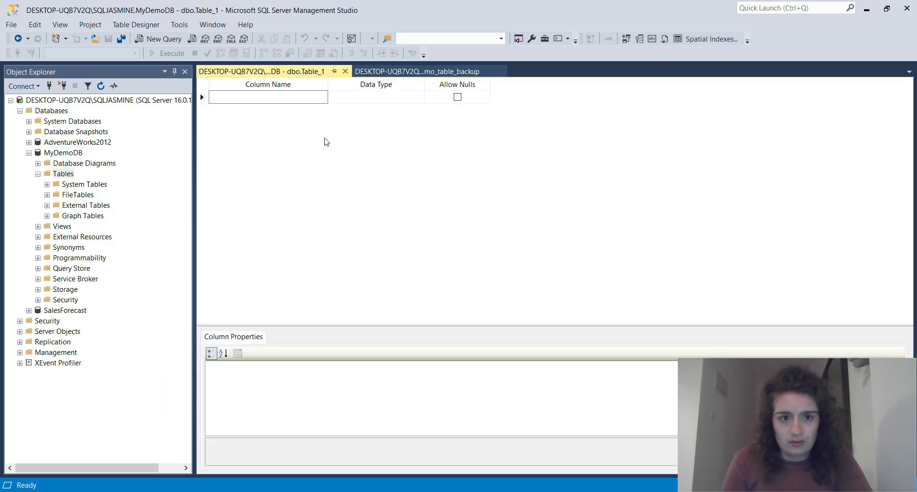
pyautogui.write('col1')
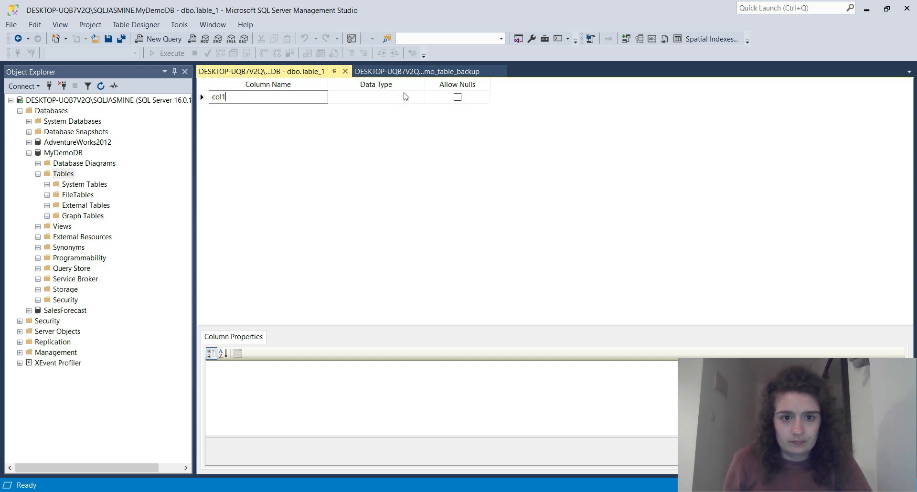
pyautogui.click(401, 96)
pyautogui.click(266, 109)
pyautogui.write('col2')
pyautogui.click(354, 110)
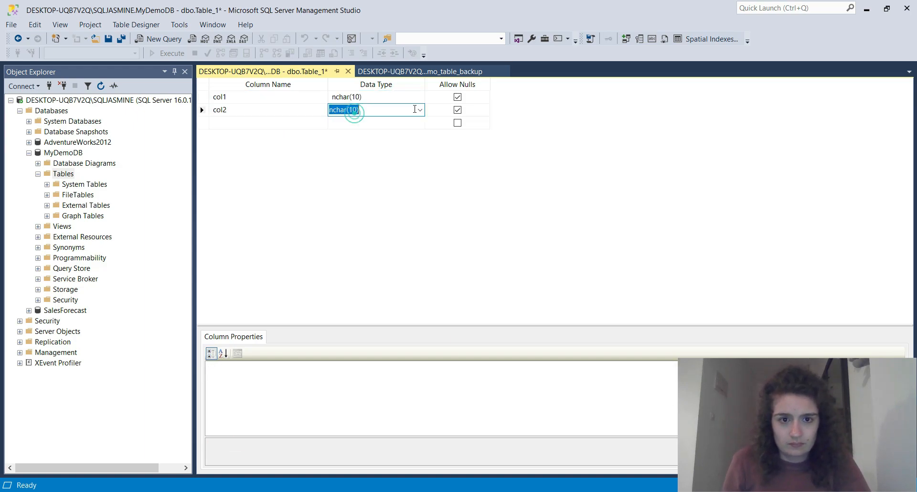
# Set the data type of col1 to char(10).
pyautogui.click(418, 98)
pyautogui.scroll(-2, 379, 137)
pyautogui.scroll(4, 374, 139)
pyautogui.scroll(1, 366, 144)
pyautogui.scroll(-1, 365, 144)
pyautogui.scroll(4, 366, 144)
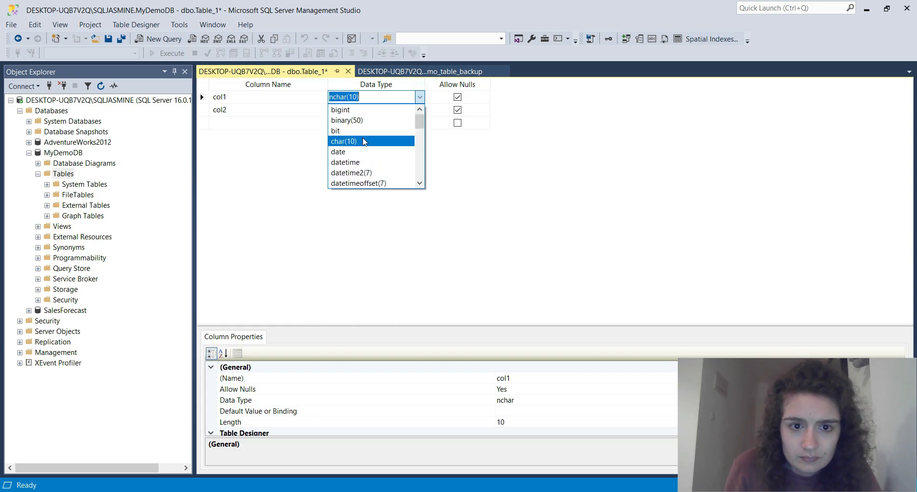
pyautogui.click(361, 140)
# Set the data type of col2 to varchar(50) and disallow nulls for it.
pyautogui.click(419, 111)
pyautogui.click(425, 110)
pyautogui.click(419, 111)
pyautogui.click(420, 110)
pyautogui.scroll(-1, 372, 179)
pyautogui.scroll(-4, 372, 179)
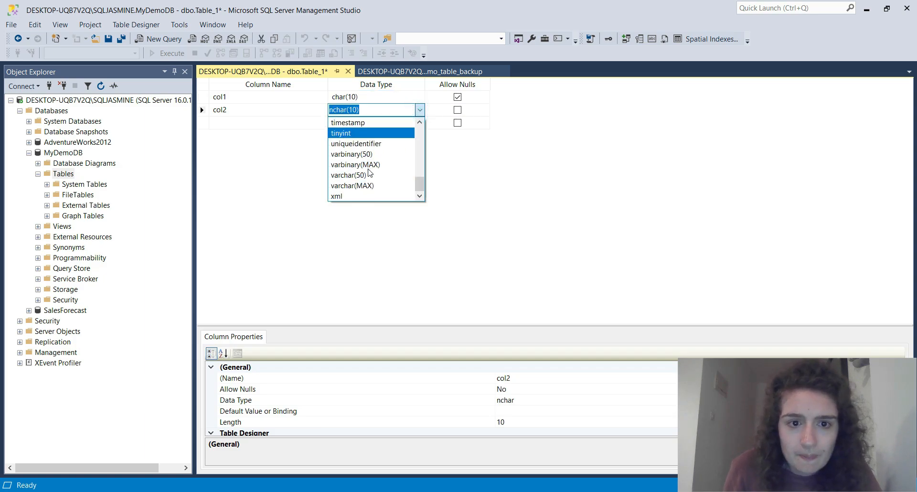
pyautogui.scroll(5, 355, 191)
pyautogui.scroll(-5, 355, 191)
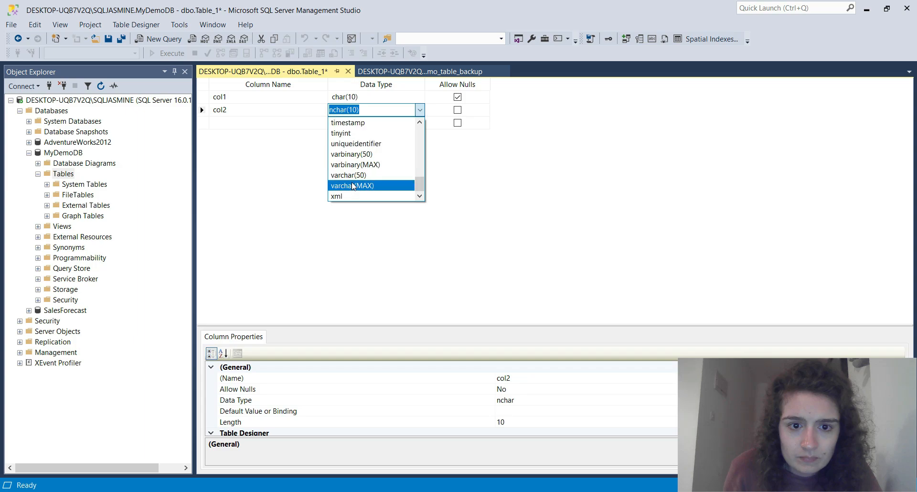
pyautogui.click(349, 174)
# Add a third column named col3 with the data type int.
pyautogui.click(292, 123)
pyautogui.write('col3')
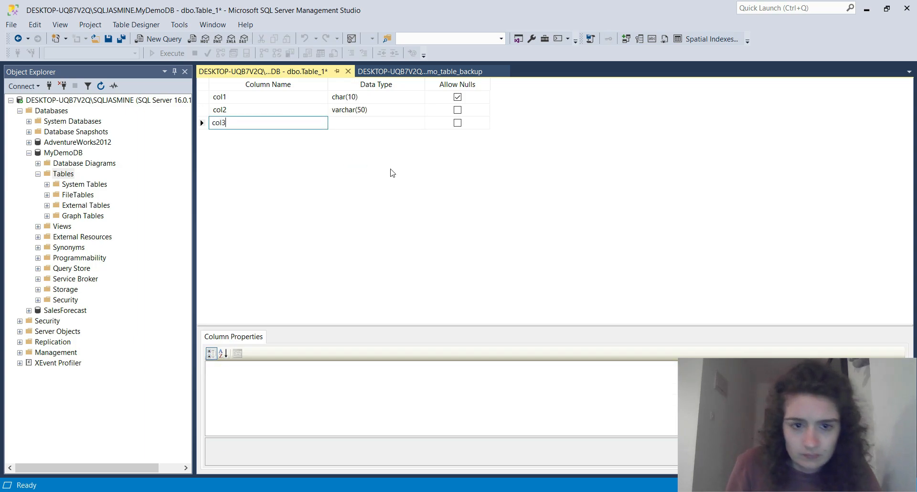
pyautogui.click(390, 123)
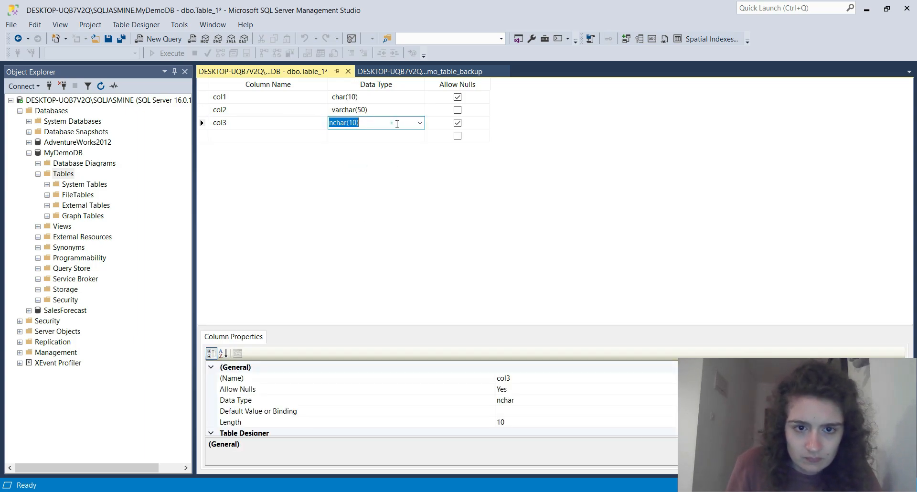
pyautogui.click(420, 123)
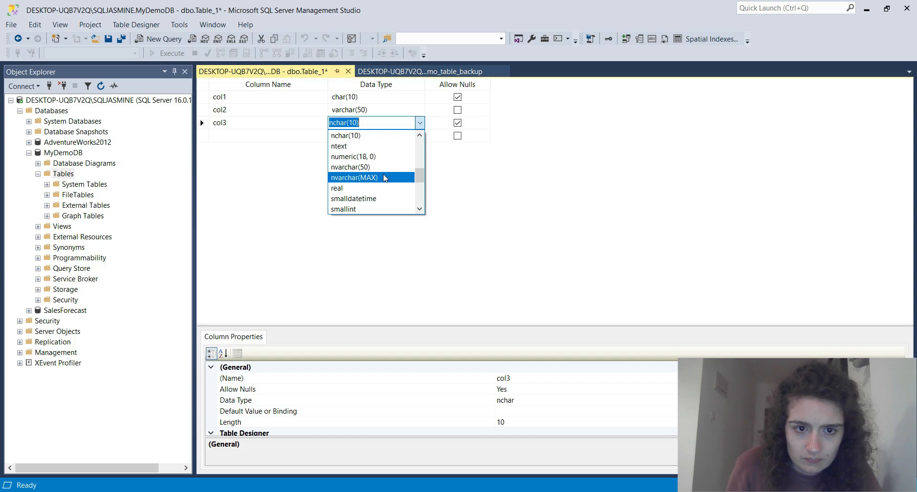
pyautogui.scroll(2, 385, 177)
pyautogui.scroll(1, 385, 177)
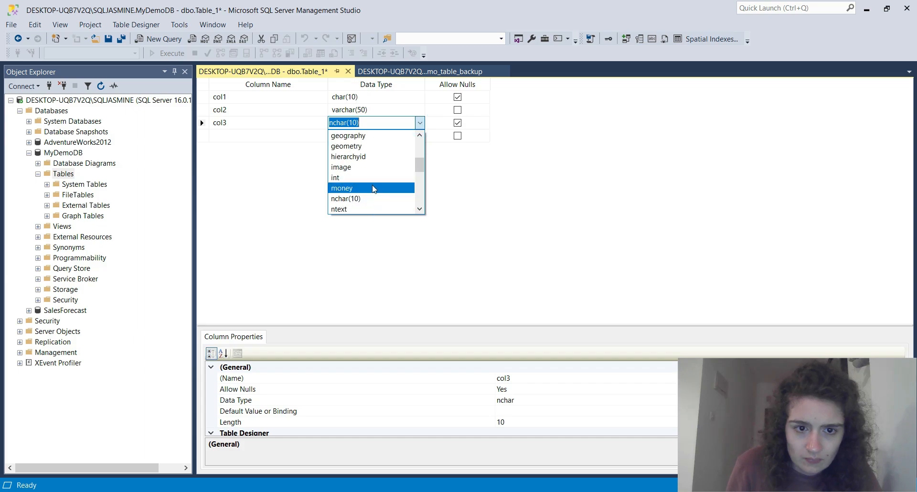
pyautogui.click(374, 178)
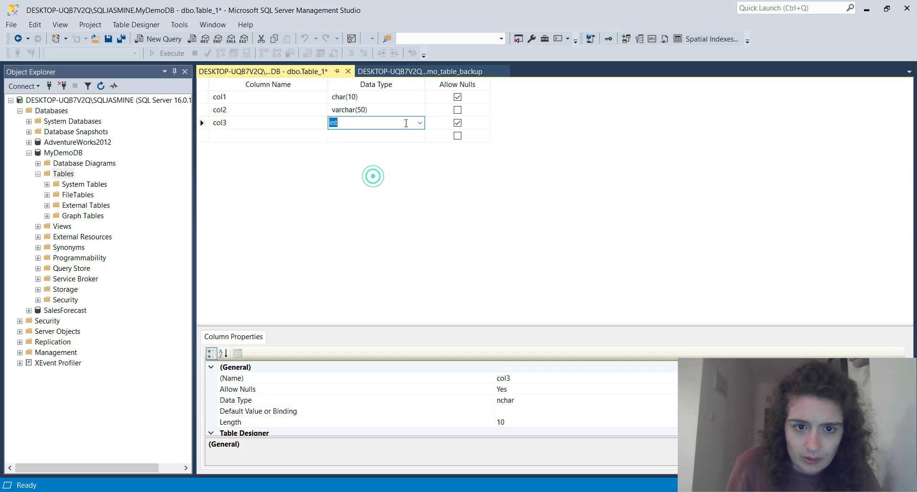
# Try to save the new table under the name demo_table_backup.
pyautogui.rightClick(253, 73)
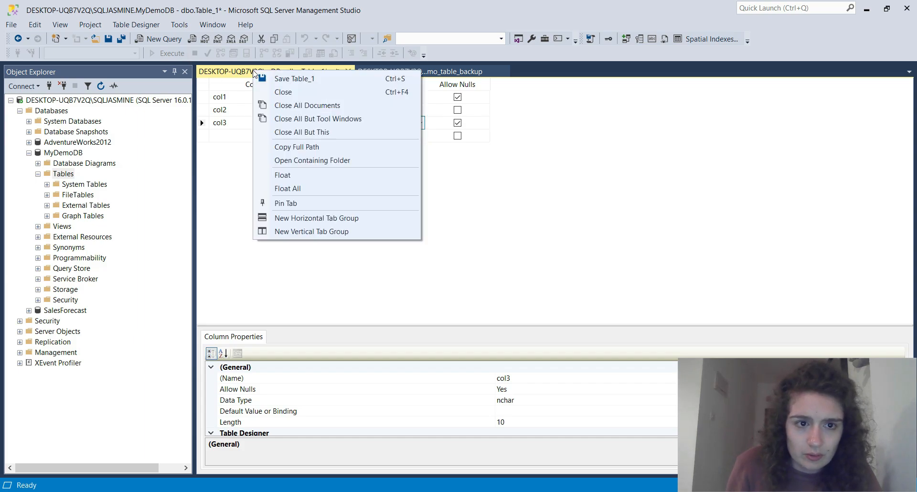
pyautogui.click(289, 79)
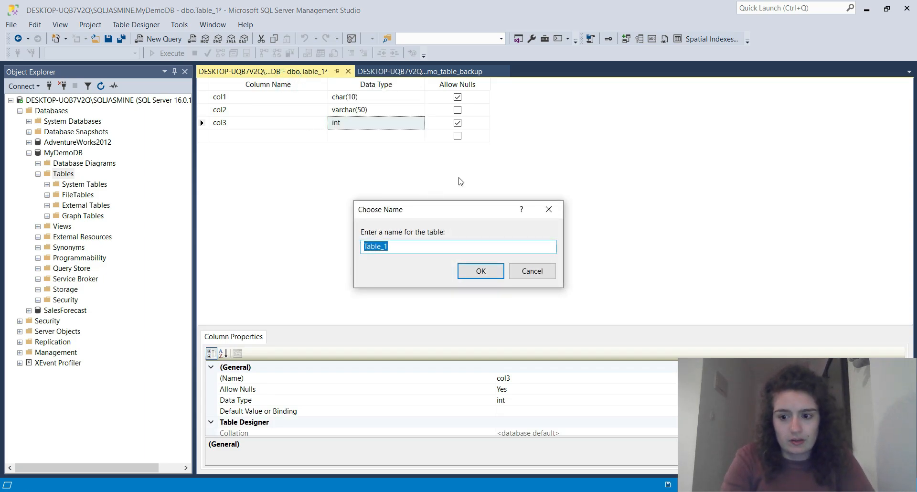
pyautogui.write('demo_t')
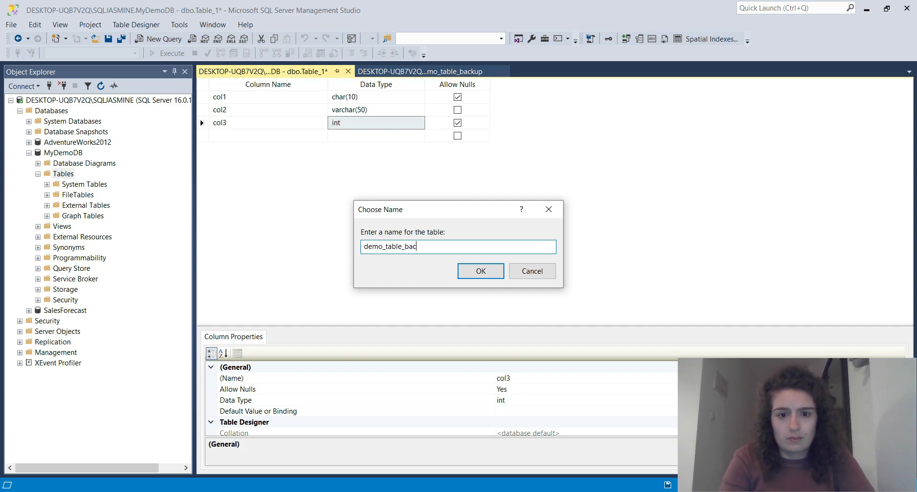
pyautogui.write('able_backup')
pyautogui.press('Return')
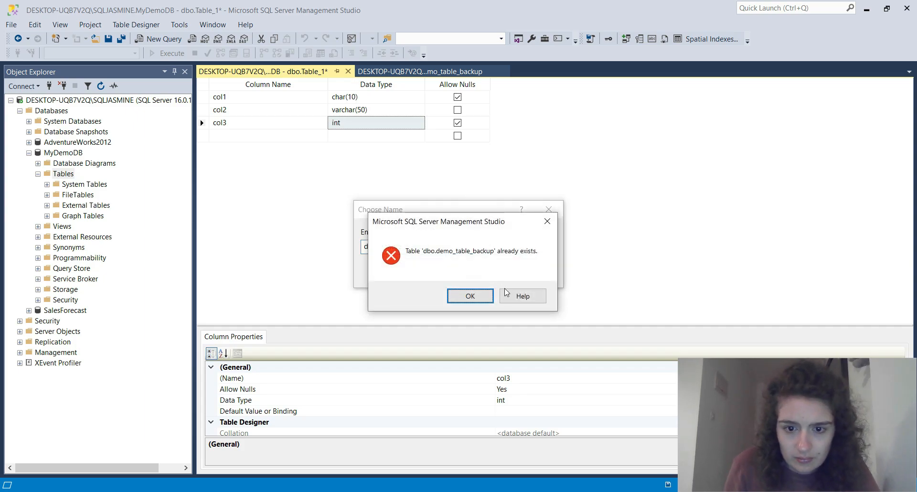
# Save the new table under the name demo_table_backup_2.
pyautogui.press('Return')
pyautogui.click(457, 248)
pyautogui.write('_2')
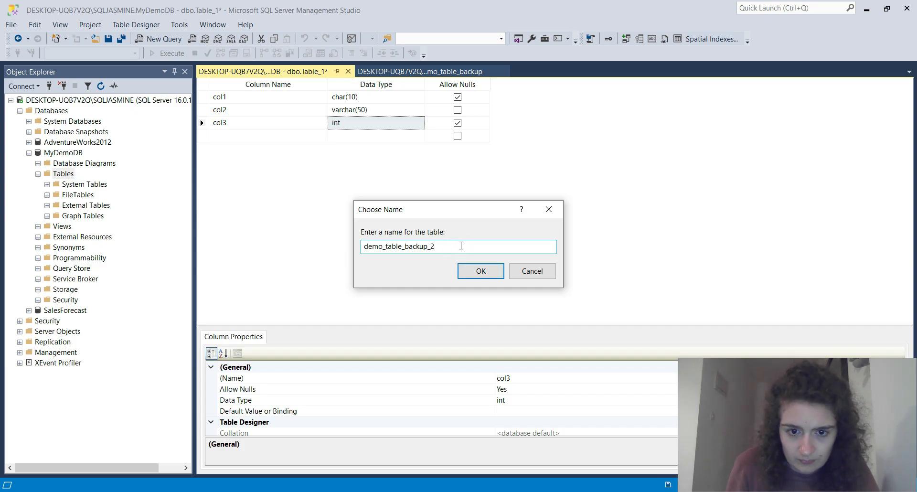
pyautogui.click(460, 275)
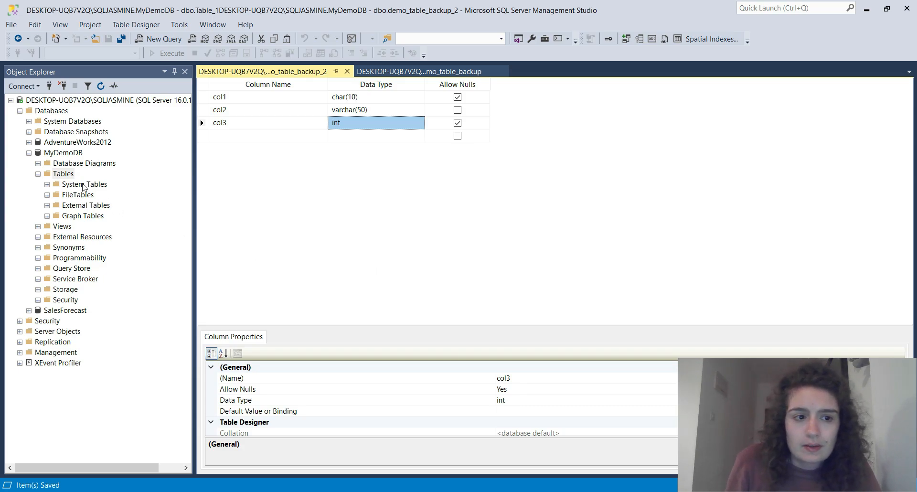
# Open the backup setup for the MyDemoDB database and check the full path of its disk destination.
pyautogui.click(63, 174)
pyautogui.rightClick(66, 176)
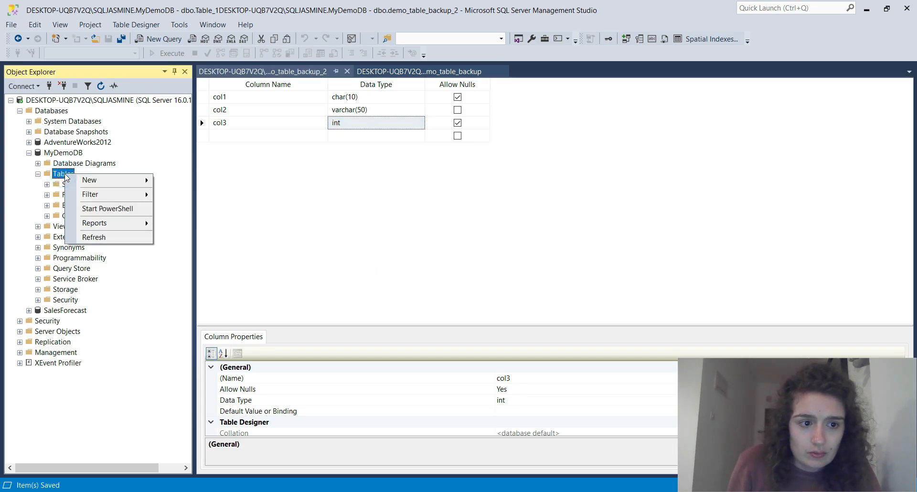
pyautogui.rightClick(62, 154)
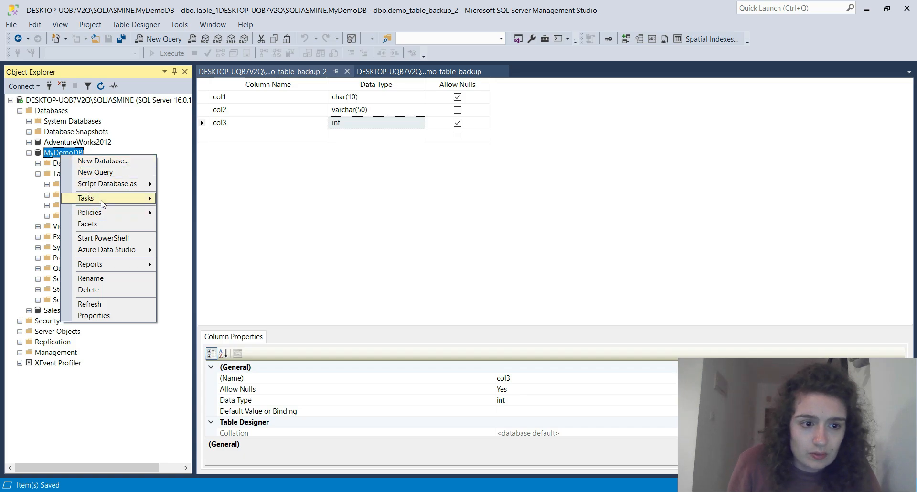
pyautogui.moveTo(103, 201)
pyautogui.click(217, 288)
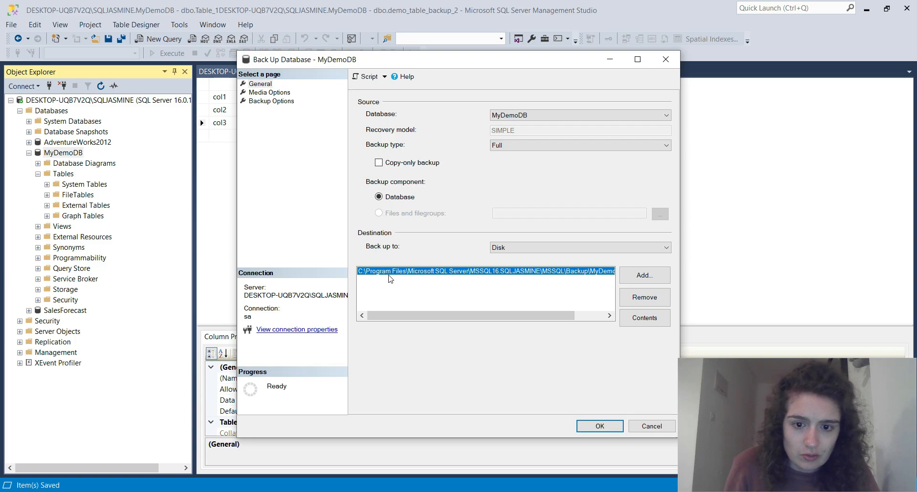
pyautogui.moveTo(522, 315); pyautogui.dragTo(552, 315)
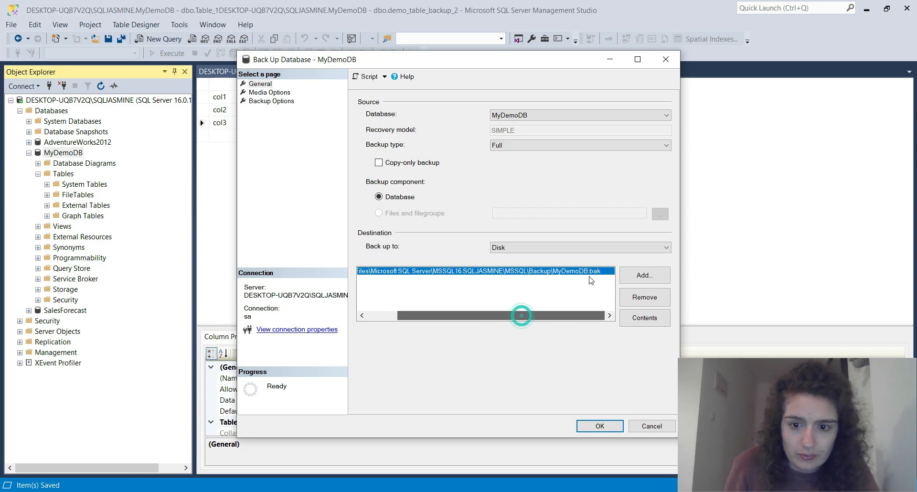
pyautogui.moveTo(461, 314); pyautogui.dragTo(429, 316)
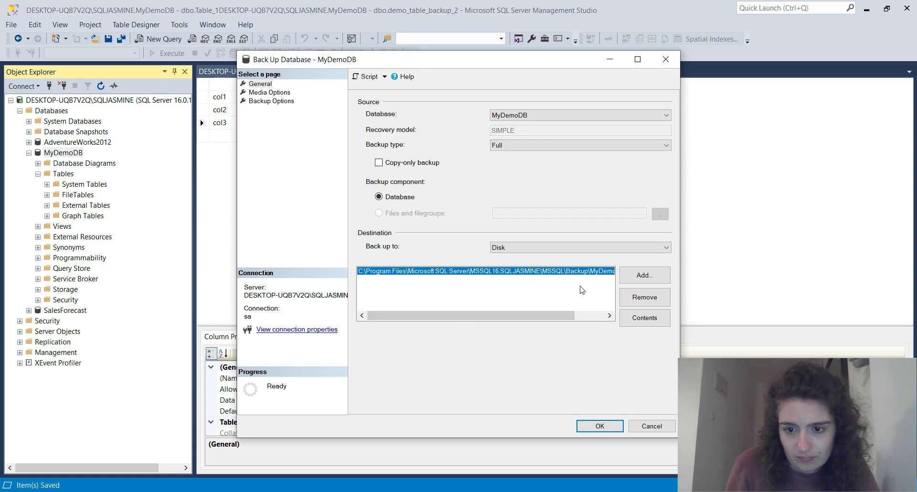
# Inspect the contents of the MyDemoDB.bak backup destination.
pyautogui.click(590, 271)
pyautogui.click(635, 318)
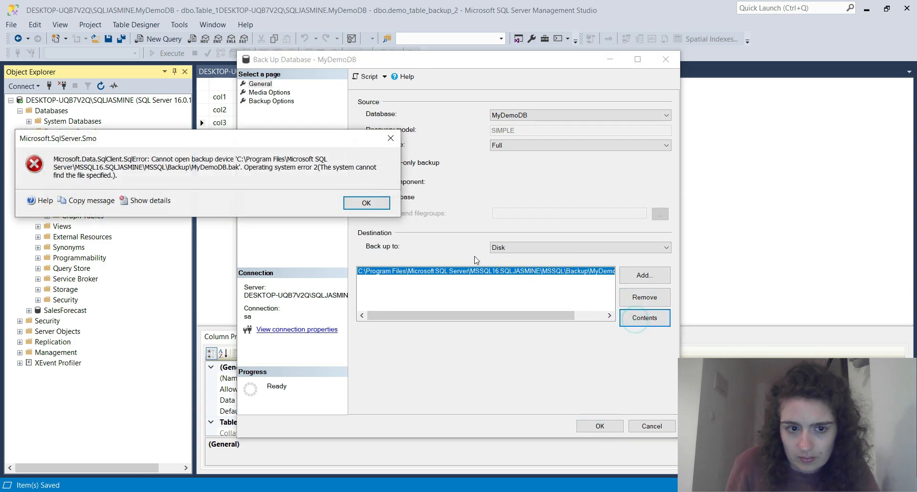
pyautogui.click(367, 205)
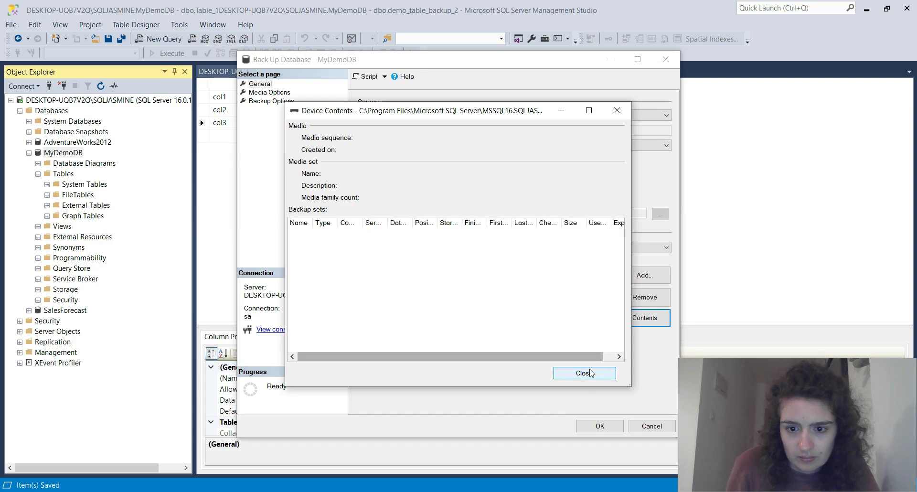
pyautogui.click(584, 371)
# Browse the server's Backup folder for existing backup files without adding another destination.
pyautogui.click(656, 276)
pyautogui.click(565, 250)
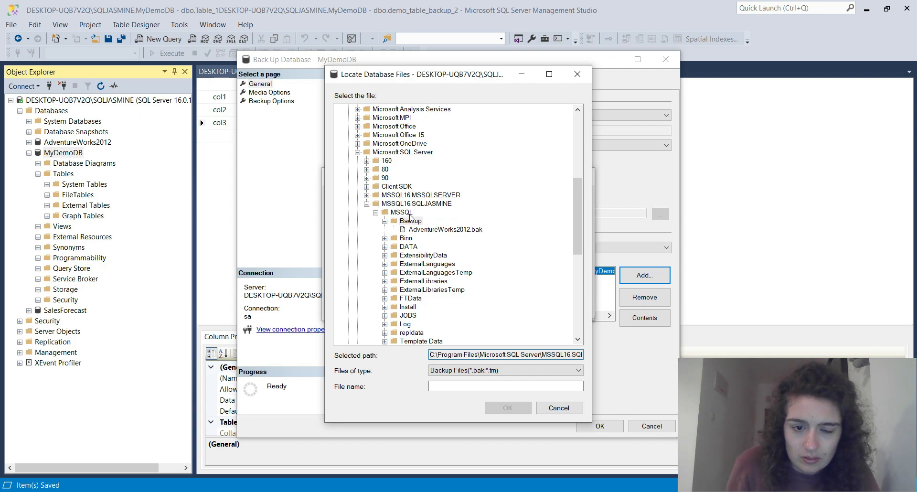
pyautogui.click(559, 407)
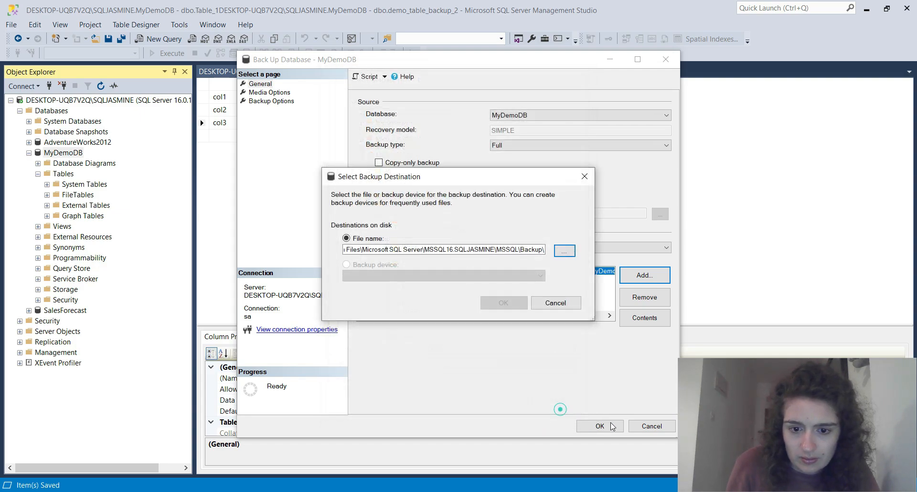
pyautogui.click(550, 301)
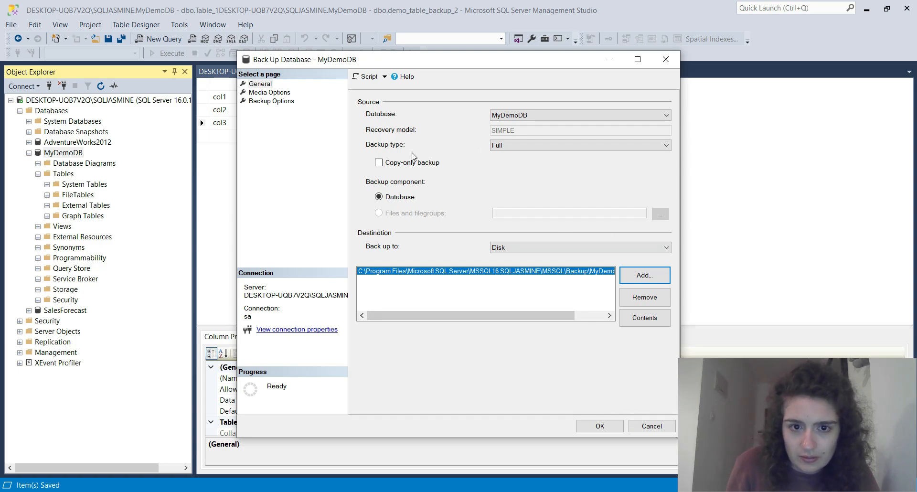
# Run a full backup of the MyDemoDB database to disk.
pyautogui.click(492, 145)
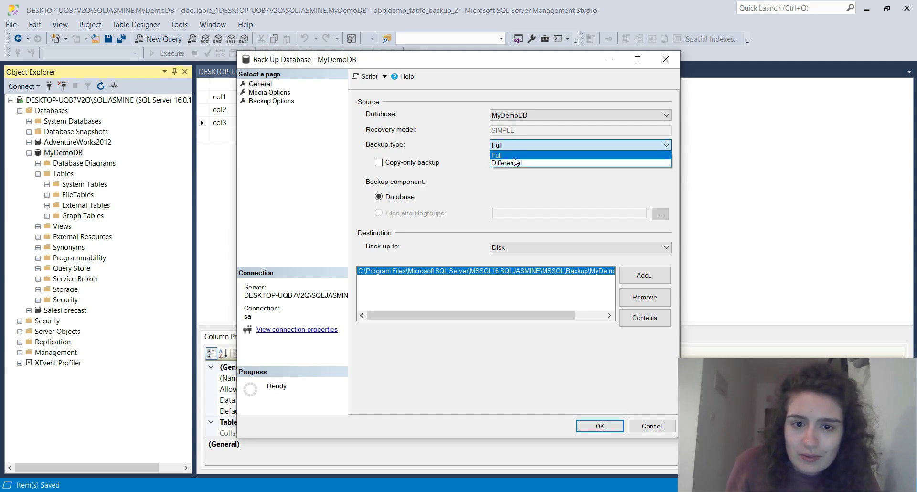
pyautogui.click(514, 156)
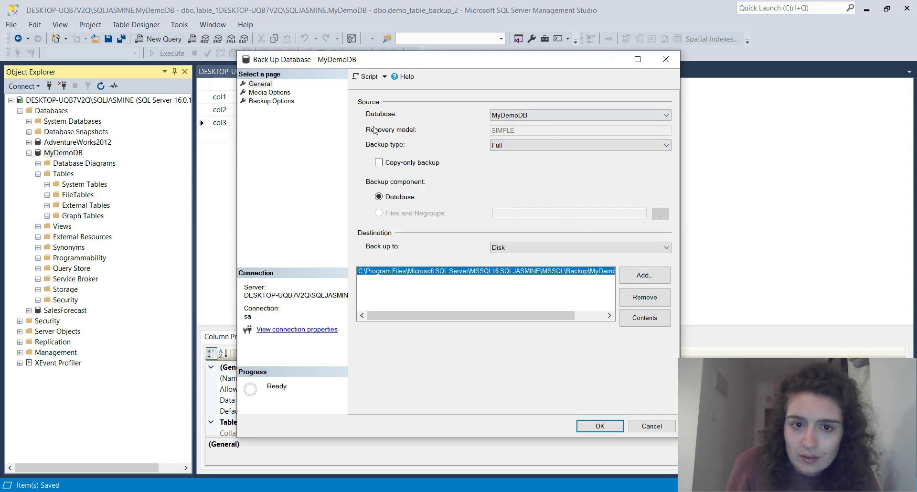
pyautogui.click(515, 117)
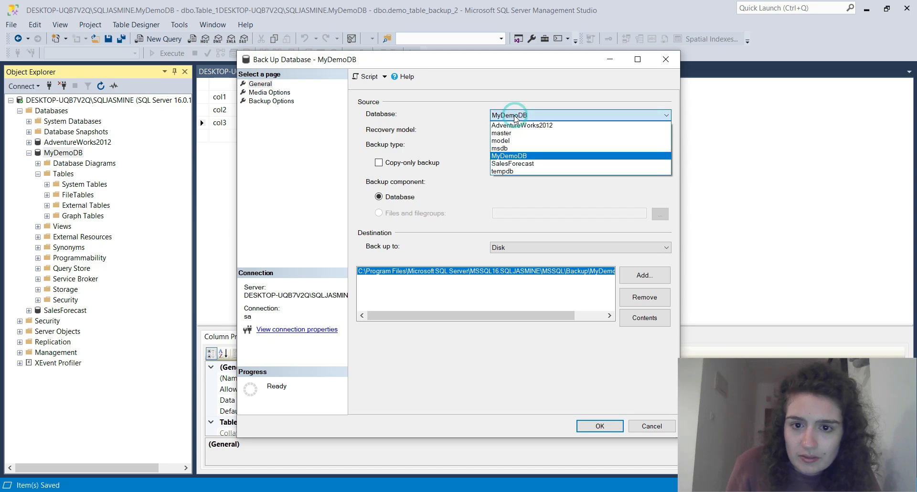
pyautogui.click(521, 115)
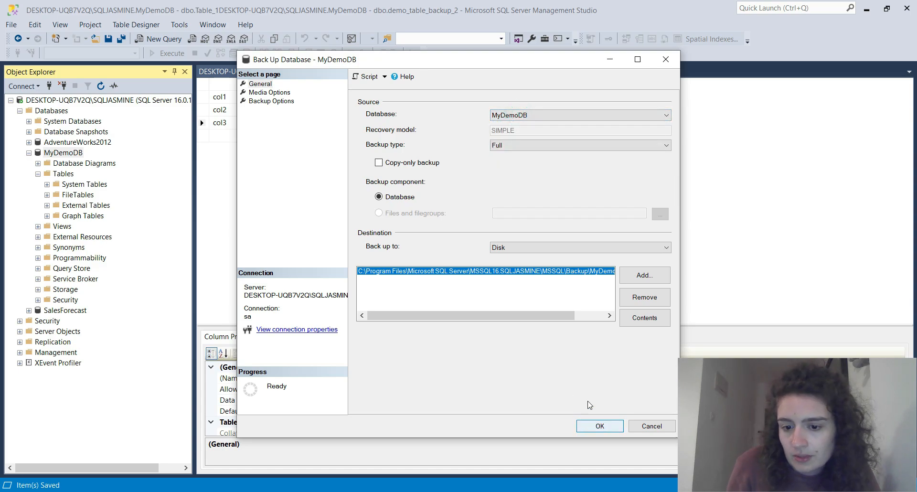
pyautogui.press('Tab')
pyautogui.click(611, 429)
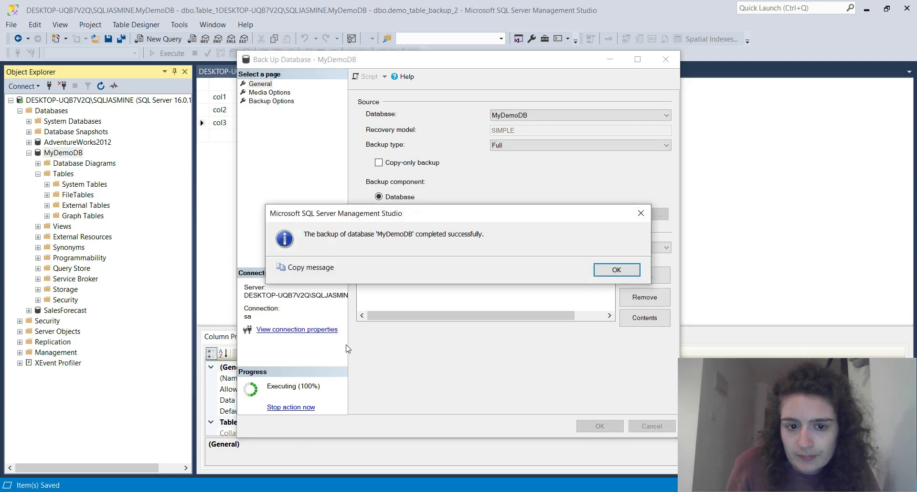
pyautogui.click(616, 270)
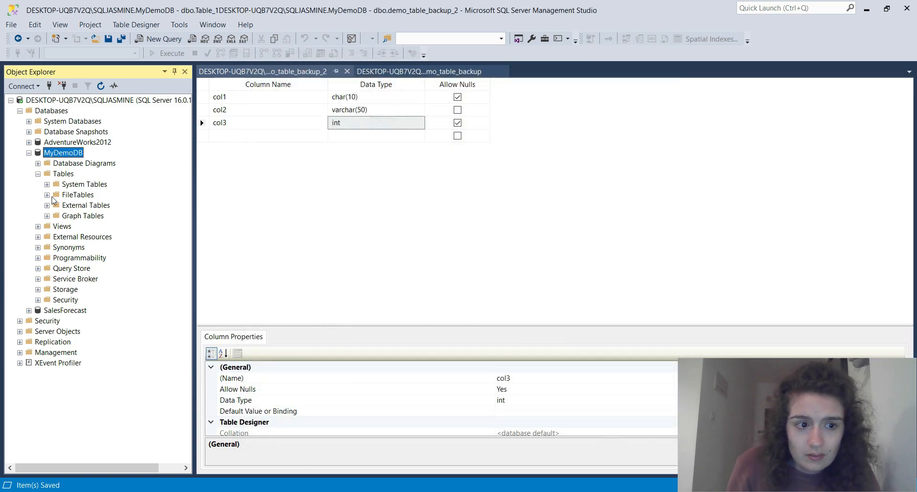
# Refresh the tables of MyDemoDB and delete the table dbo.demo_table_backup_2.
pyautogui.rightClick(53, 175)
pyautogui.click(84, 235)
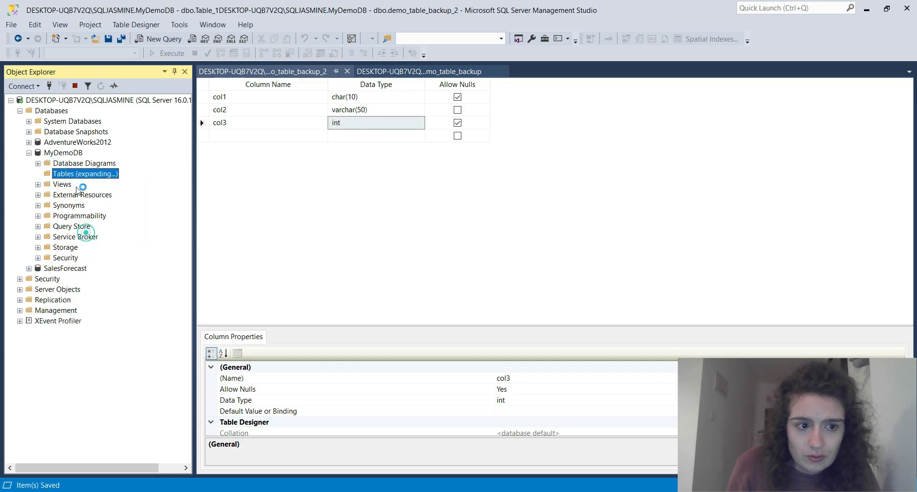
pyautogui.click(84, 227)
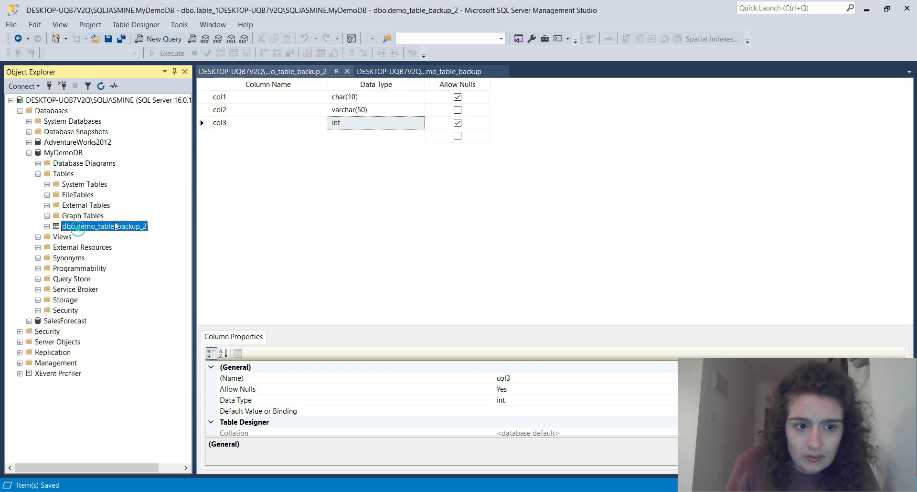
pyautogui.rightClick(69, 226)
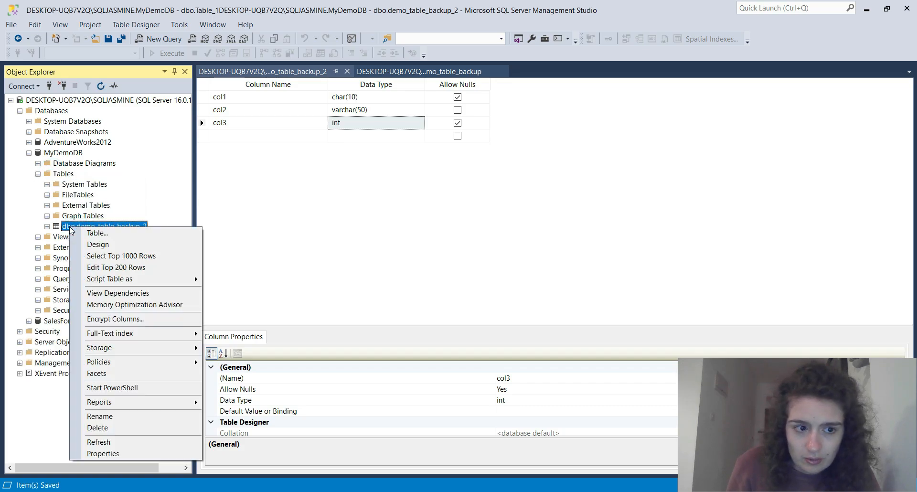
pyautogui.click(123, 428)
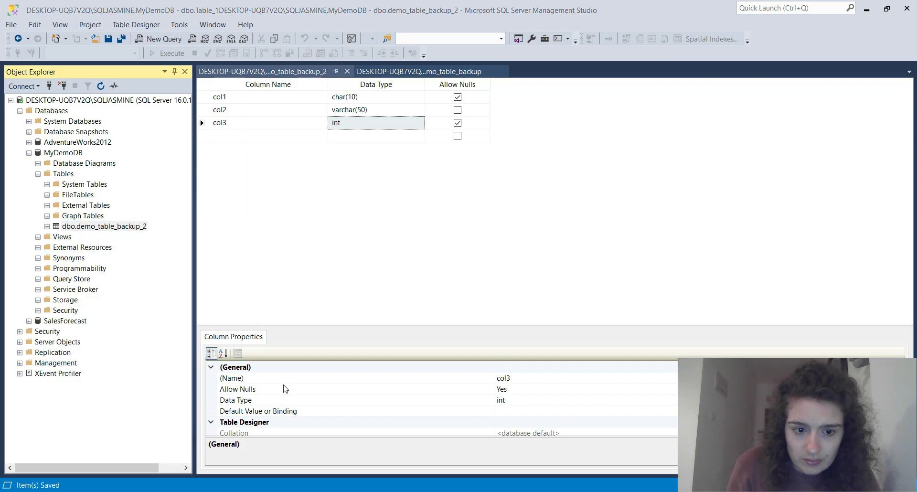
pyautogui.click(621, 426)
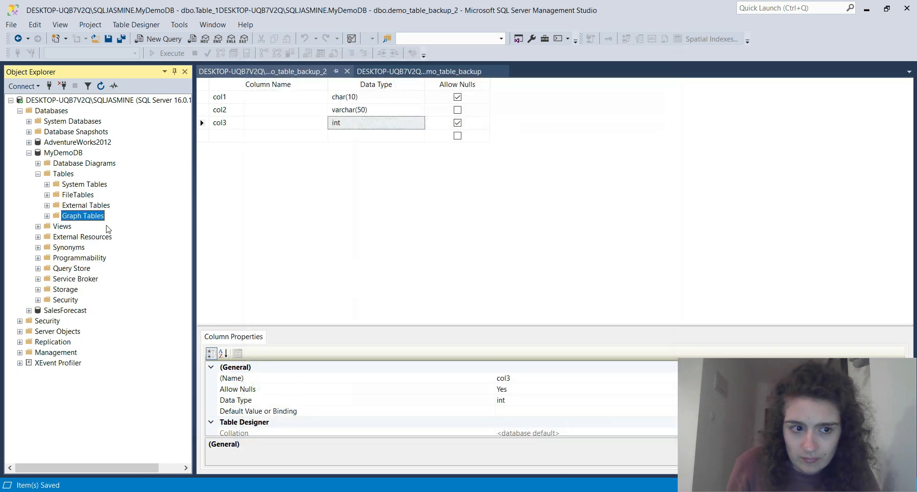
pyautogui.click(76, 153)
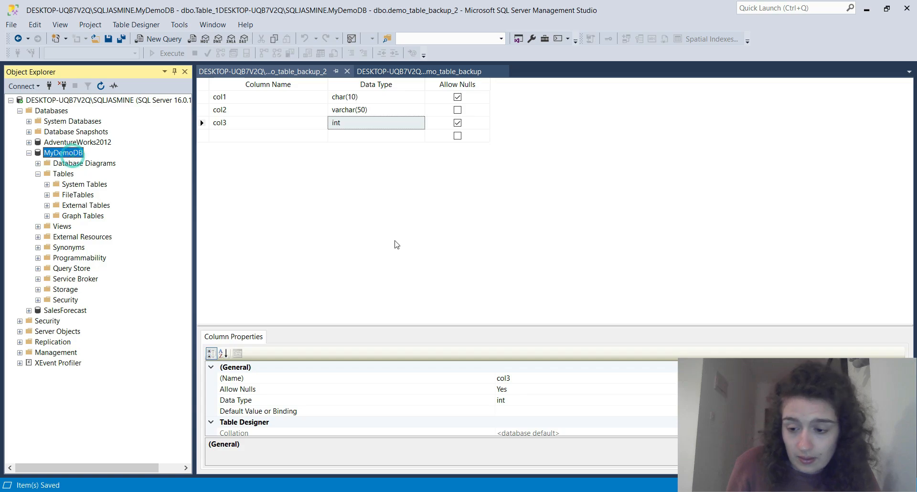
pyautogui.click(404, 72)
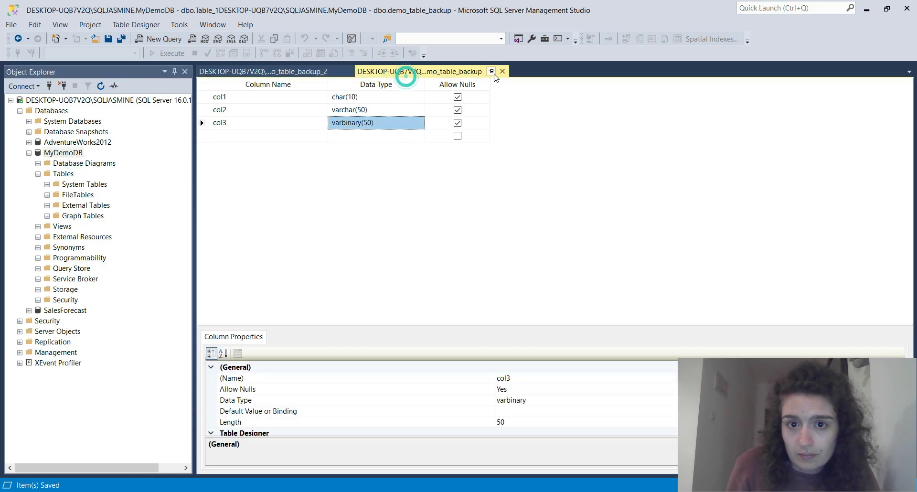
pyautogui.click(334, 72)
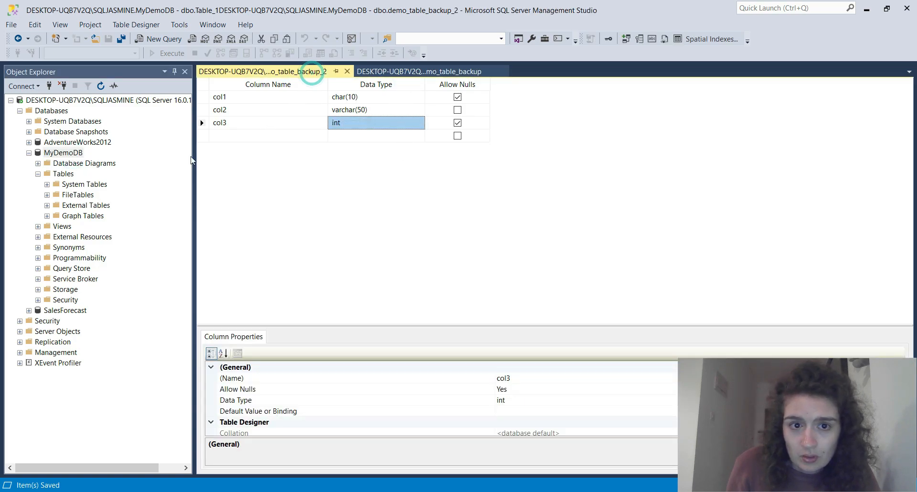
pyautogui.click(60, 153)
pyautogui.rightClick(60, 153)
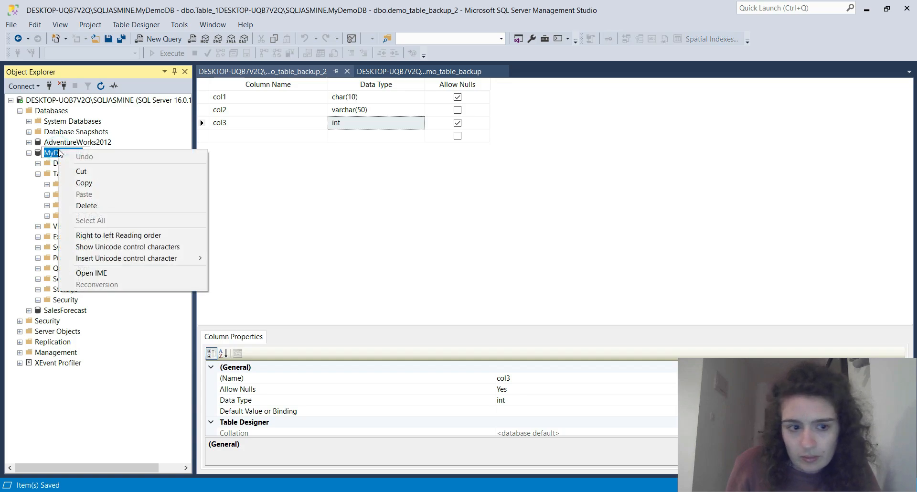
pyautogui.click(46, 152)
pyautogui.click(57, 164)
pyautogui.click(62, 175)
# Try to restore the MyDemoDB database from its last full database backup.
pyautogui.rightClick(74, 153)
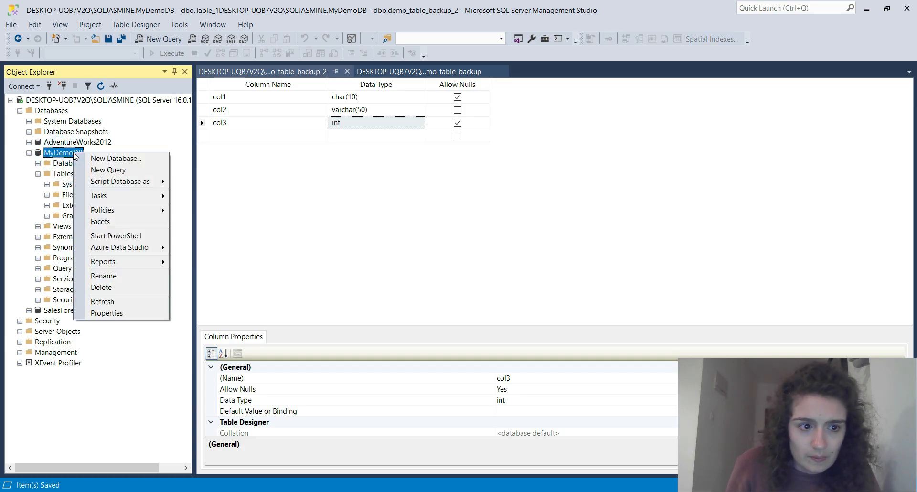
pyautogui.moveTo(102, 196)
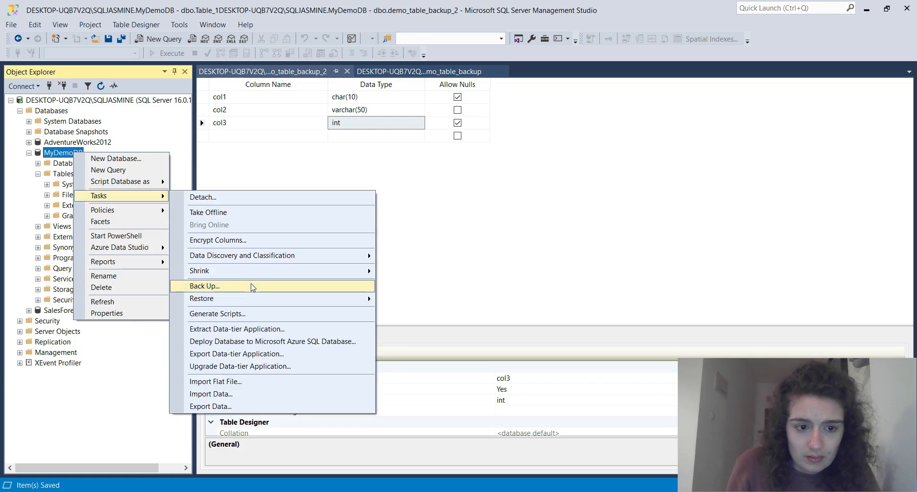
pyautogui.moveTo(251, 299)
pyautogui.click(455, 304)
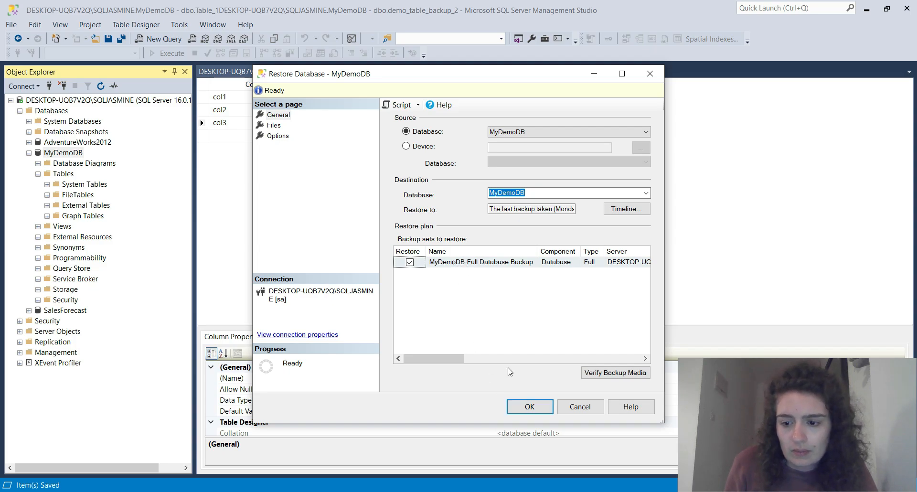
pyautogui.click(540, 405)
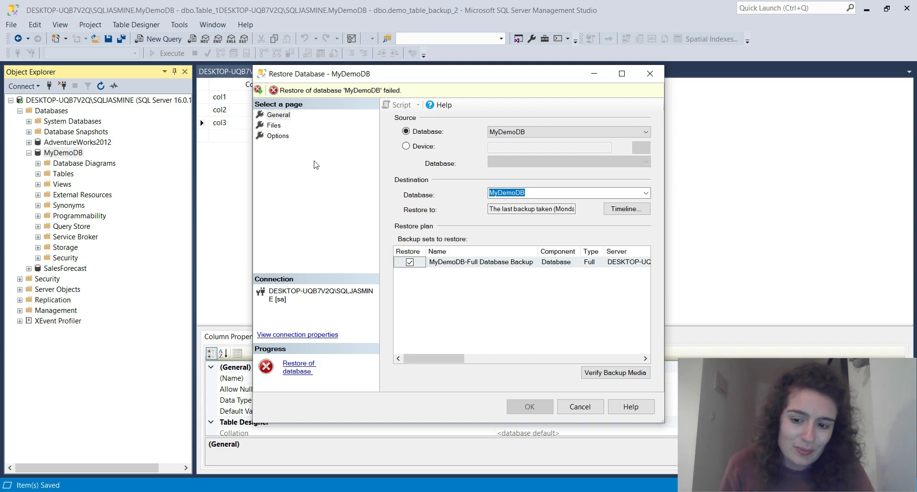
# Verify the backup media of the MyDemoDB-Full Database Backup set.
pyautogui.click(492, 266)
pyautogui.click(615, 372)
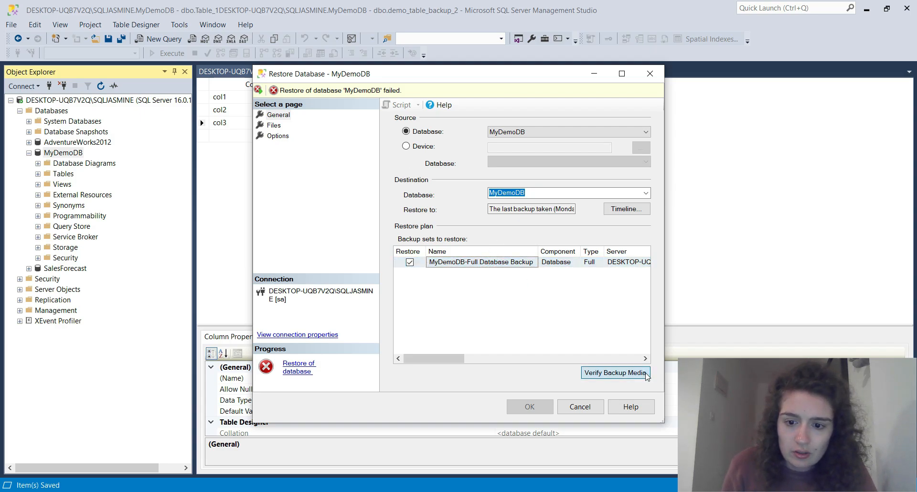
pyautogui.click(457, 265)
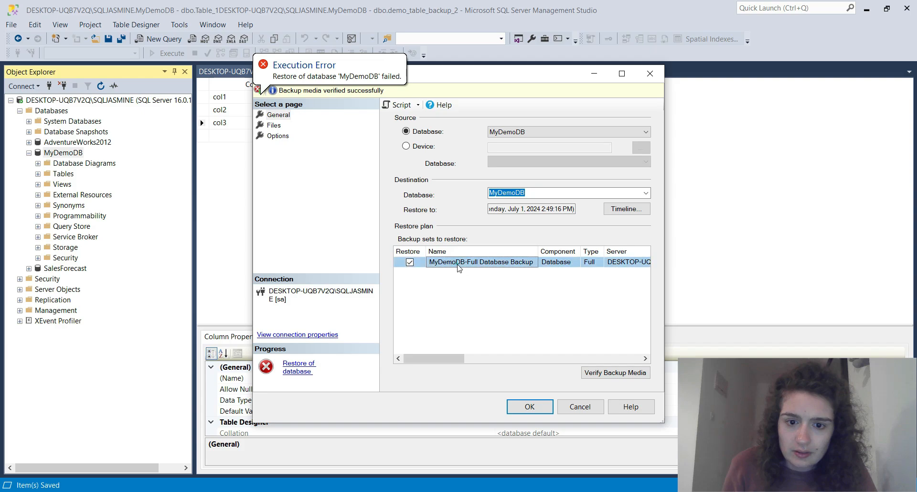
pyautogui.click(609, 373)
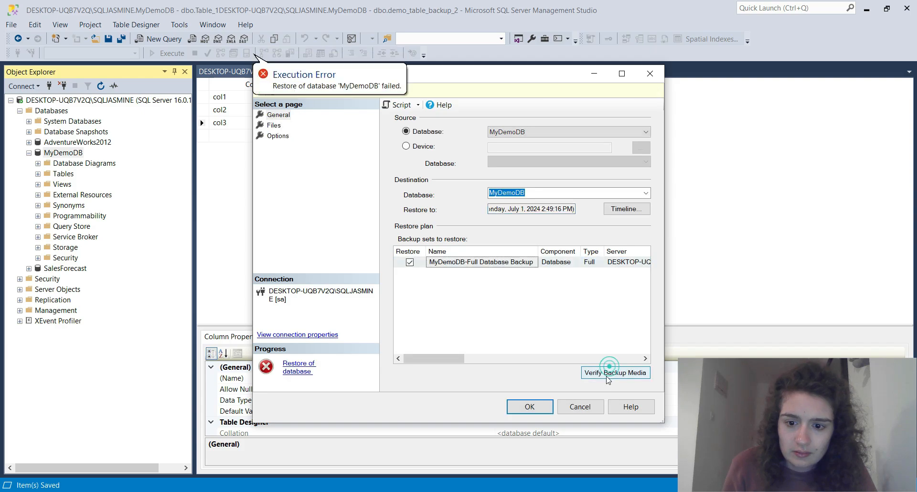
# Keep the last backup taken as the restore point in the backup timeline and try again to restore MyDemoDB.
pyautogui.click(608, 211)
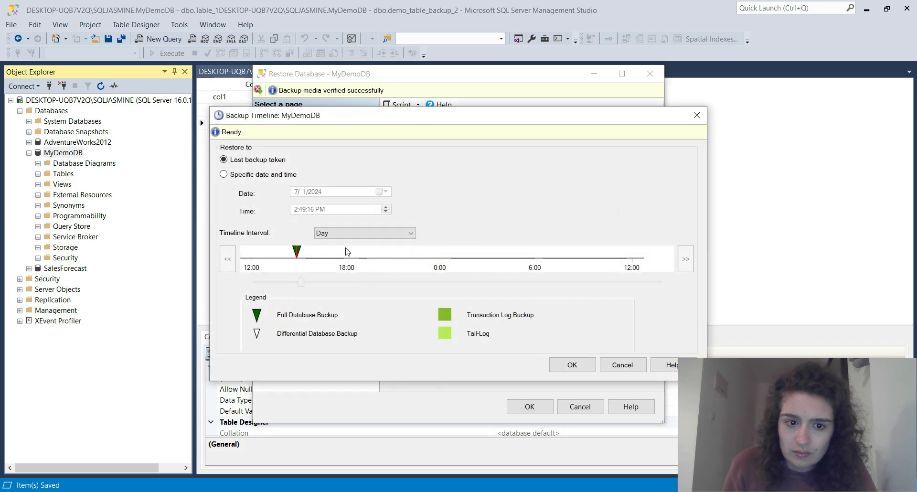
pyautogui.click(578, 359)
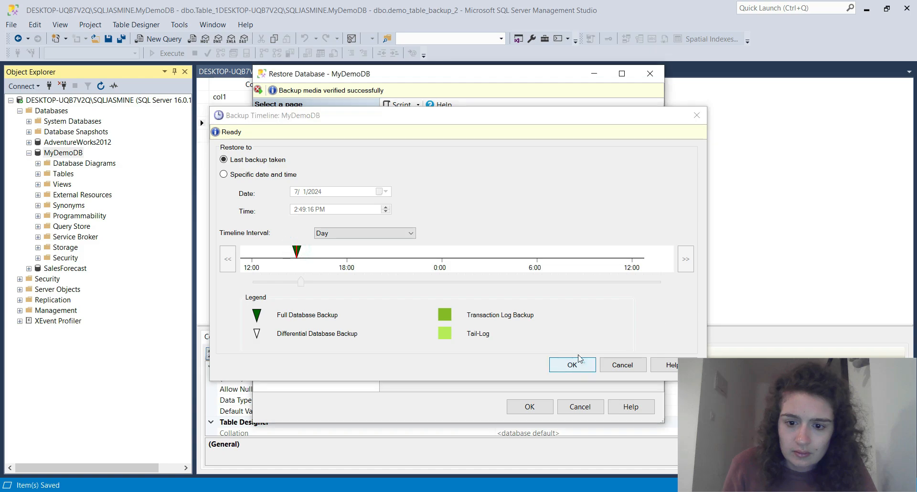
pyautogui.click(484, 266)
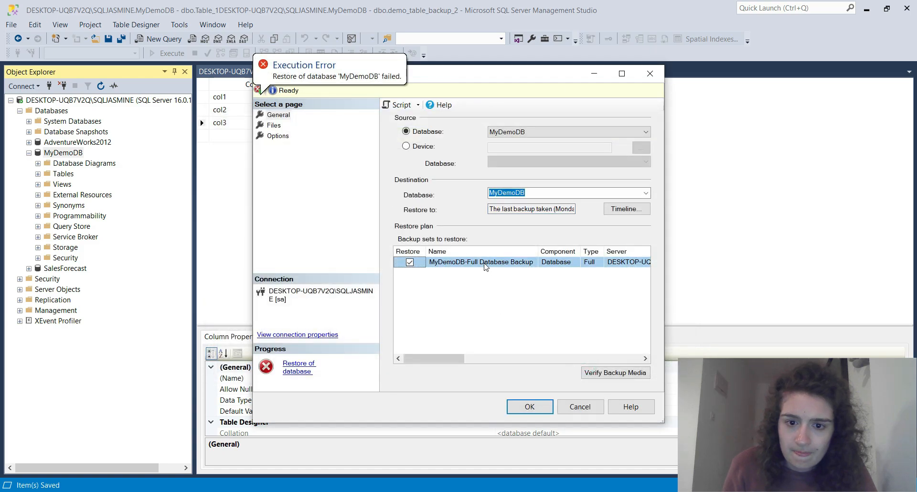
pyautogui.click(529, 406)
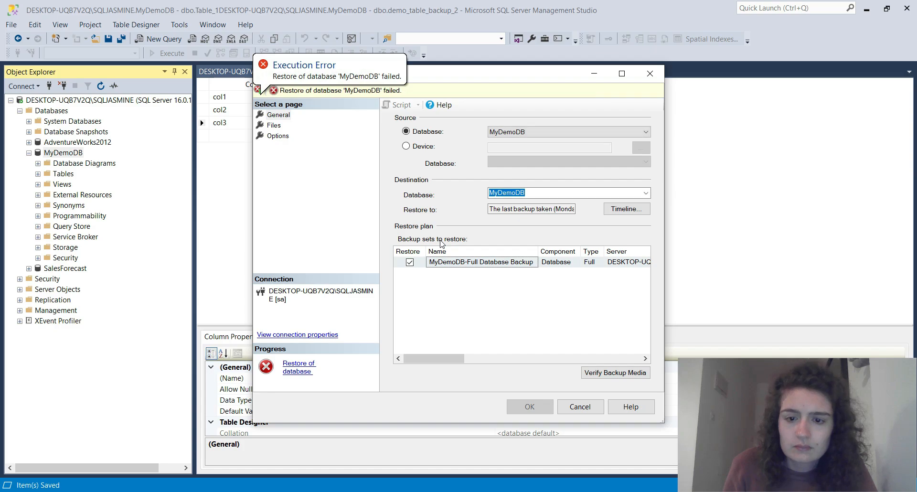
# Check the source database and restore point of the MyDemoDB restore, and verify the backup media again.
pyautogui.click(317, 167)
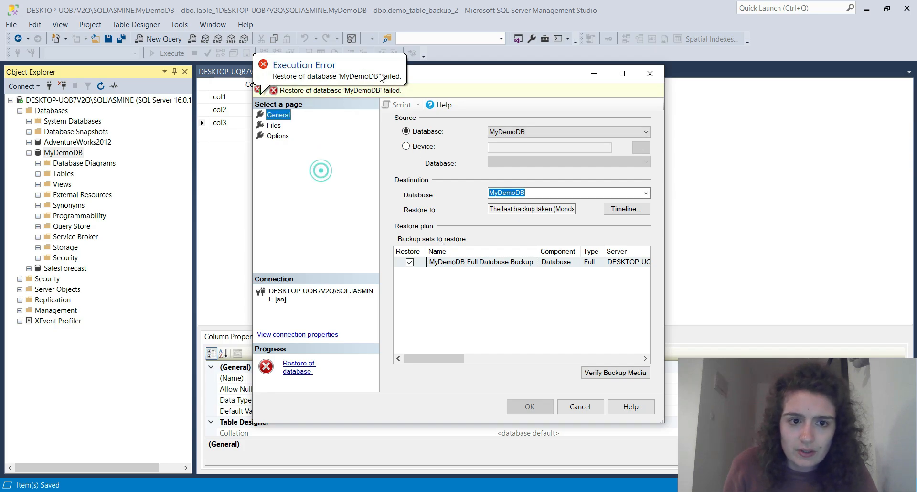
pyautogui.click(508, 132)
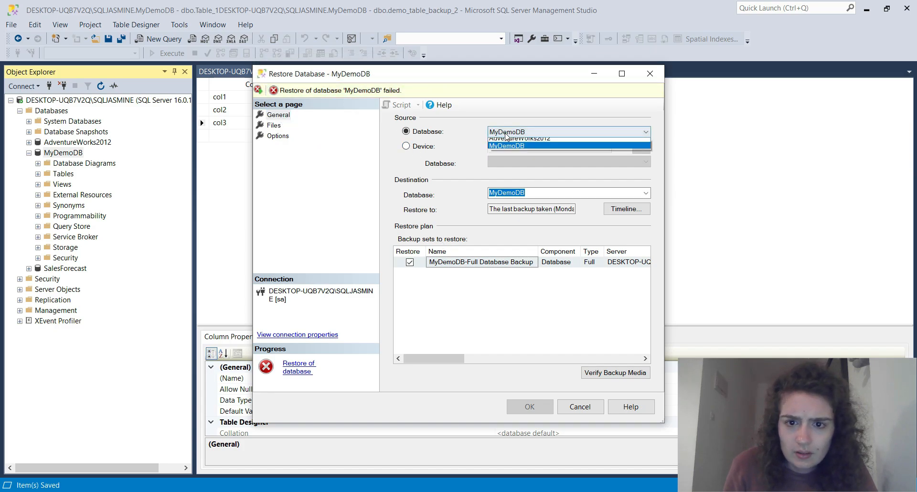
pyautogui.click(508, 131)
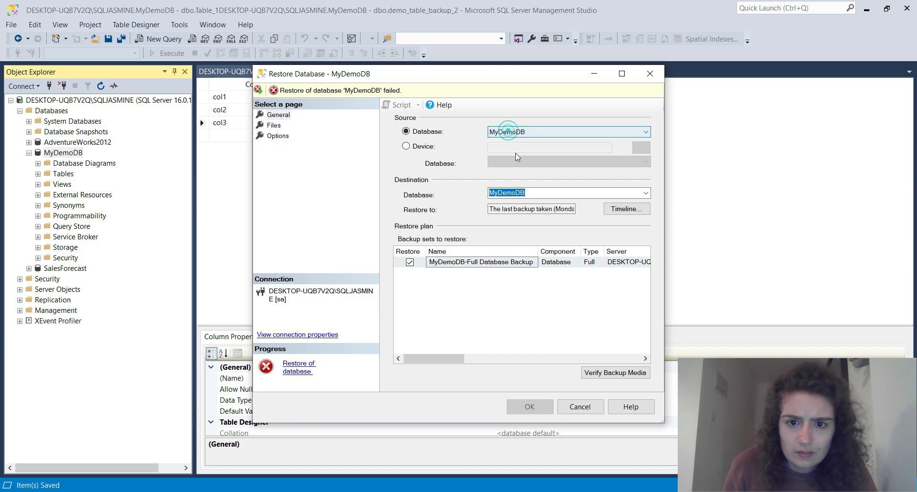
pyautogui.click(555, 208)
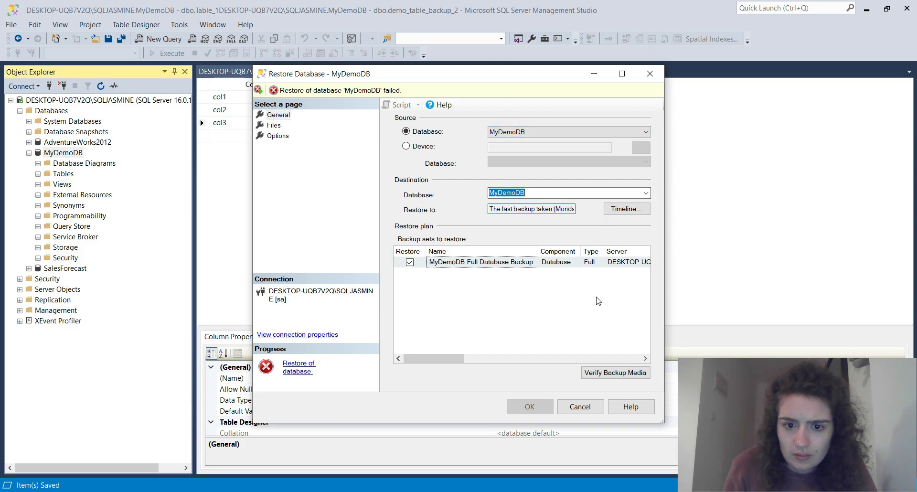
pyautogui.click(599, 373)
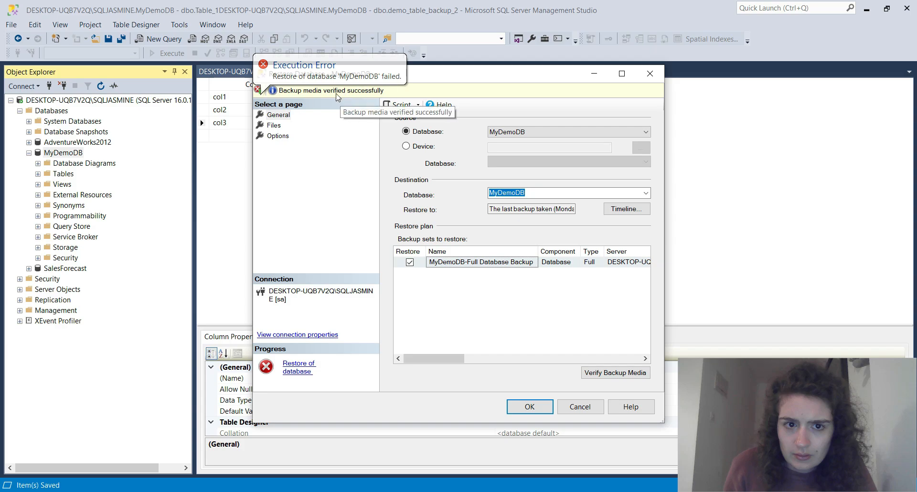
# Examine the server connection properties, including the connection and server environment entries, and cancel the restore of MyDemoDB.
pyautogui.click(333, 334)
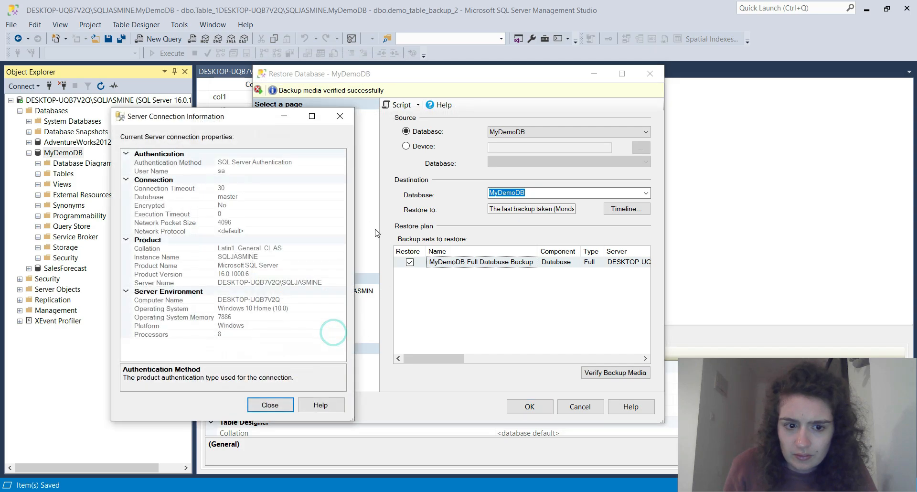
pyautogui.click(222, 205)
pyautogui.click(229, 187)
pyautogui.click(243, 293)
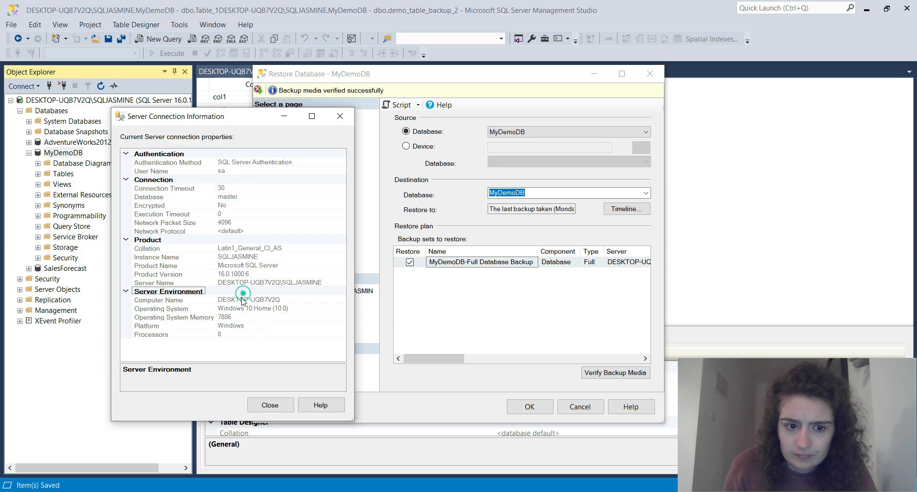
pyautogui.click(243, 300)
pyautogui.click(270, 405)
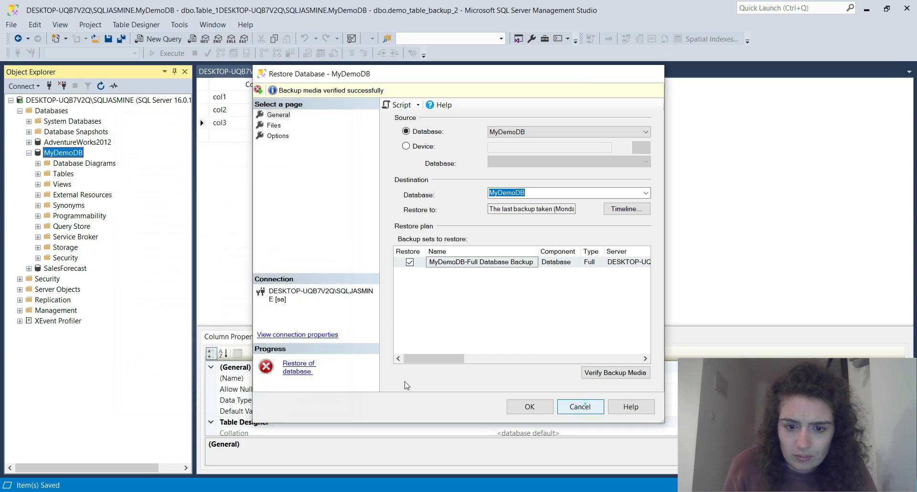
pyautogui.click(562, 410)
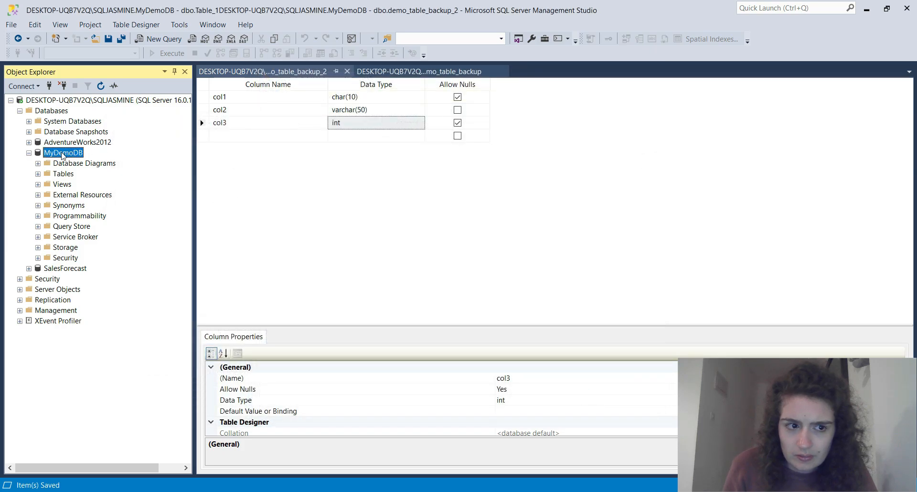
# Review the general properties of the MyDemoDB database and expand its Tables folder.
pyautogui.rightClick(62, 155)
pyautogui.click(121, 309)
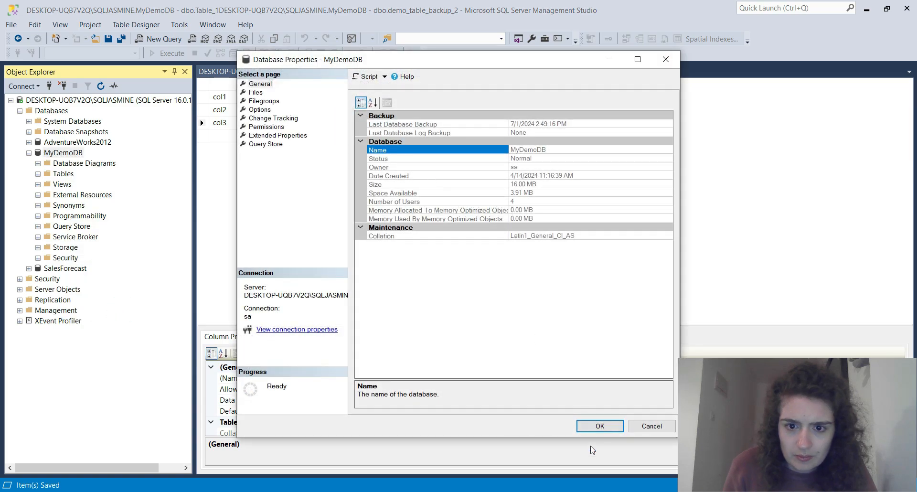
pyautogui.click(640, 426)
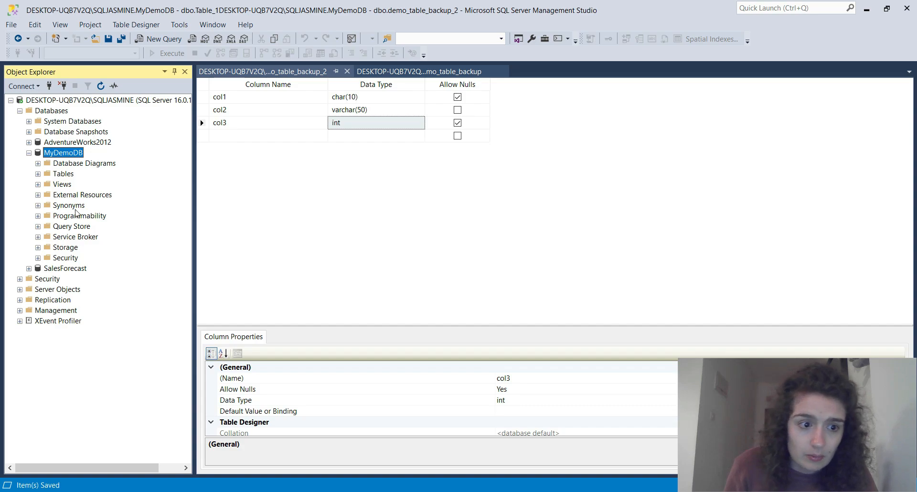
pyautogui.click(37, 174)
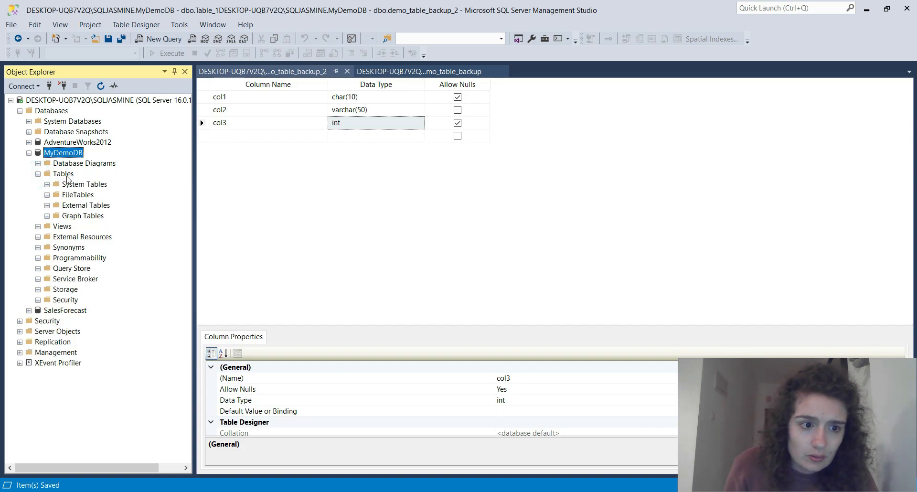
pyautogui.click(68, 176)
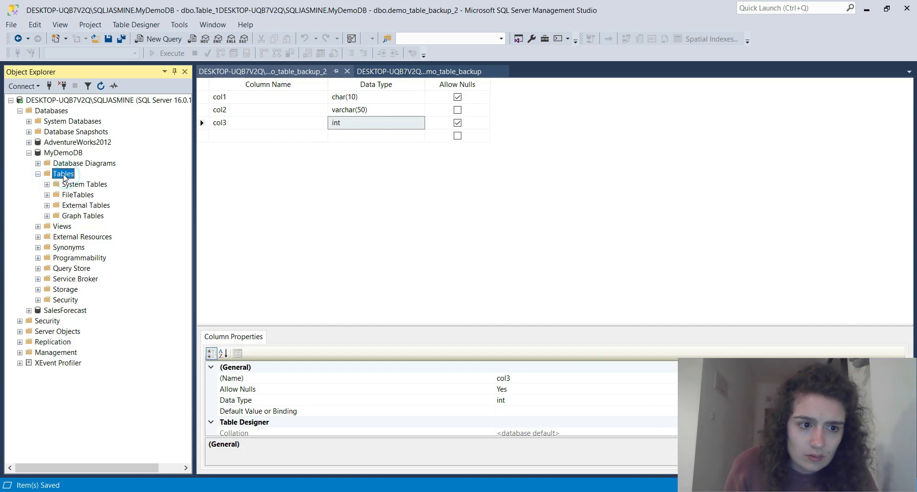
pyautogui.rightClick(63, 175)
# Run a differential backup of the MyDemoDB database to disk.
pyautogui.click(63, 153)
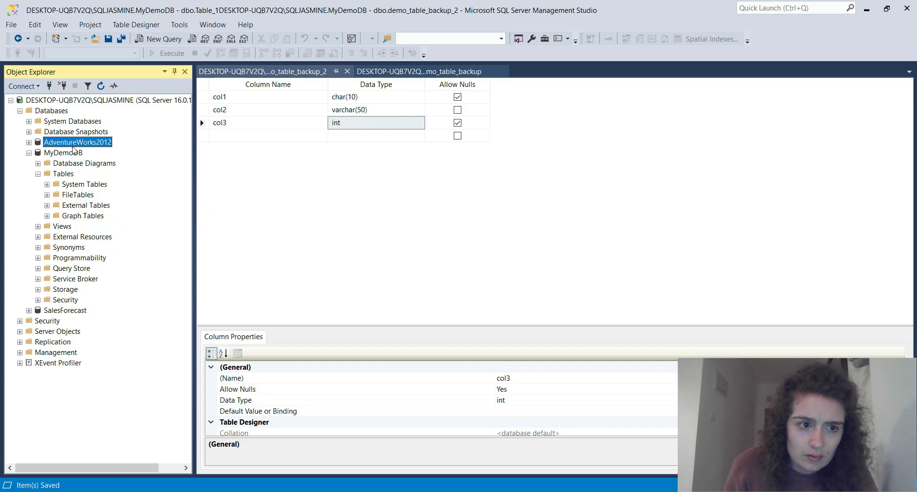
pyautogui.rightClick(66, 153)
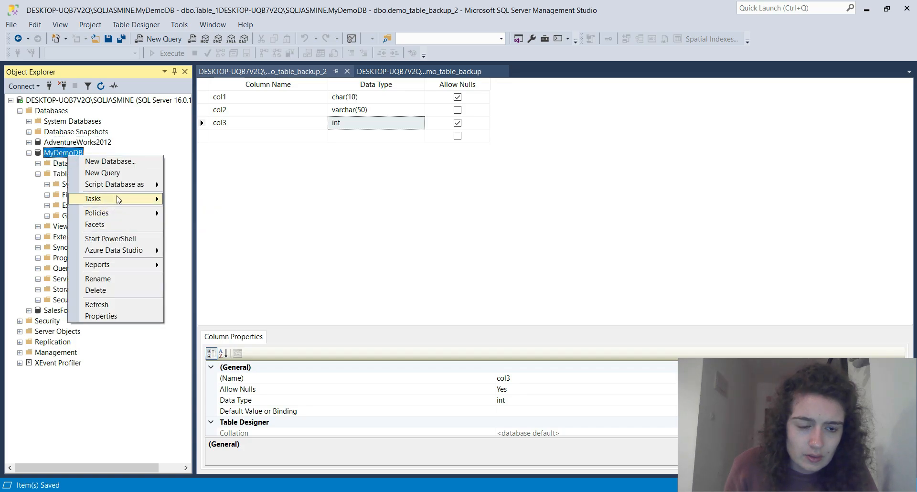
pyautogui.moveTo(114, 199)
pyautogui.click(214, 289)
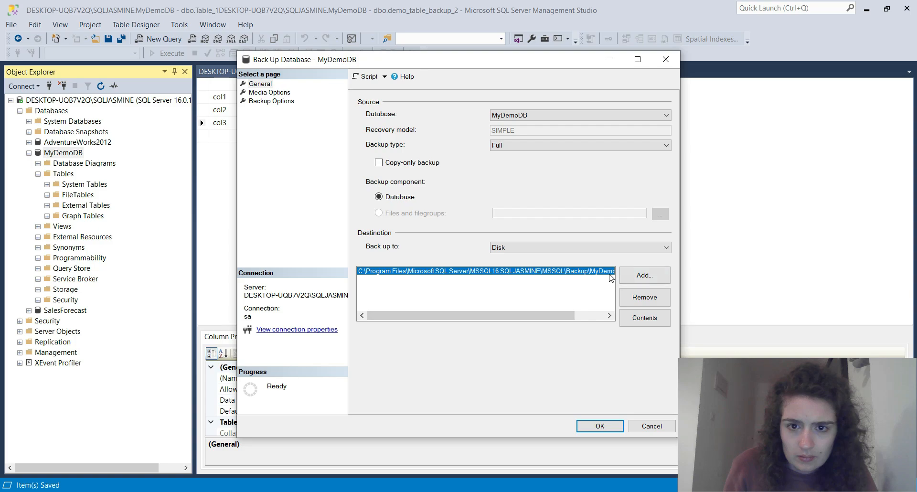
pyautogui.click(519, 144)
pyautogui.click(505, 160)
pyautogui.click(588, 432)
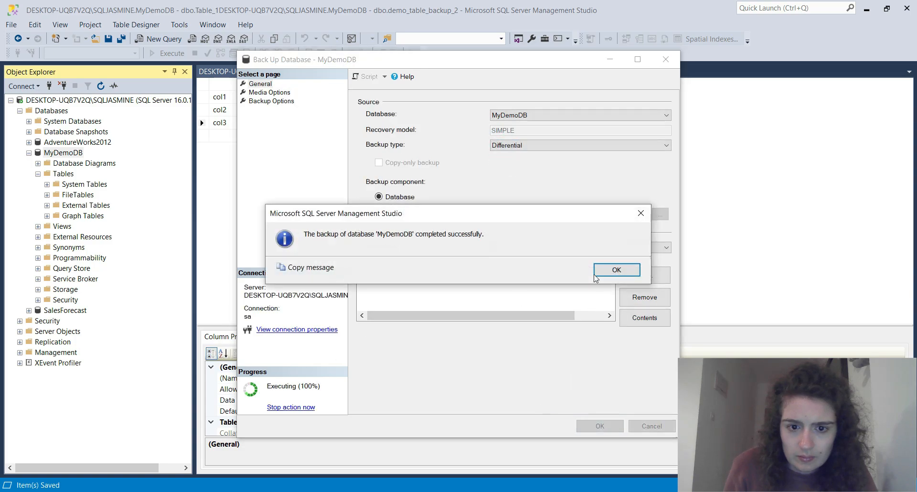
pyautogui.click(616, 270)
pyautogui.click(84, 183)
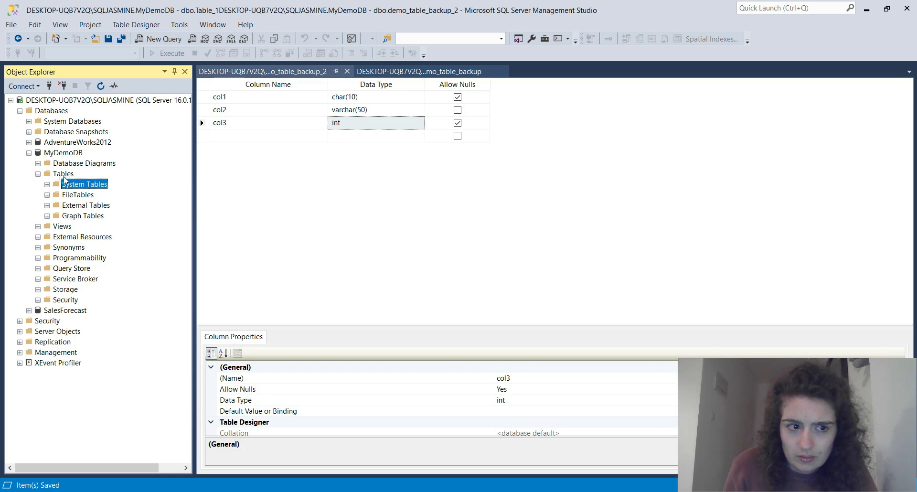
pyautogui.rightClick(64, 173)
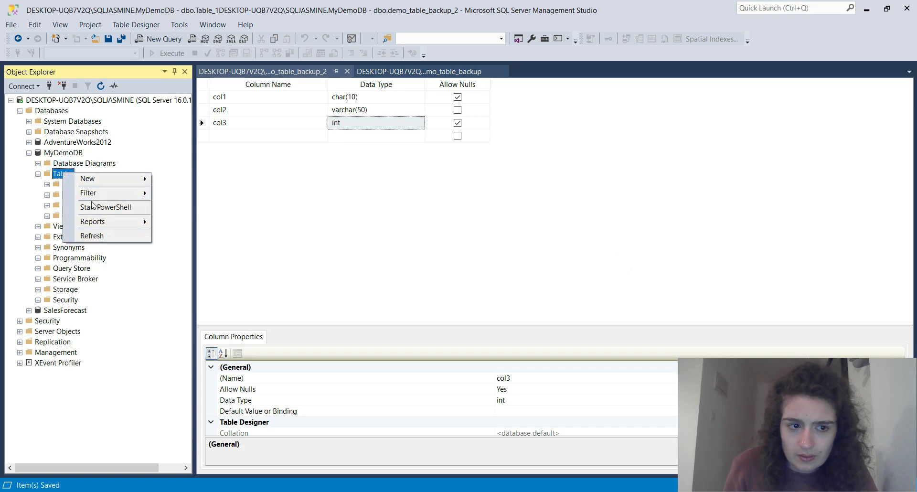
pyautogui.click(59, 177)
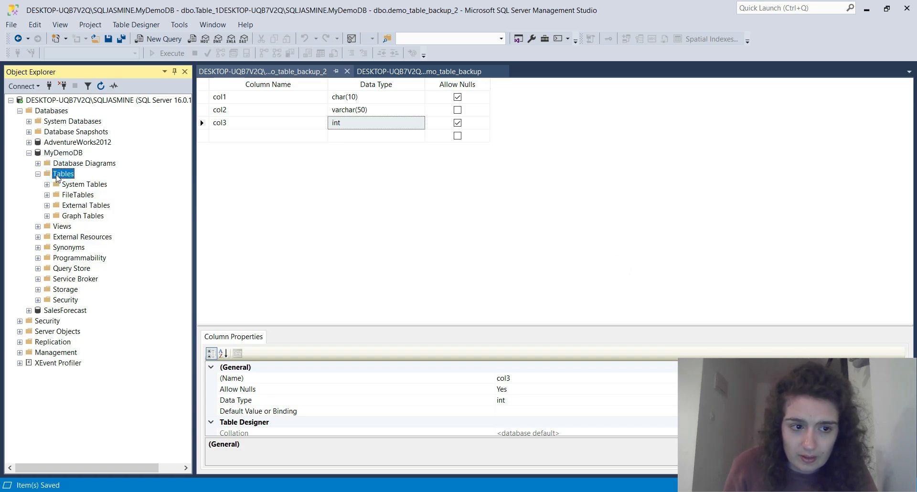
pyautogui.rightClick(58, 176)
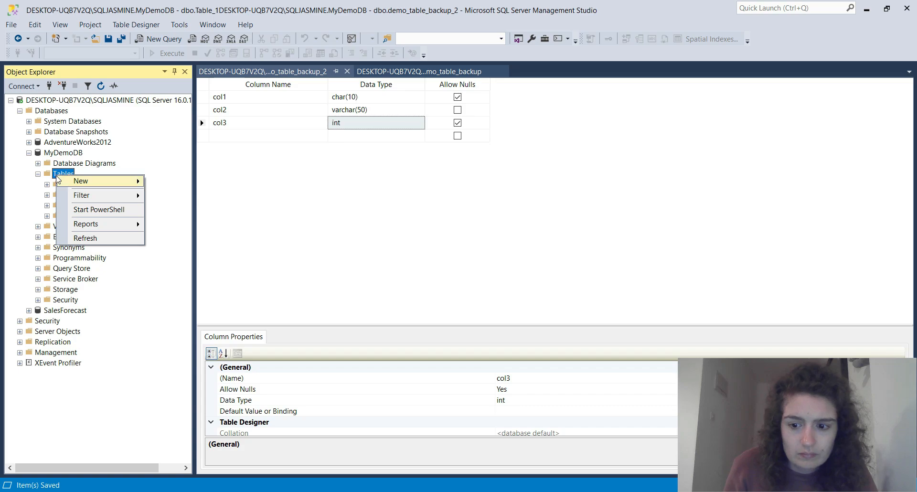
pyautogui.click(58, 176)
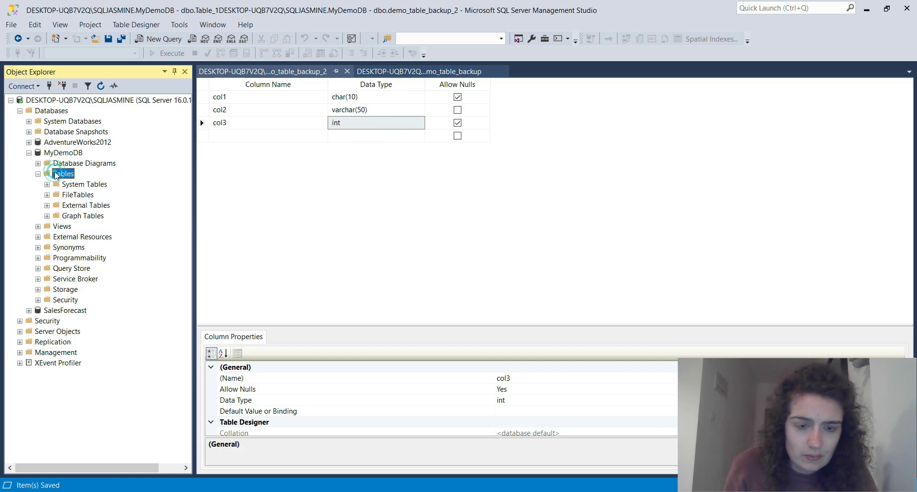
pyautogui.rightClick(60, 178)
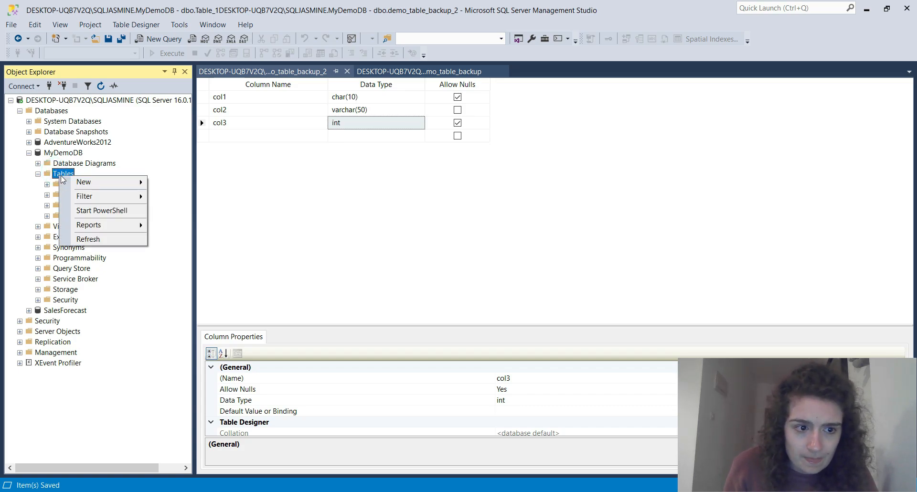
pyautogui.click(52, 158)
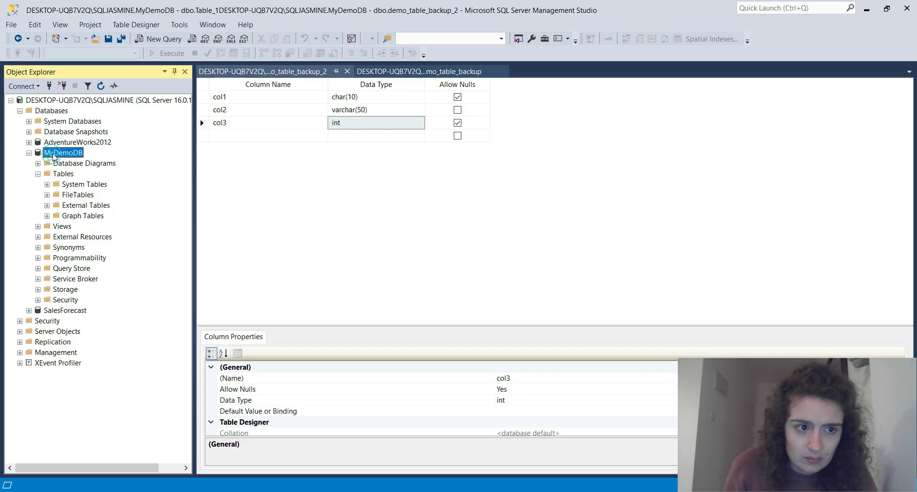
pyautogui.rightClick(60, 170)
# Start a database restore of MyDemoDB and include both the full and the differential backup sets.
pyautogui.click(60, 153)
pyautogui.rightClick(58, 153)
pyautogui.moveTo(119, 197)
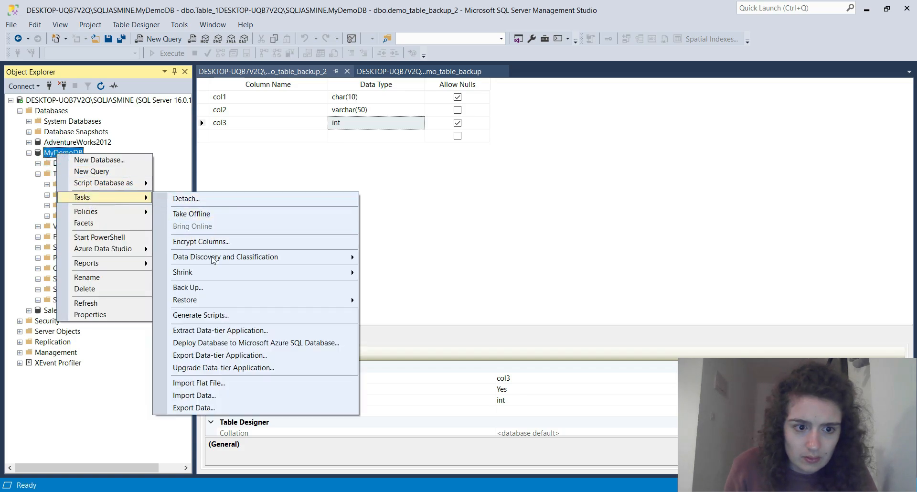
pyautogui.moveTo(214, 299)
pyautogui.click(404, 301)
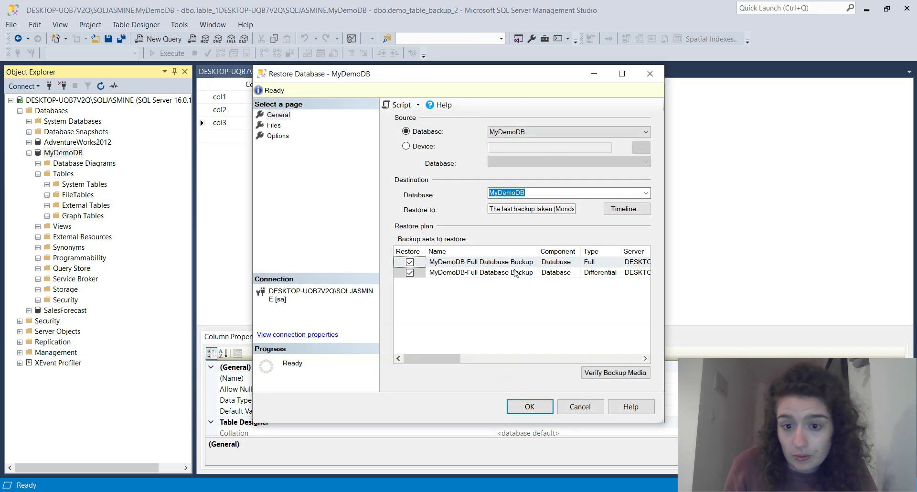
pyautogui.click(409, 262)
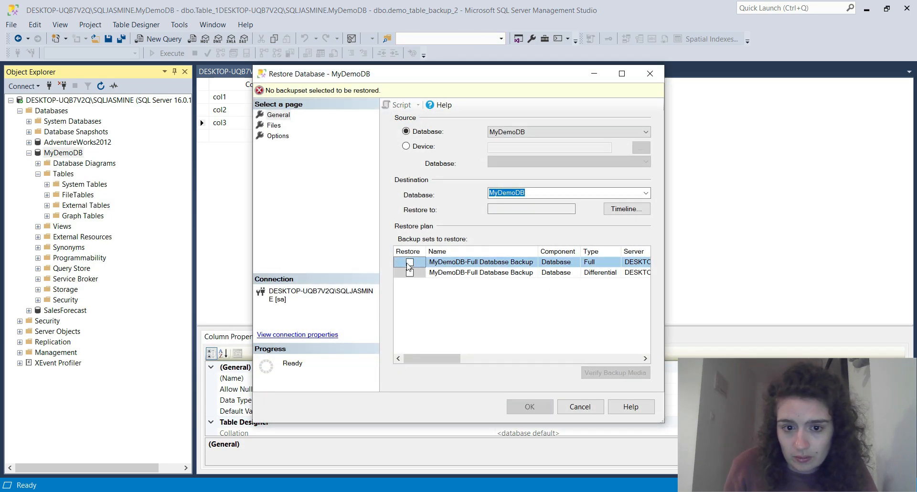
pyautogui.click(410, 262)
pyautogui.click(409, 272)
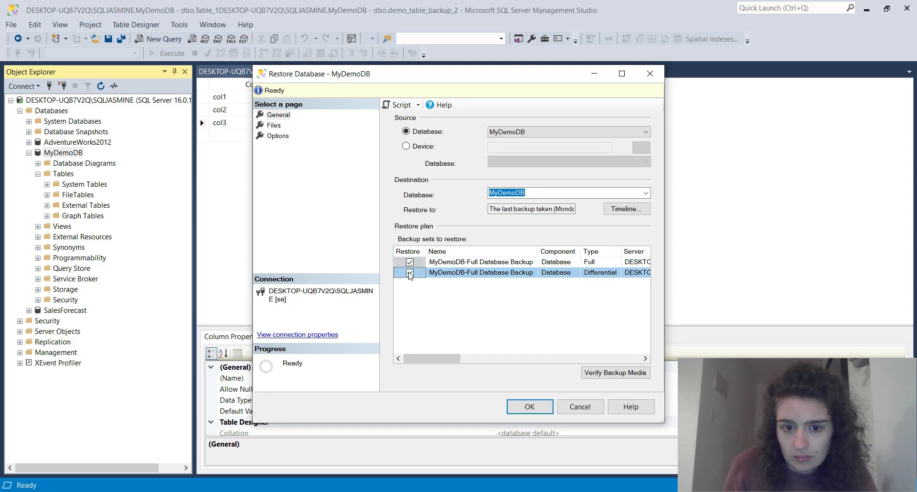
pyautogui.click(409, 262)
pyautogui.click(409, 272)
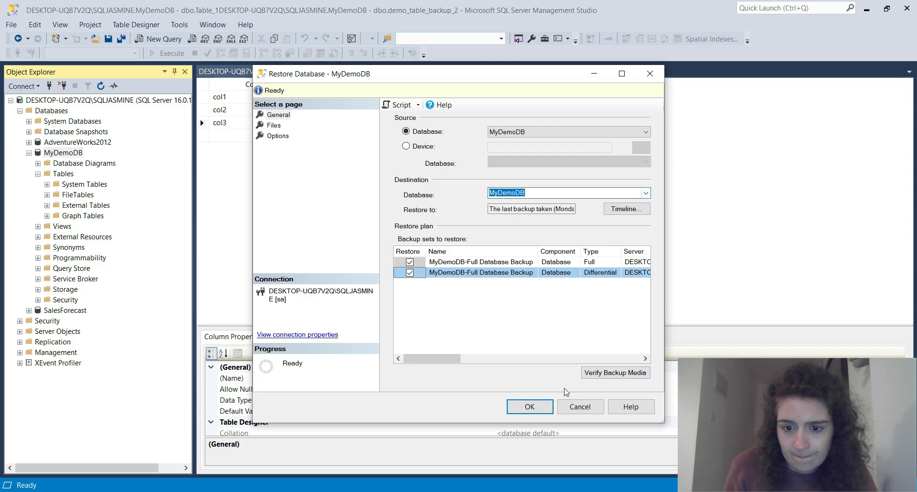
# Verify the backup media of both selected sets and try to restore MyDemoDB from them.
pyautogui.click(592, 373)
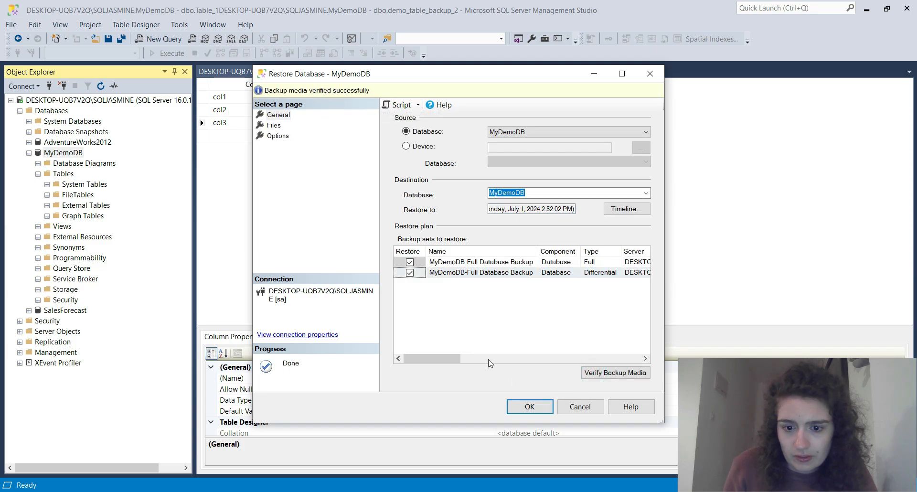
pyautogui.click(530, 405)
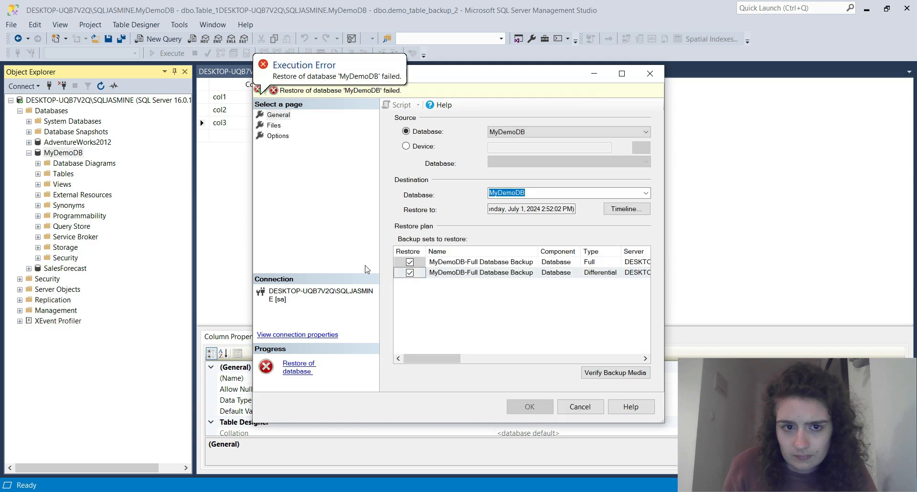
# Close the MyDemoDB restore, start a full database backup to disk and browse for an additional destination file.
pyautogui.click(580, 406)
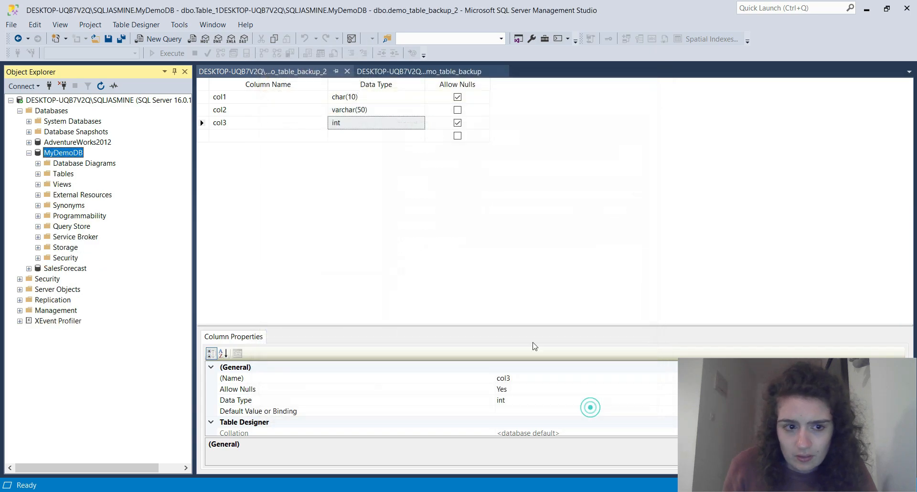
pyautogui.rightClick(59, 153)
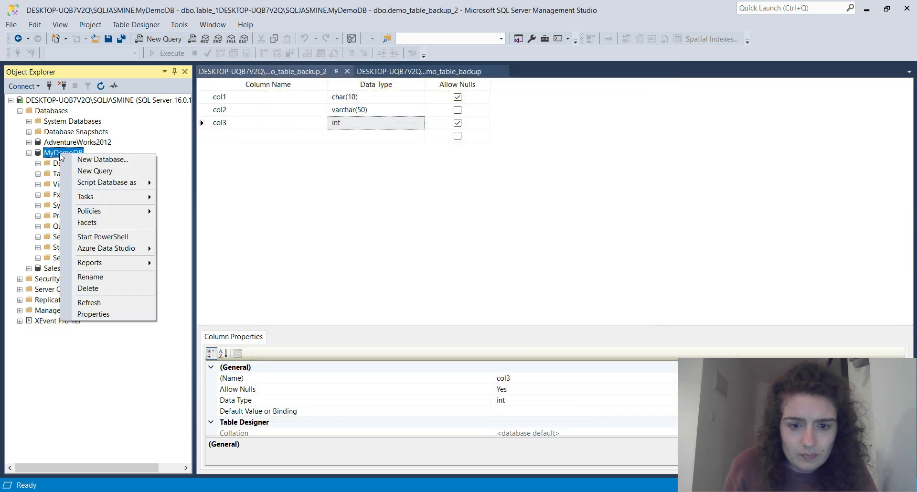
pyautogui.moveTo(111, 197)
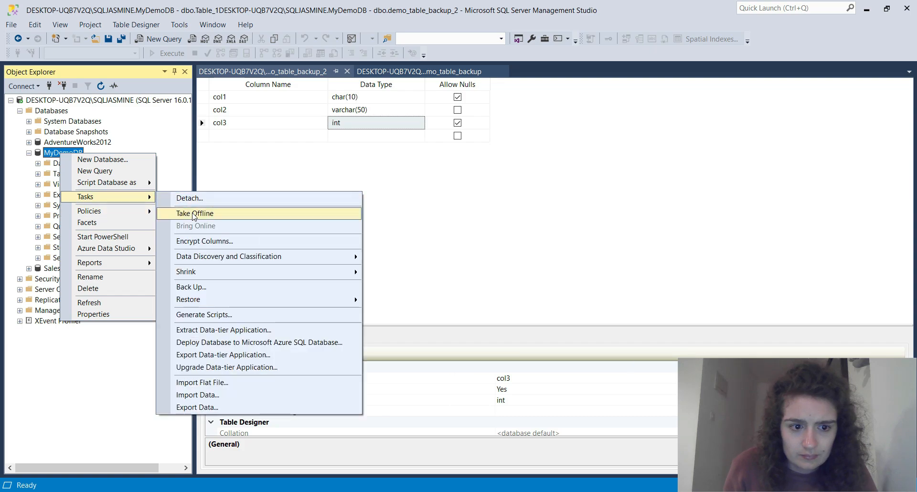
pyautogui.click(214, 285)
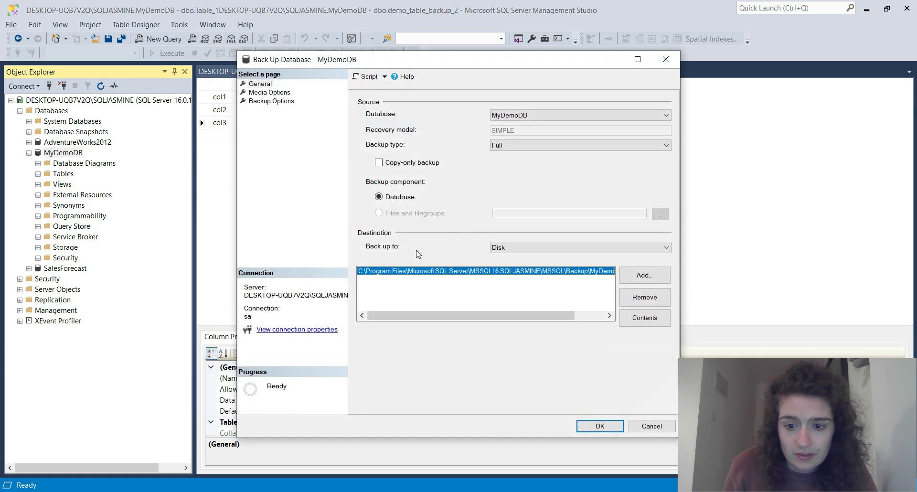
pyautogui.click(640, 276)
pyautogui.click(562, 258)
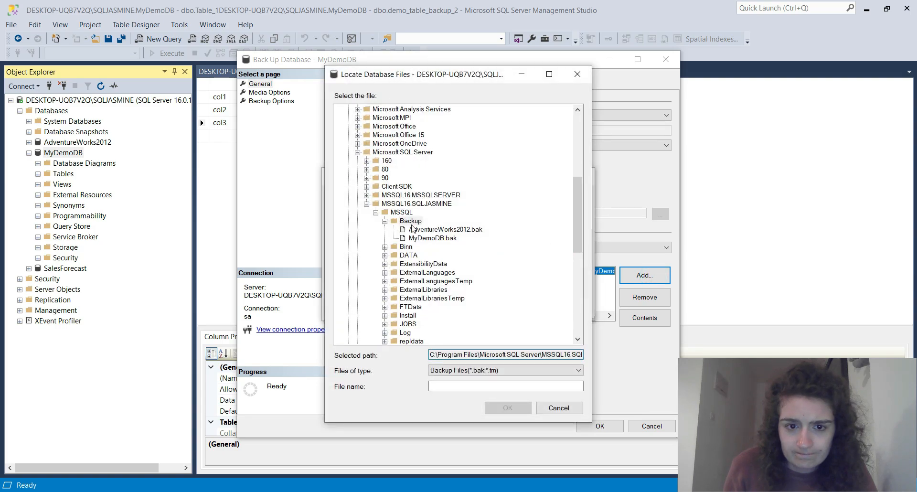
# Examine the Microsoft SQL Server folder tree and the backup files in the MSSQL16.SQLJASMINE instance's Backup folder.
pyautogui.scroll(5, 410, 226)
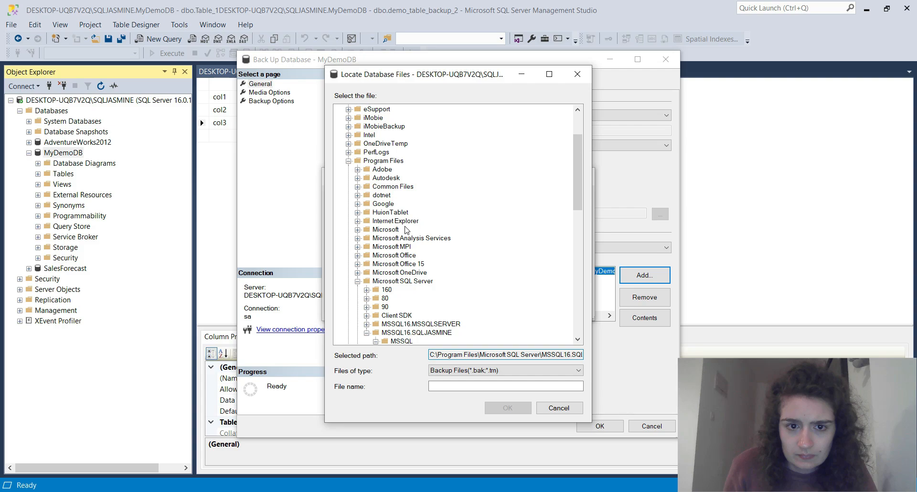
pyautogui.scroll(3, 407, 229)
pyautogui.scroll(-15, 407, 229)
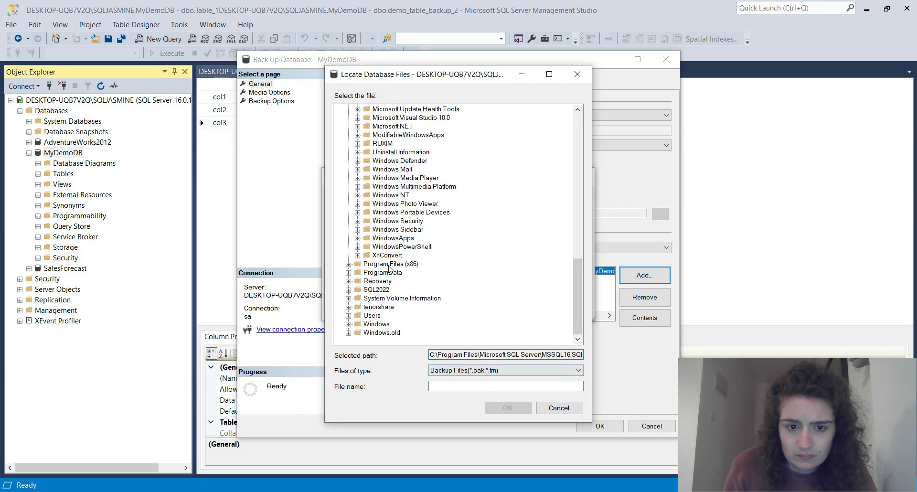
pyautogui.scroll(6, 389, 268)
pyautogui.scroll(4, 389, 269)
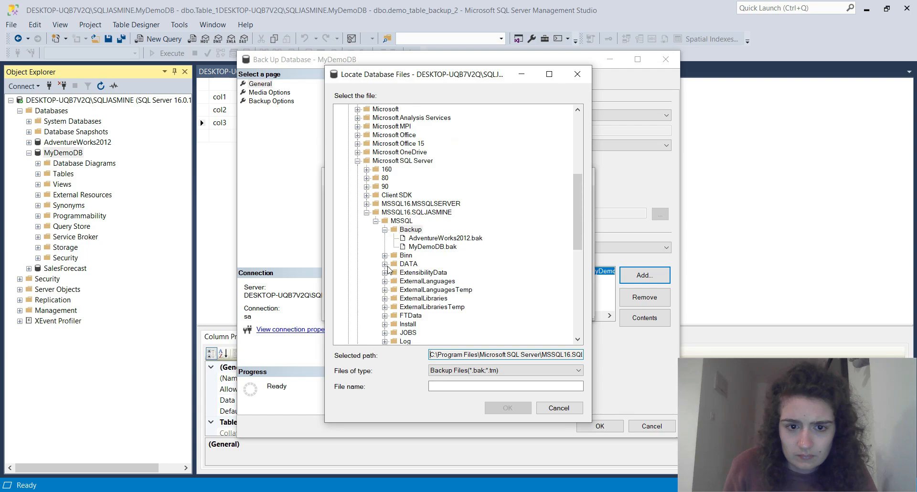
pyautogui.click(401, 161)
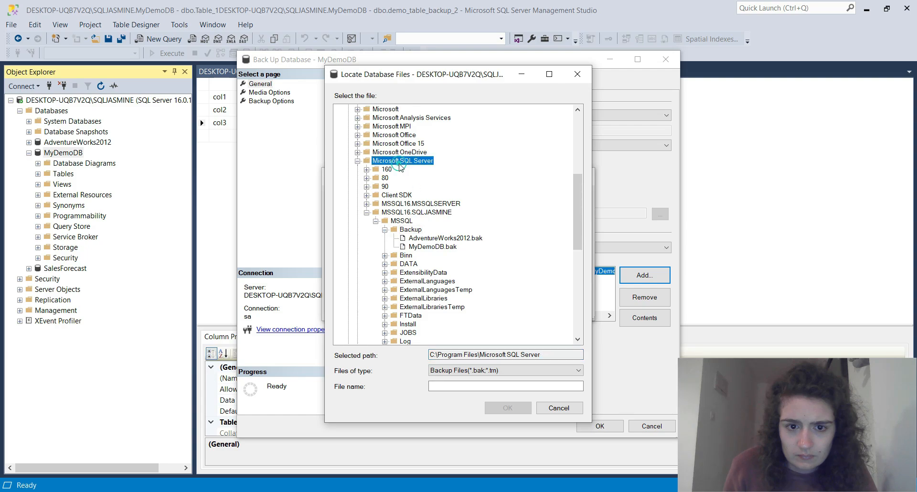
pyautogui.click(400, 221)
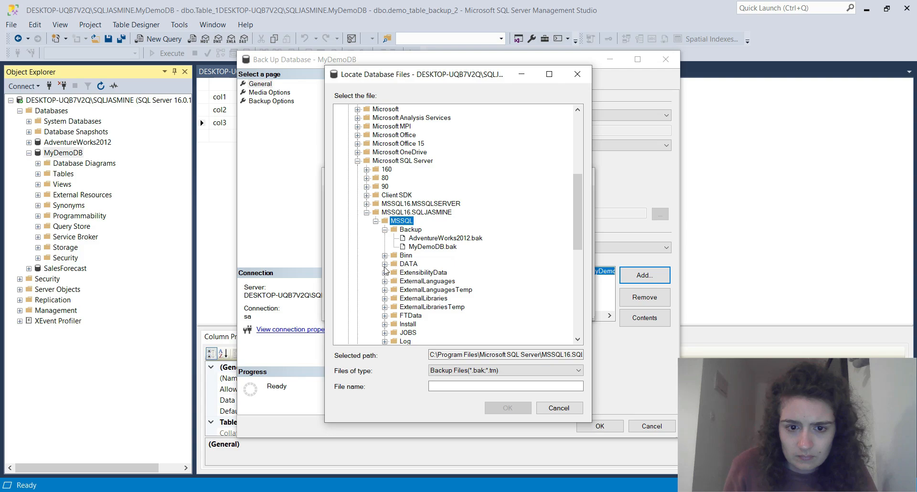
pyautogui.doubleClick(398, 229)
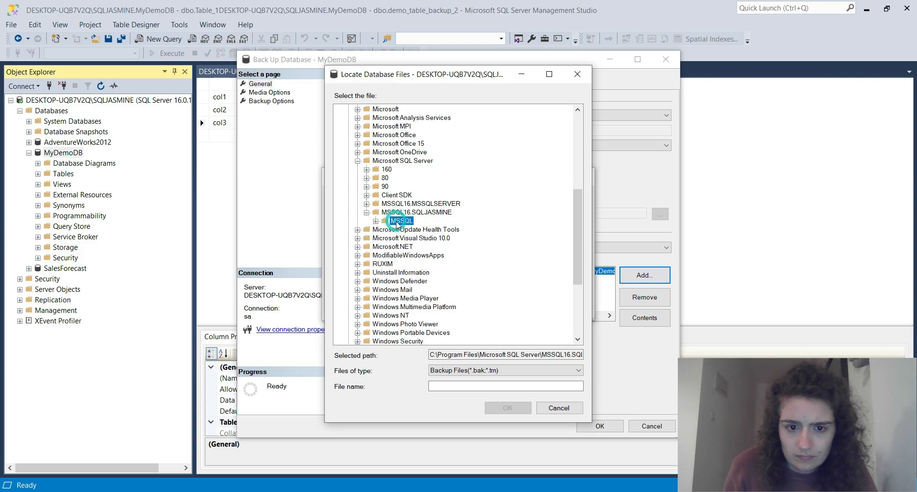
pyautogui.scroll(-1, 397, 224)
pyautogui.doubleClick(401, 222)
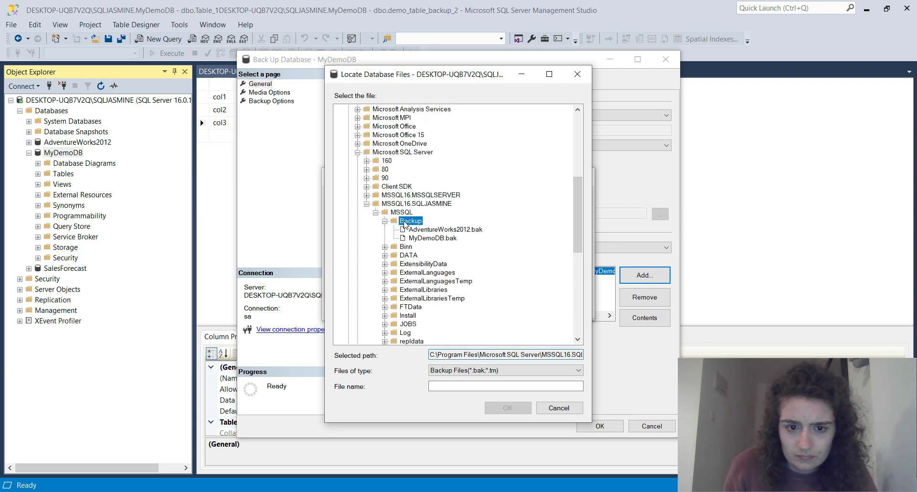
pyautogui.click(414, 238)
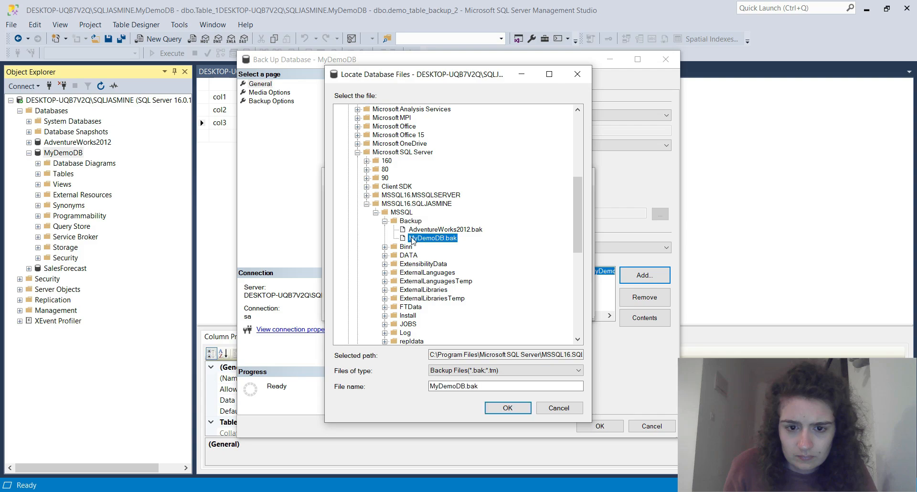
pyautogui.click(497, 370)
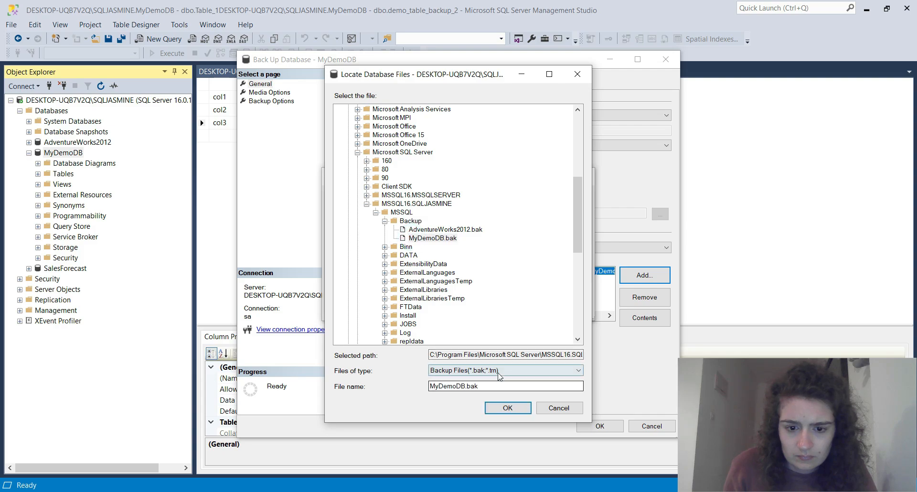
pyautogui.click(491, 381)
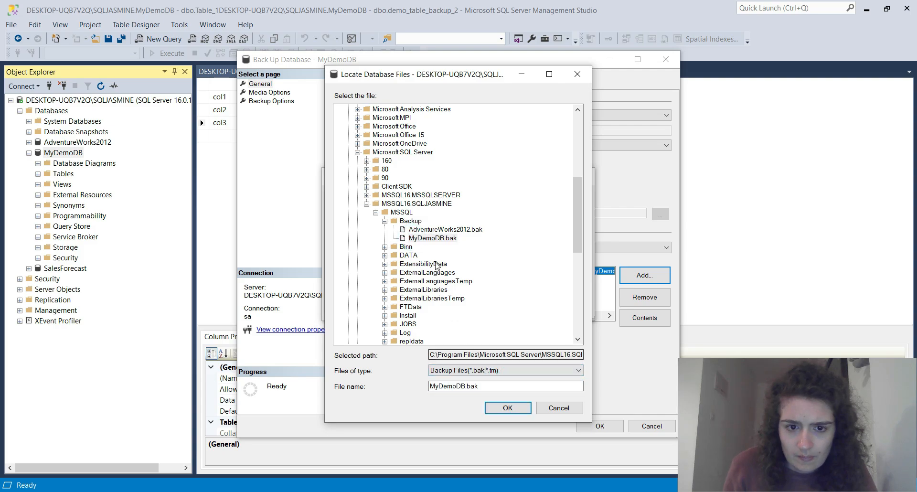
# Inspect the MSSQL folder of MSSQL16.MSSQLSERVER and its Backup subfolder for existing backup files.
pyautogui.doubleClick(409, 196)
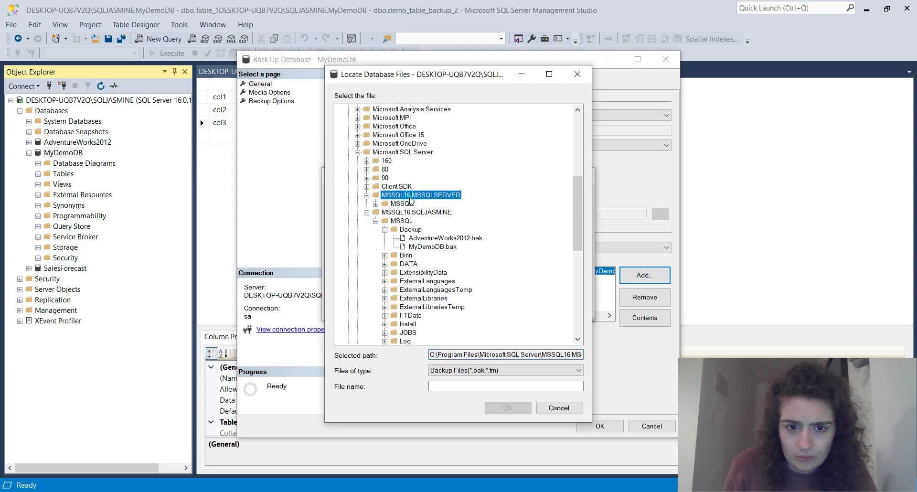
pyautogui.doubleClick(401, 203)
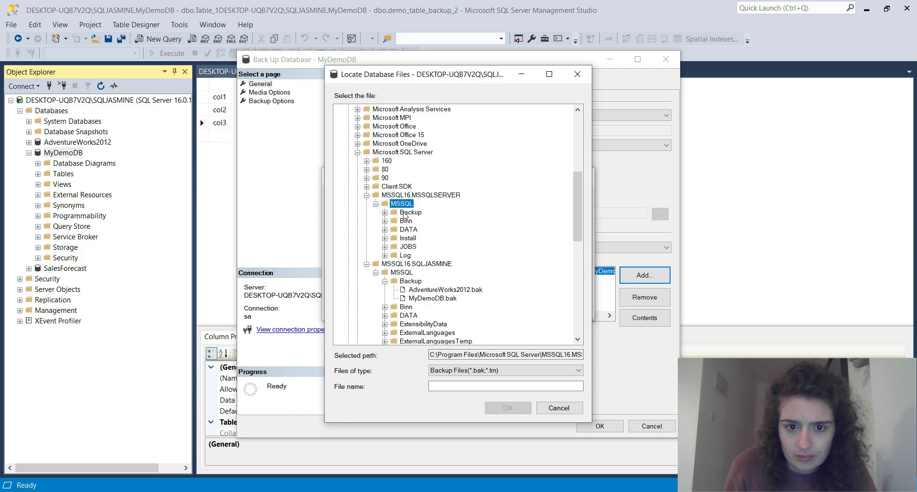
pyautogui.click(403, 214)
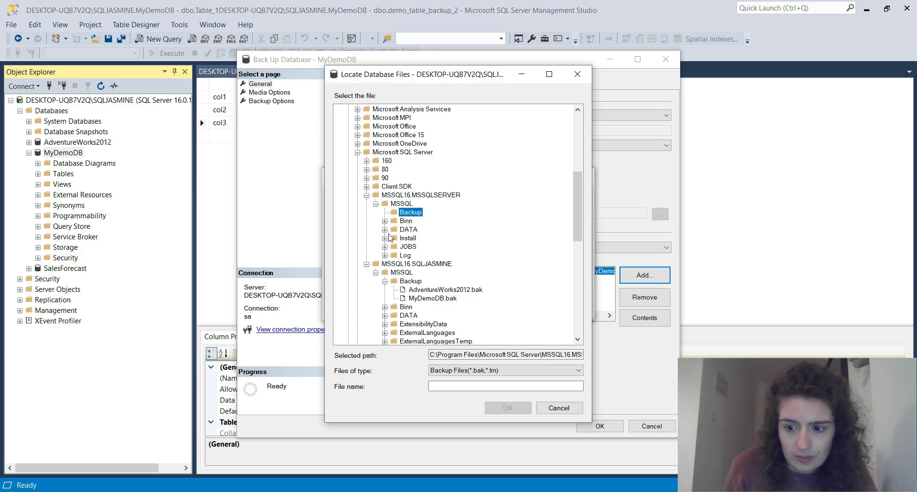
pyautogui.click(400, 206)
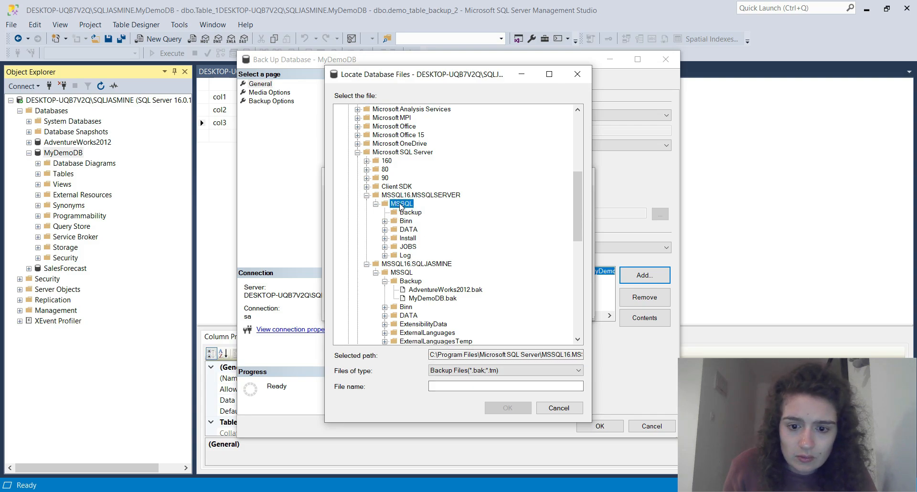
pyautogui.doubleClick(400, 206)
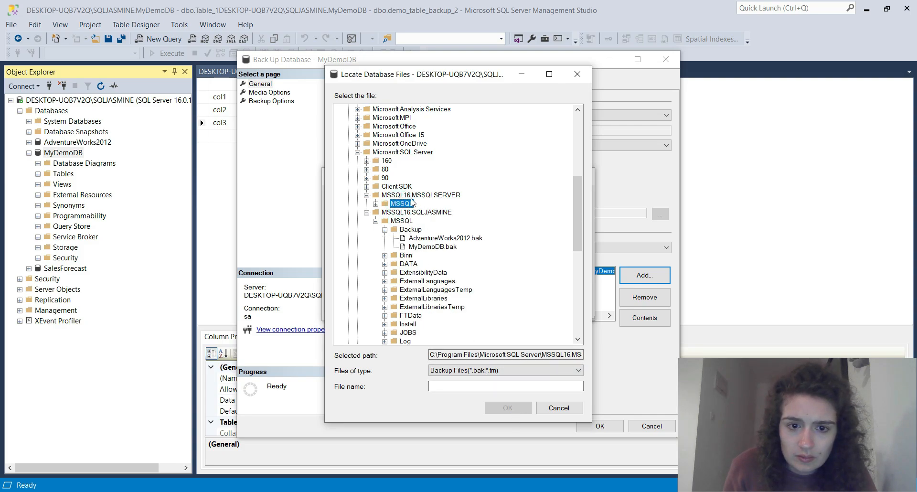
pyautogui.click(425, 213)
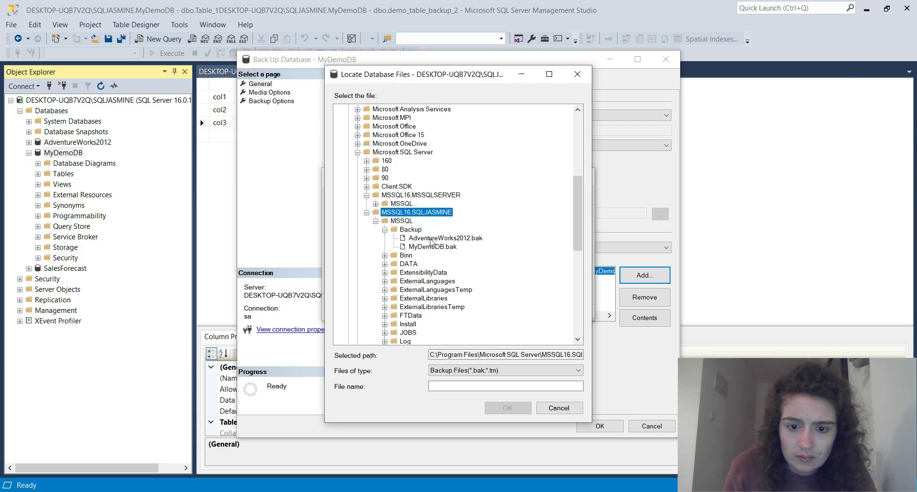
pyautogui.click(461, 386)
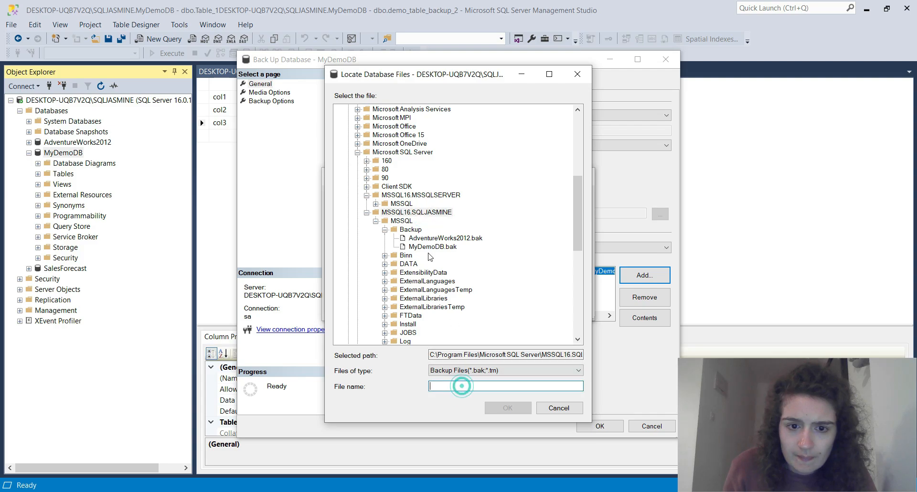
# Add a second backup destination file named Backup in the MSSQL16.MSSQLSERVER\MSSQL\Backup folder.
pyautogui.doubleClick(397, 204)
pyautogui.click(407, 213)
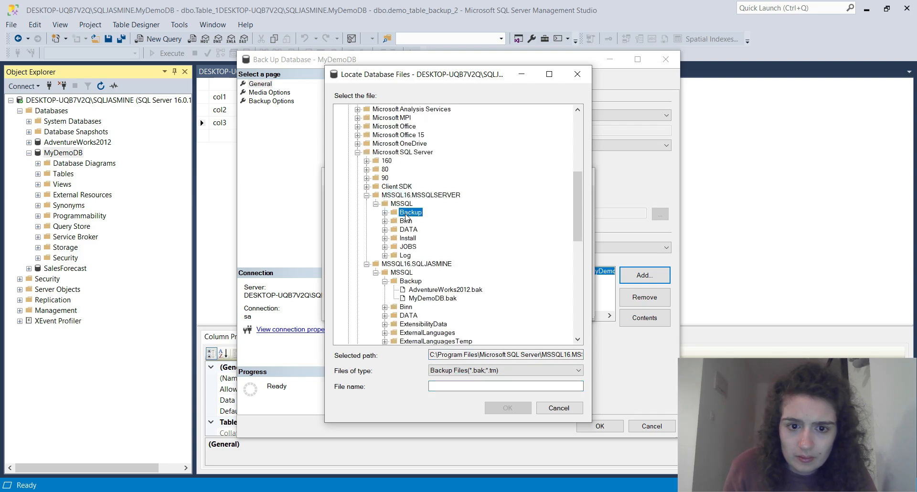
pyautogui.click(477, 385)
pyautogui.write('Backup')
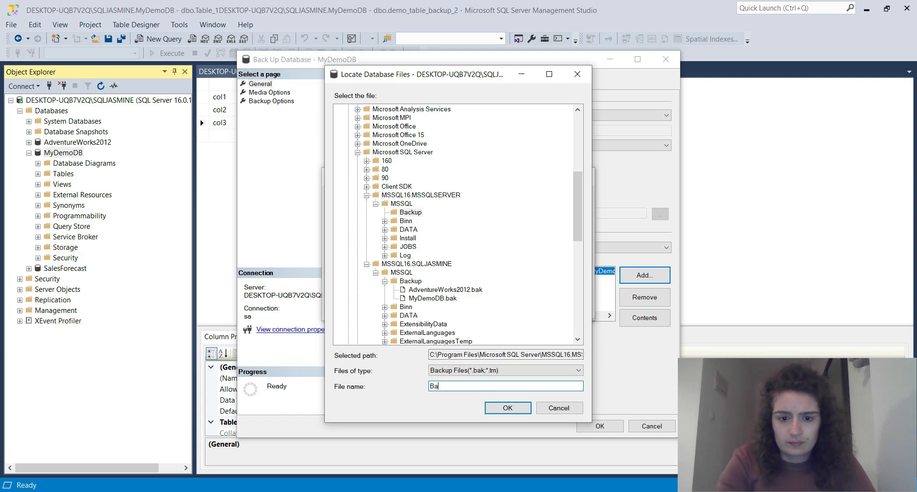
pyautogui.click(508, 407)
pyautogui.click(511, 301)
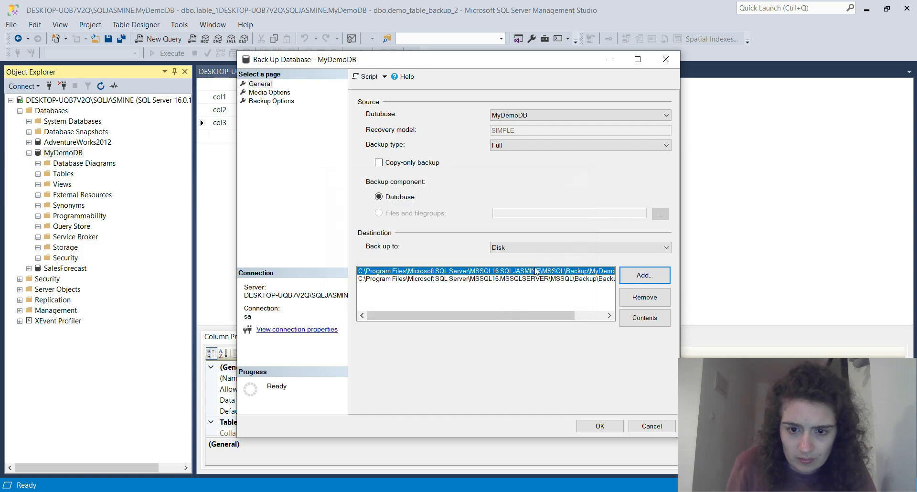
# Try to run the full backup of MyDemoDB to both disk destinations and check their full paths.
pyautogui.click(603, 430)
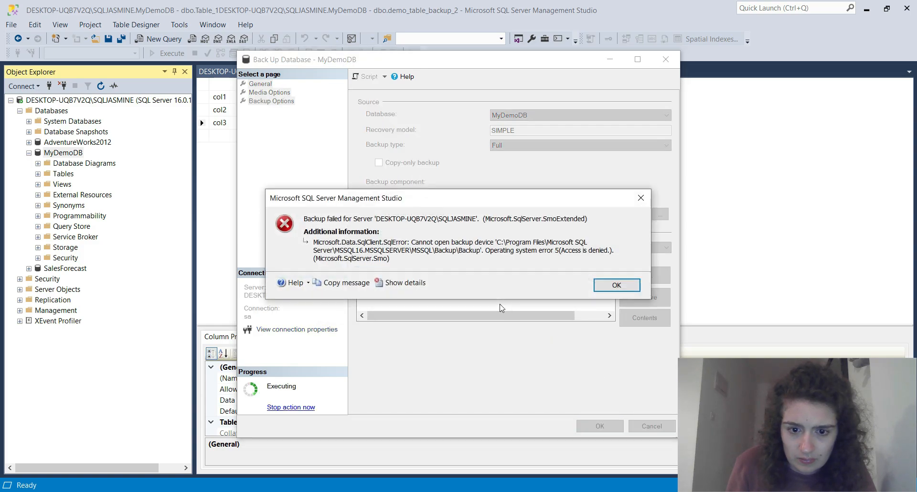
pyautogui.click(616, 285)
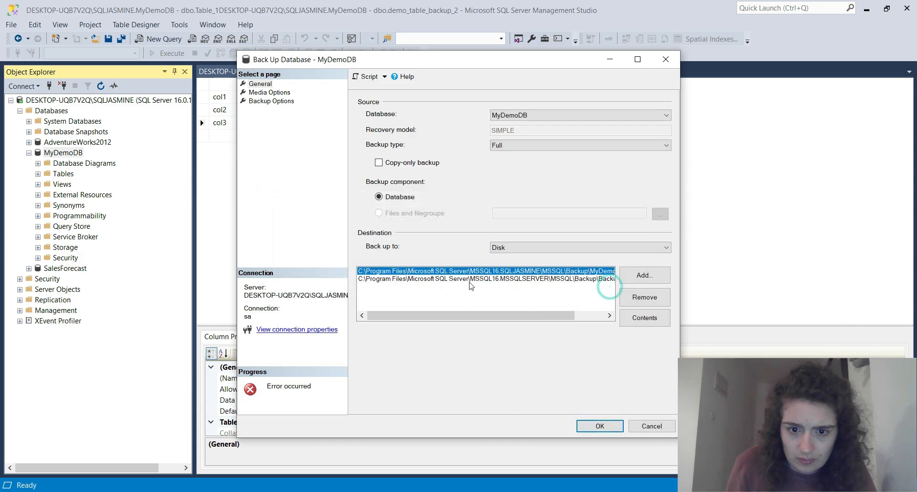
pyautogui.moveTo(530, 315); pyautogui.dragTo(592, 316)
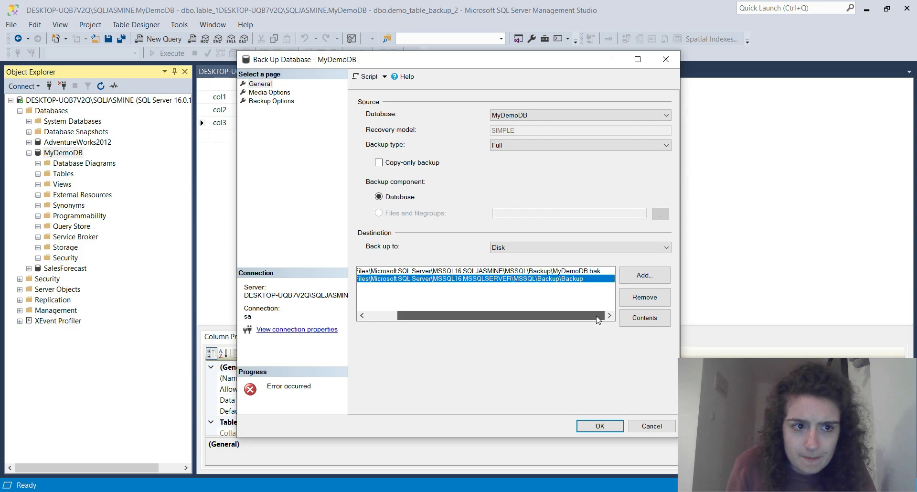
pyautogui.moveTo(596, 317); pyautogui.dragTo(445, 323)
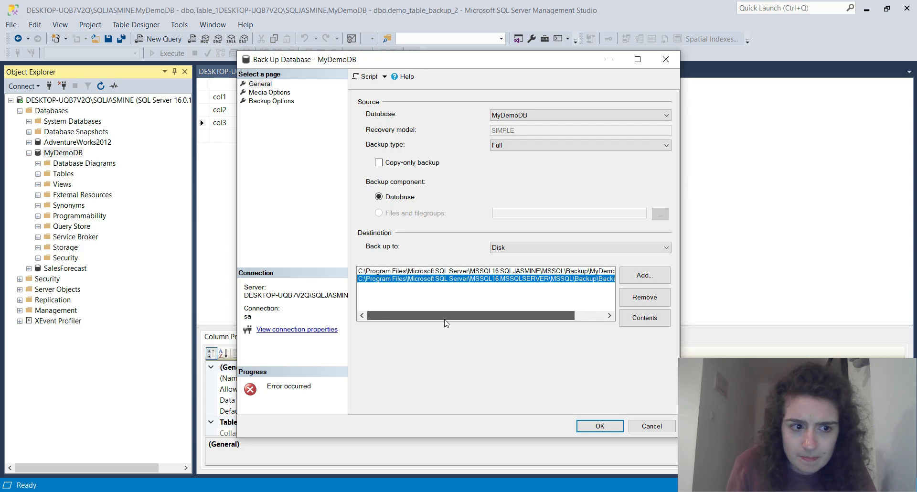
pyautogui.click(635, 280)
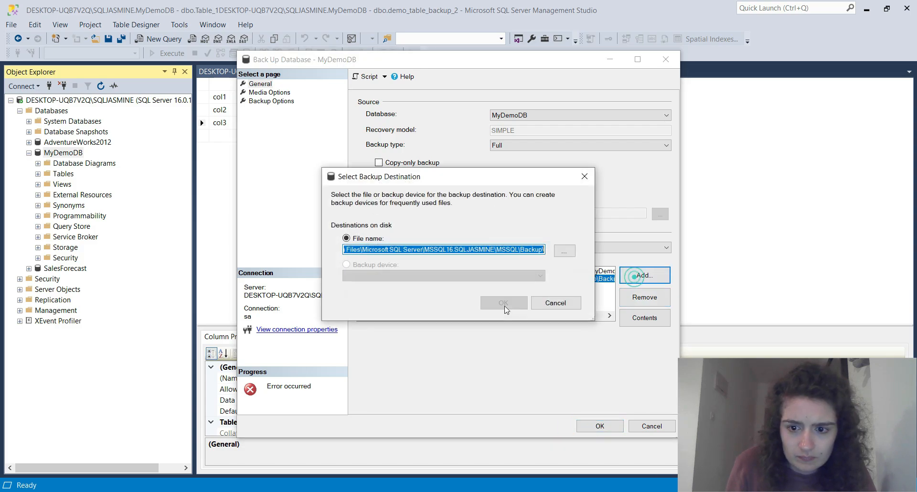
pyautogui.click(563, 250)
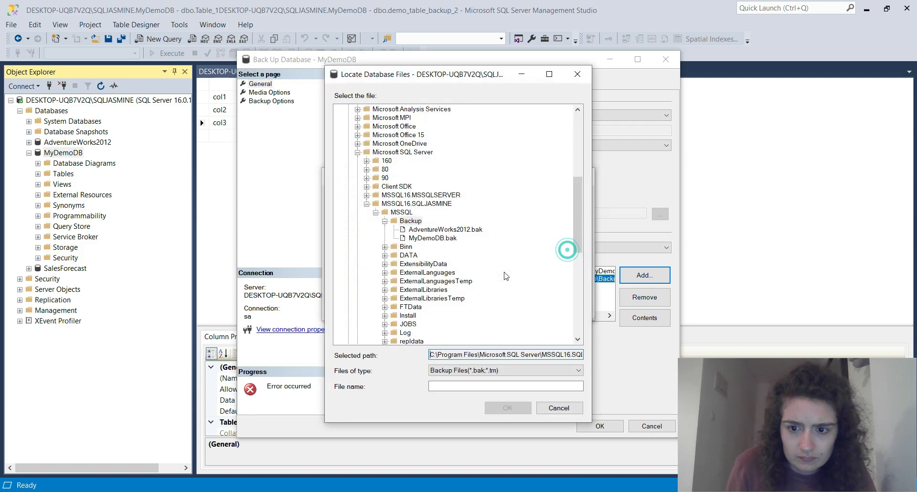
pyautogui.click(557, 407)
pyautogui.click(553, 302)
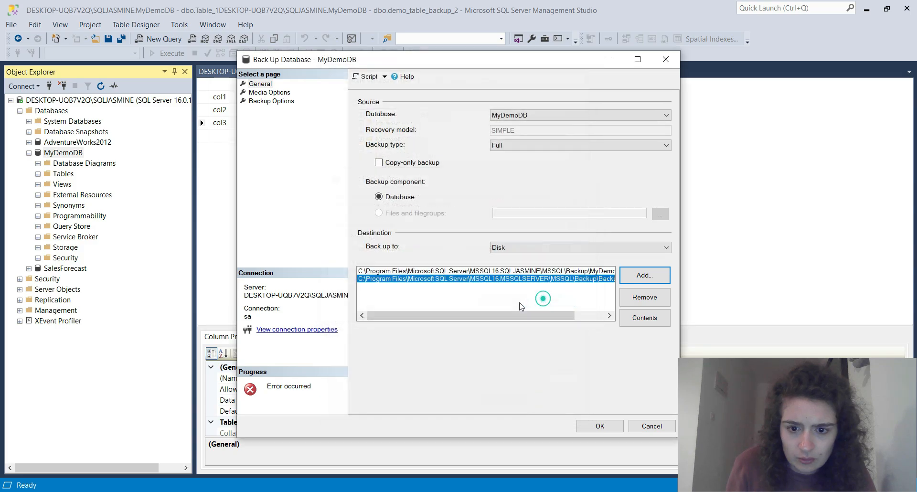
# Remove the MyDemoDB.bak destination from the backup and try to view the contents of the remaining Backup file.
pyautogui.moveTo(520, 315); pyautogui.dragTo(549, 315)
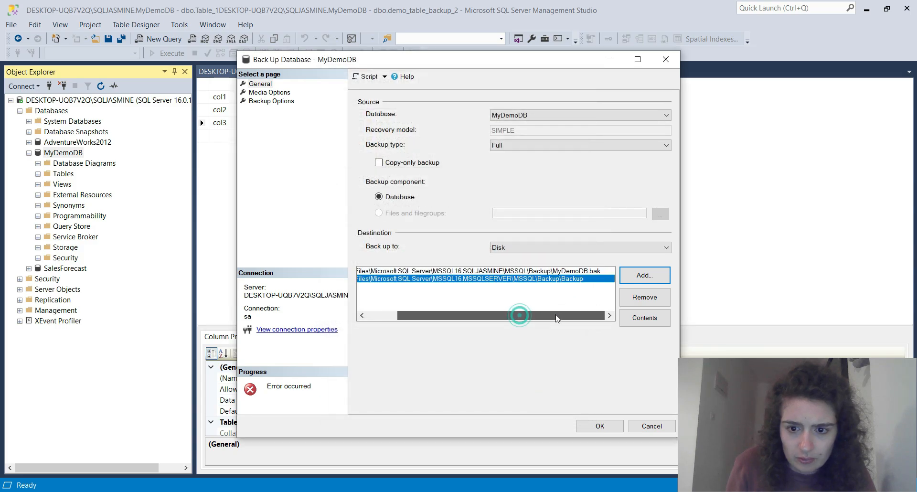
pyautogui.click(563, 271)
pyautogui.click(661, 298)
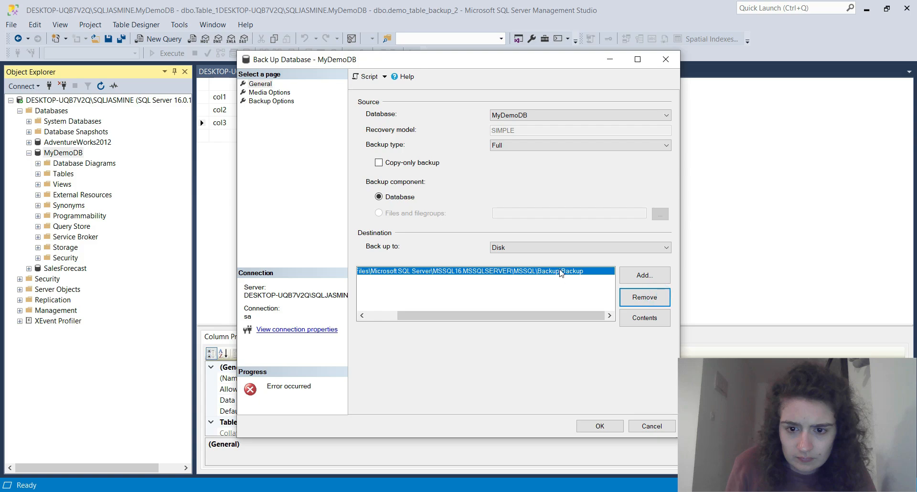
pyautogui.click(641, 319)
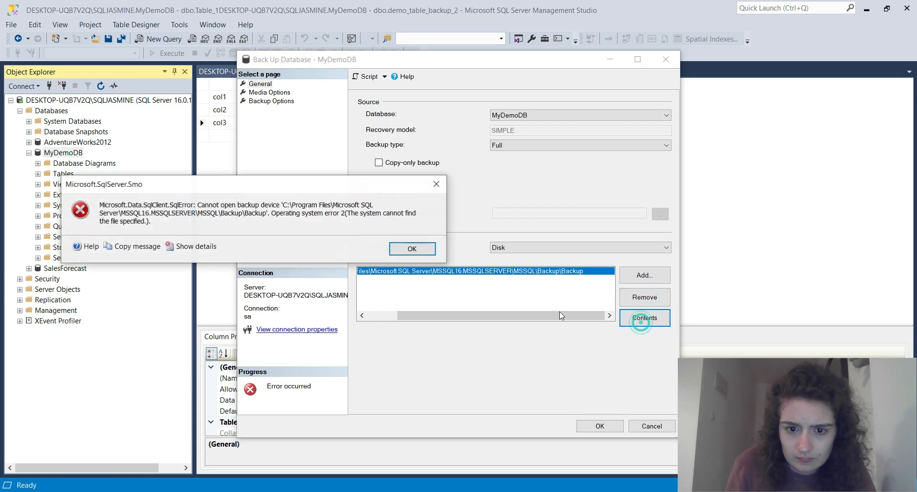
# Start adding another disk destination and expand the MSSQL16.MSSQLSERVER folder while locating the backup file.
pyautogui.click(411, 249)
pyautogui.click(588, 373)
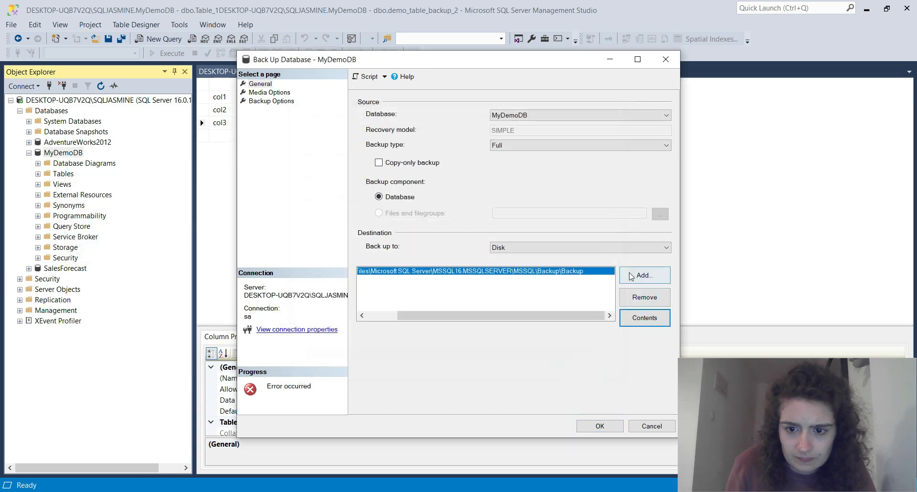
pyautogui.click(630, 276)
pyautogui.click(564, 250)
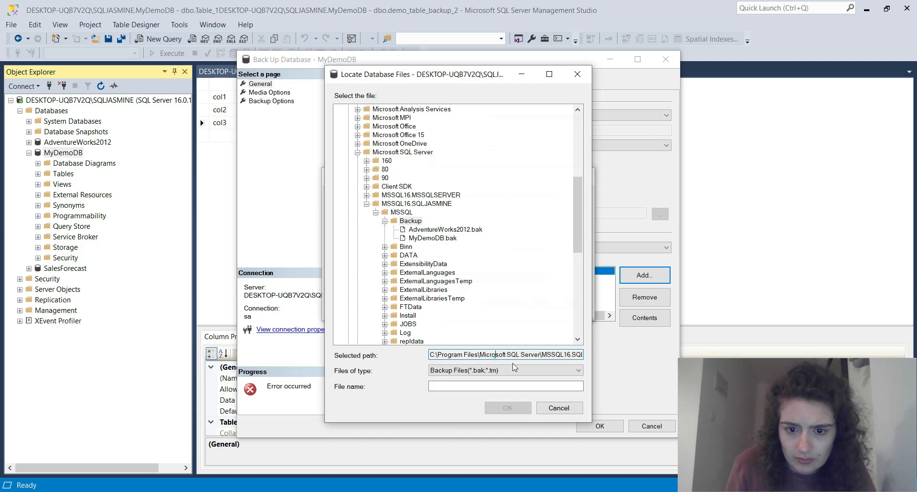
pyautogui.click(482, 384)
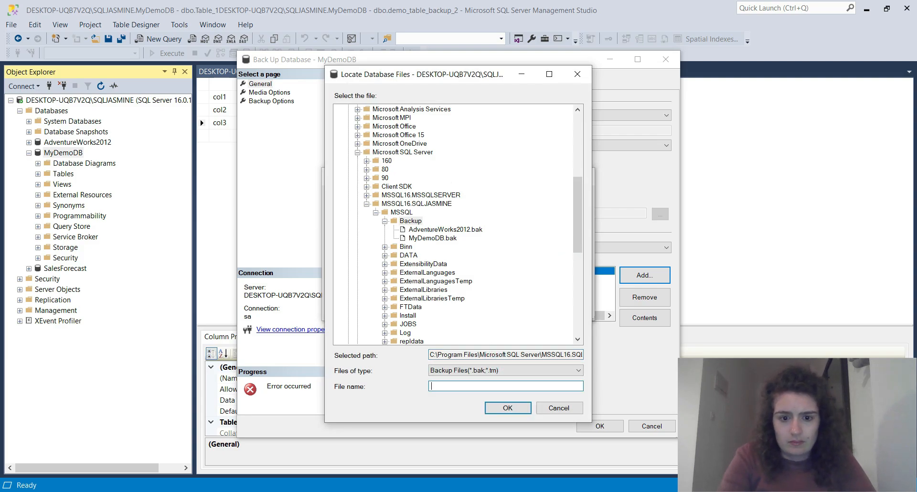
pyautogui.write('MyDemoDB')
pyautogui.click(401, 196)
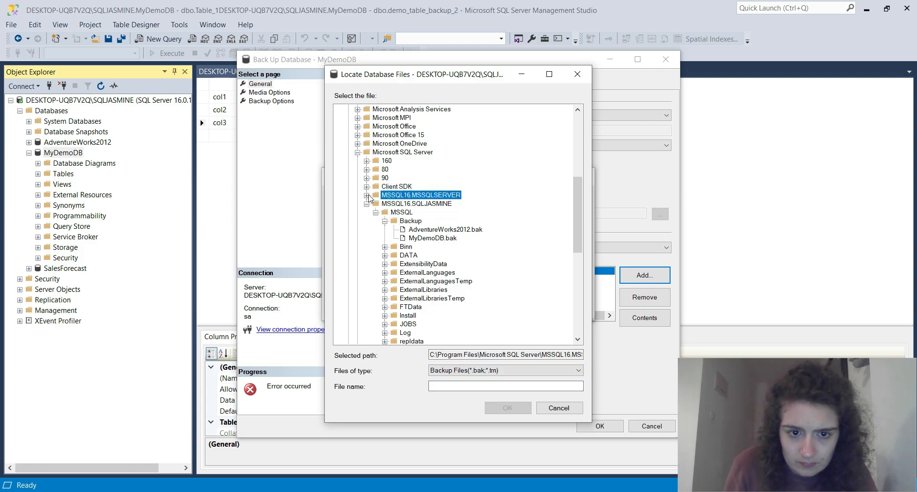
pyautogui.click(367, 195)
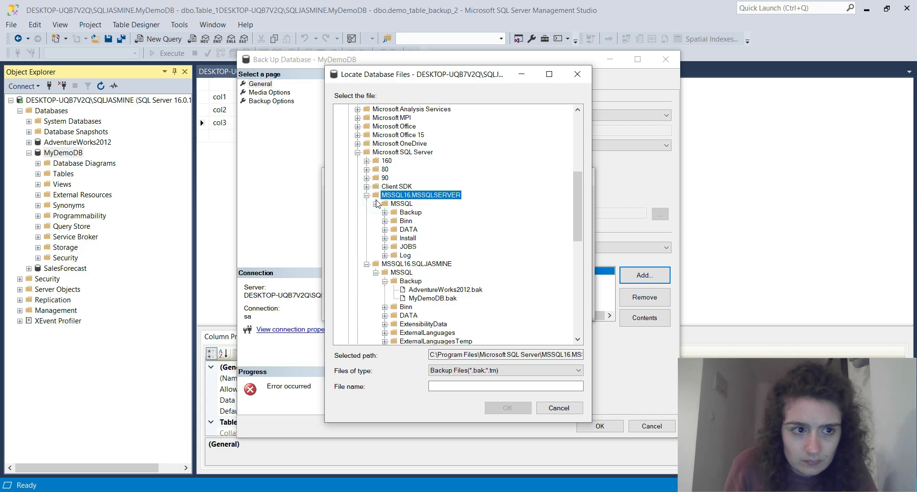
pyautogui.press('Escape')
pyautogui.press('Escape')
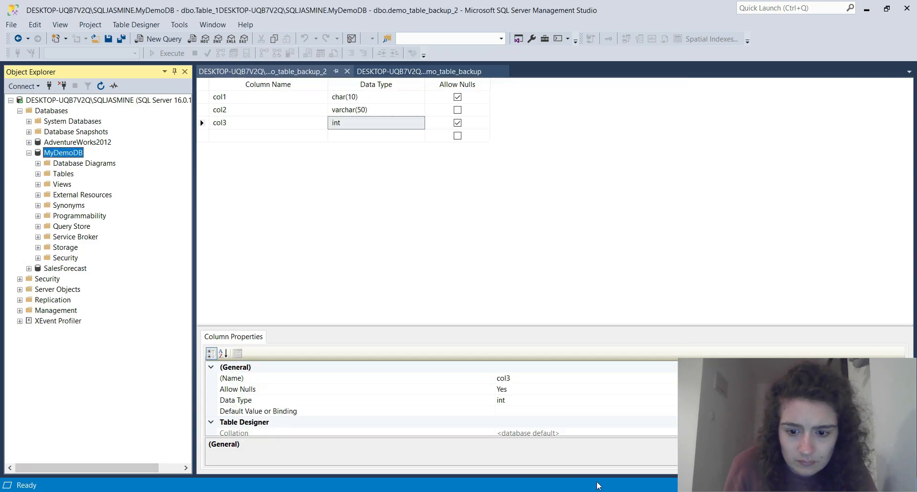
pyautogui.click(697, 430)
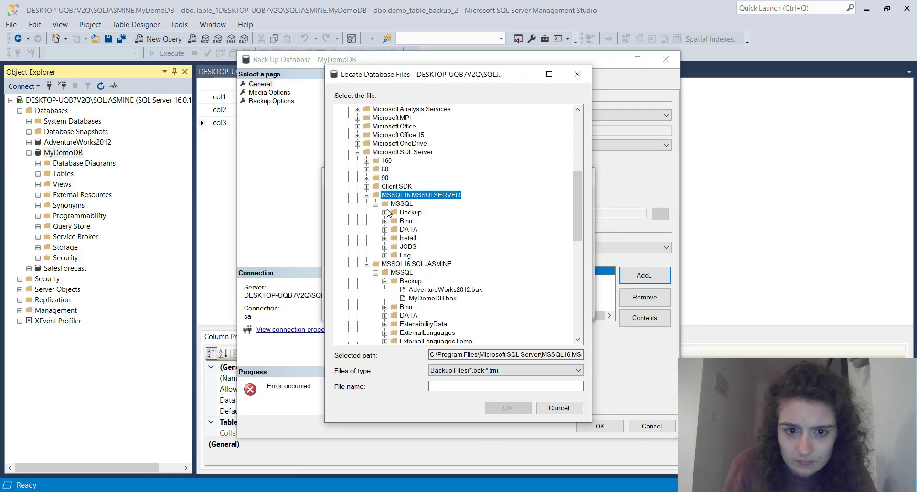
# Add a backup destination file named MyDemoDB in the MSSQL16.MSSQLSERVER\MSSQL\Backup folder.
pyautogui.click(401, 212)
pyautogui.click(462, 385)
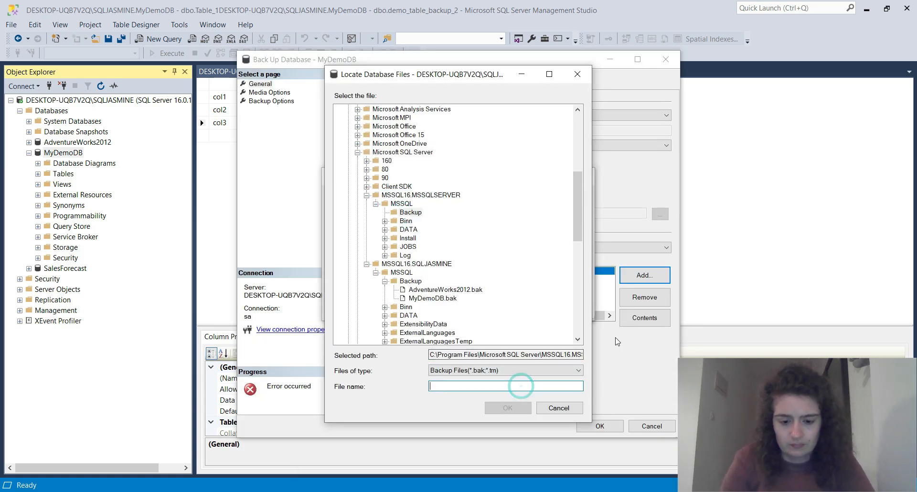
pyautogui.write('MyDemo')
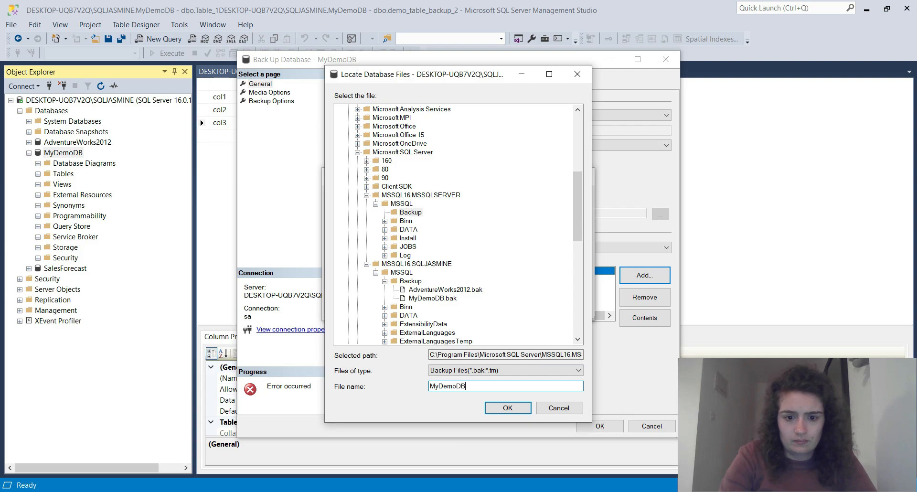
pyautogui.write('DB')
pyautogui.press('Return')
pyautogui.click(492, 302)
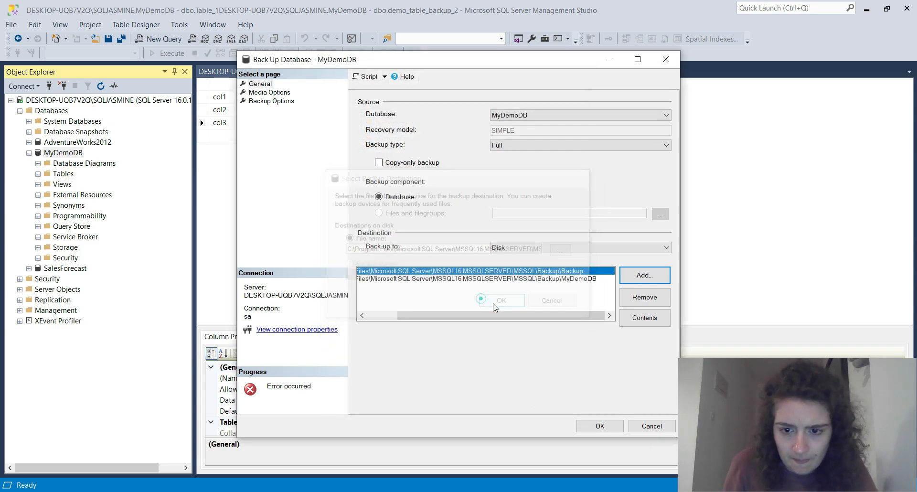
# Remove the destination named Backup and try to run the full backup to the MyDemoDB file alone.
pyautogui.click(521, 279)
pyautogui.click(523, 270)
pyautogui.click(661, 297)
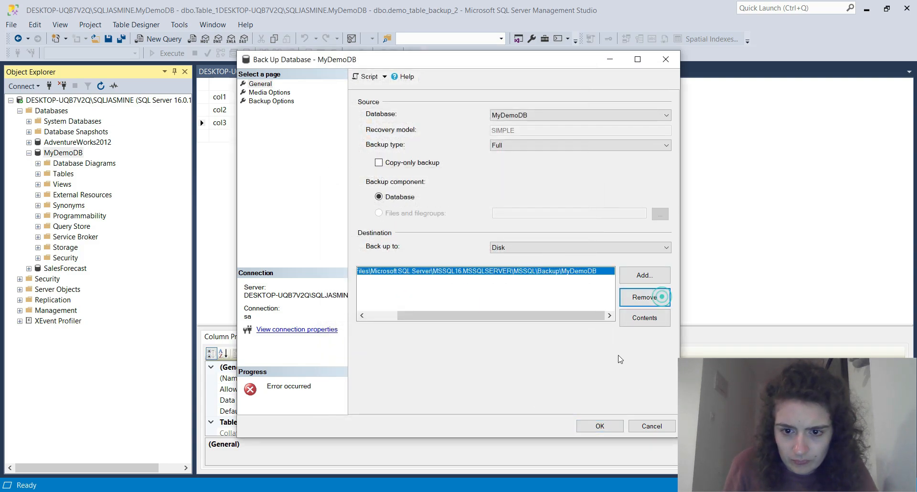
pyautogui.click(599, 425)
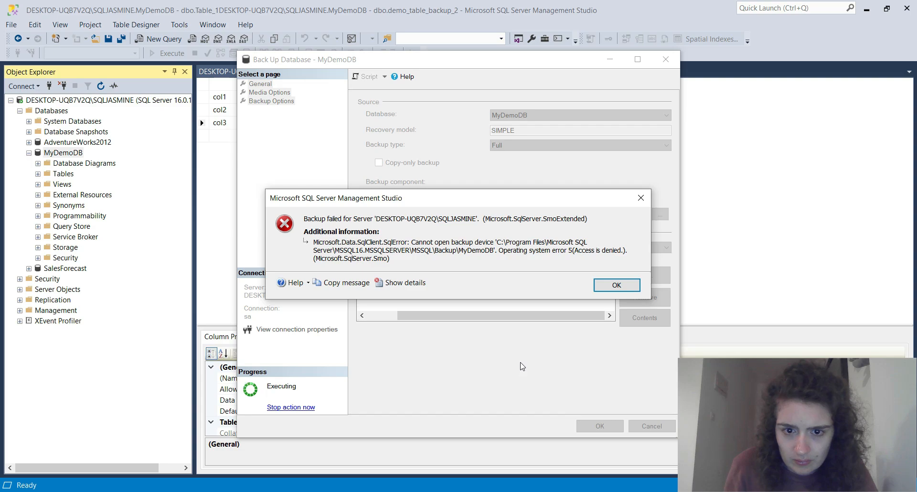
pyautogui.click(614, 283)
# Add the existing MyDemoDB.bak file in the MSSQL16.SQLJASMINE\MSSQL\Backup folder as a second backup destination.
pyautogui.click(571, 248)
pyautogui.click(571, 251)
pyautogui.click(634, 278)
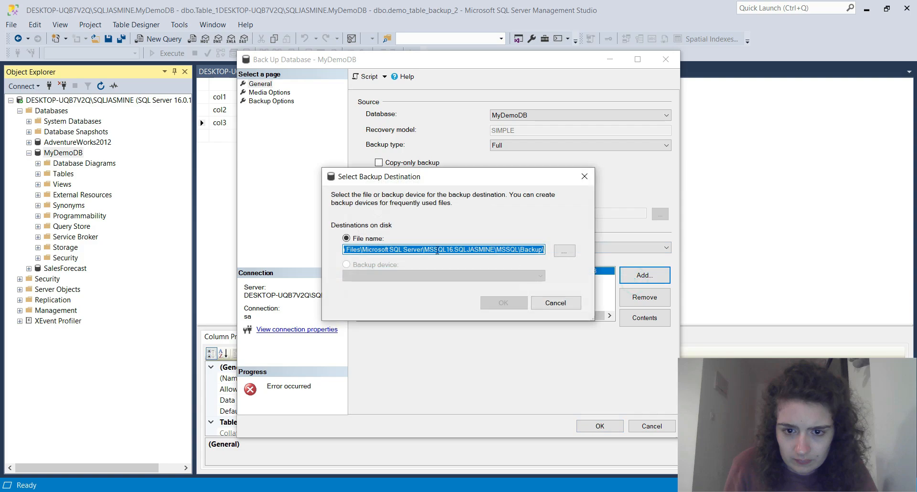
pyautogui.click(564, 251)
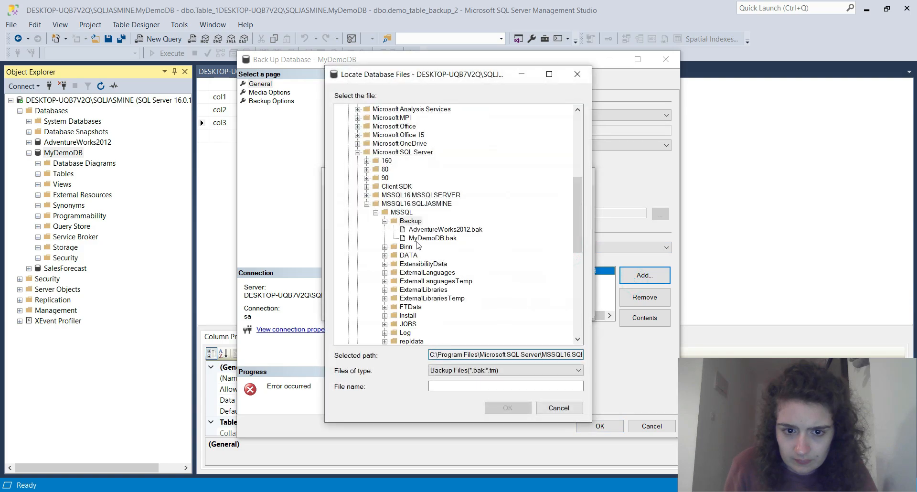
pyautogui.click(430, 239)
pyautogui.click(507, 408)
pyautogui.click(507, 302)
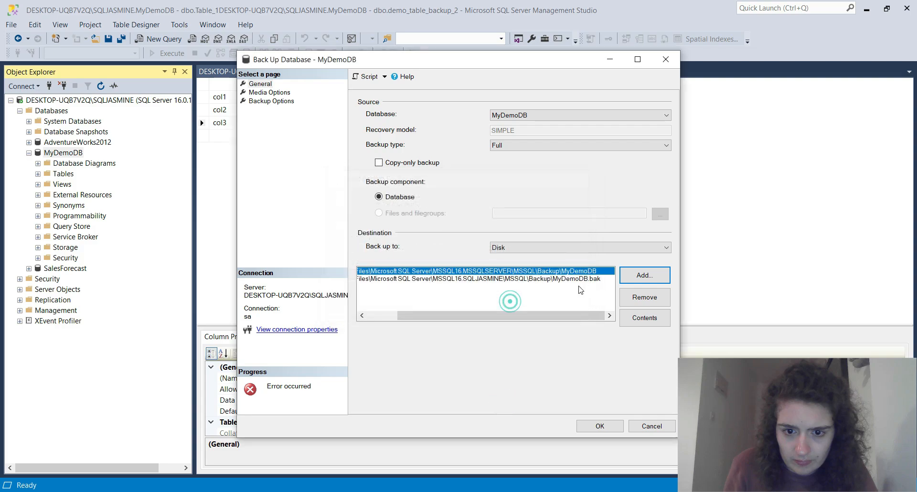
# Try to run the full backup to both the MyDemoDB and MyDemoDB.bak destinations and compare their entries.
pyautogui.click(590, 421)
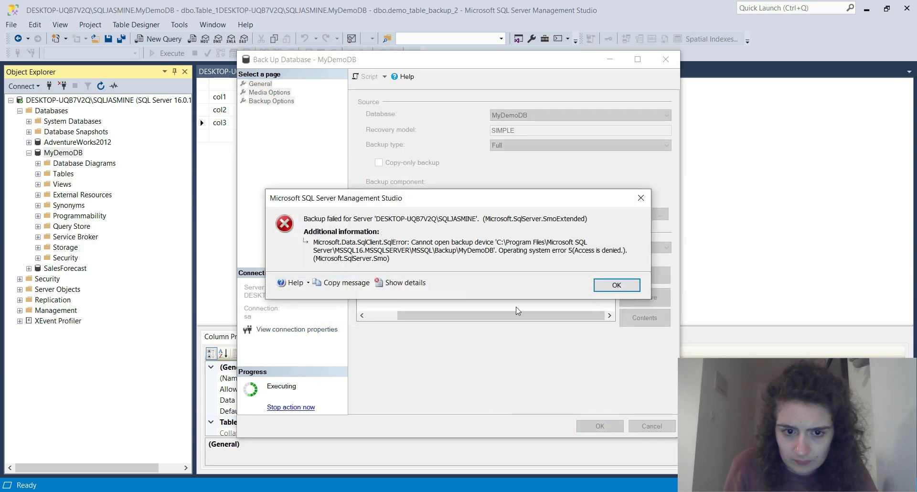
pyautogui.click(607, 285)
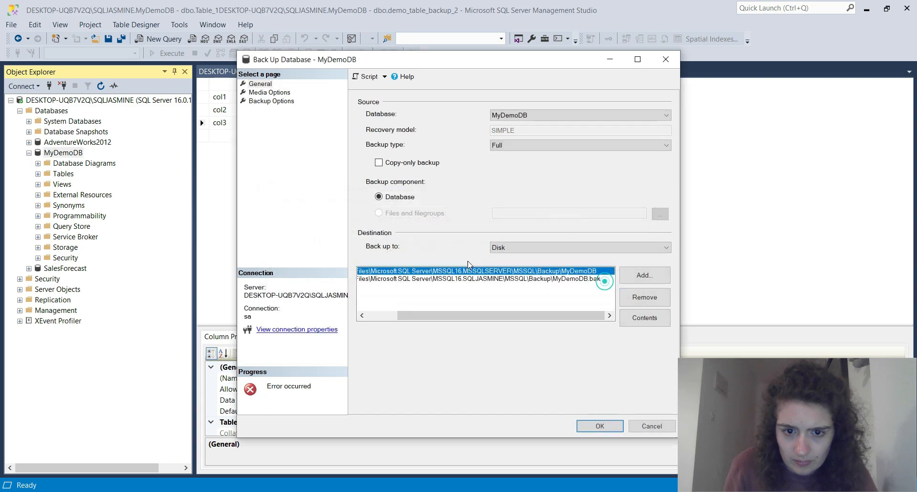
pyautogui.click(513, 279)
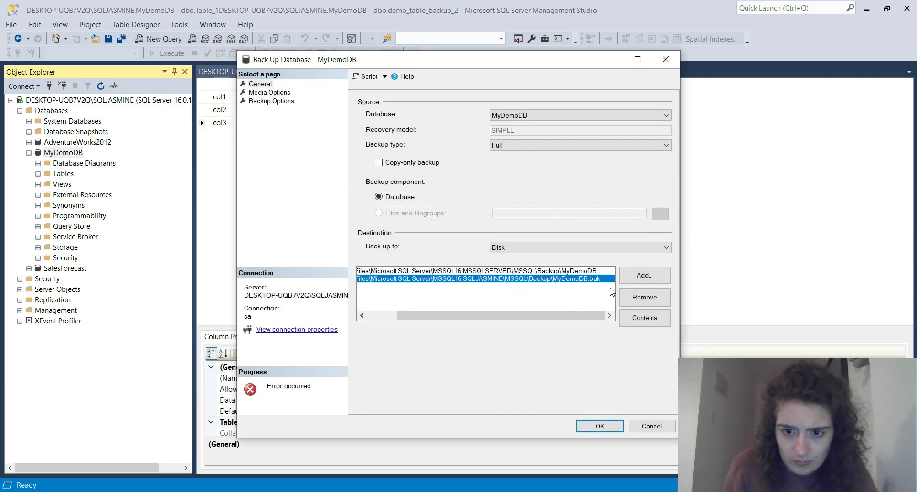
pyautogui.click(587, 272)
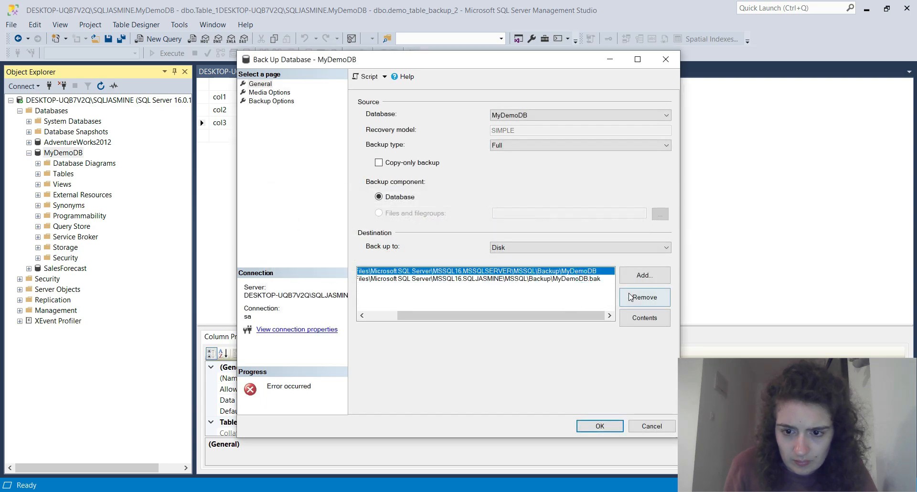
# Try to add MyDemoDB.bak in the MSSQL16.SQLJASMINE\MSSQL\Backup folder as a destination once more.
pyautogui.click(644, 275)
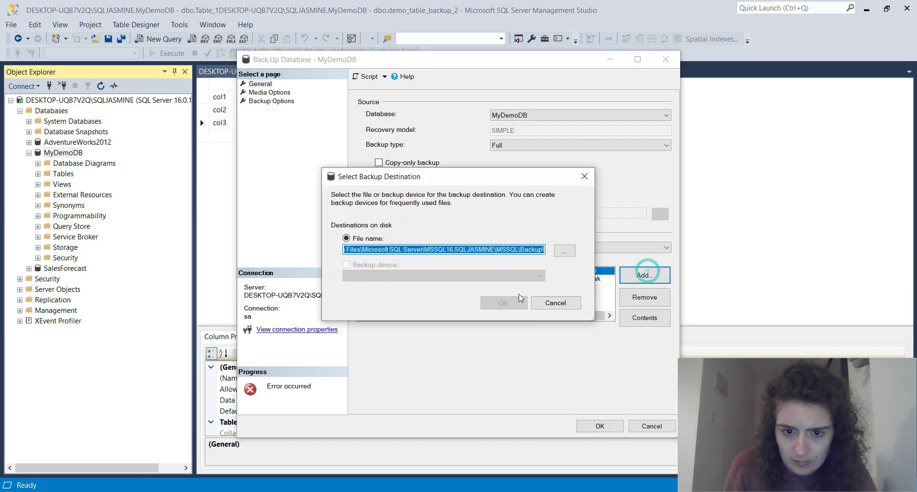
pyautogui.click(564, 252)
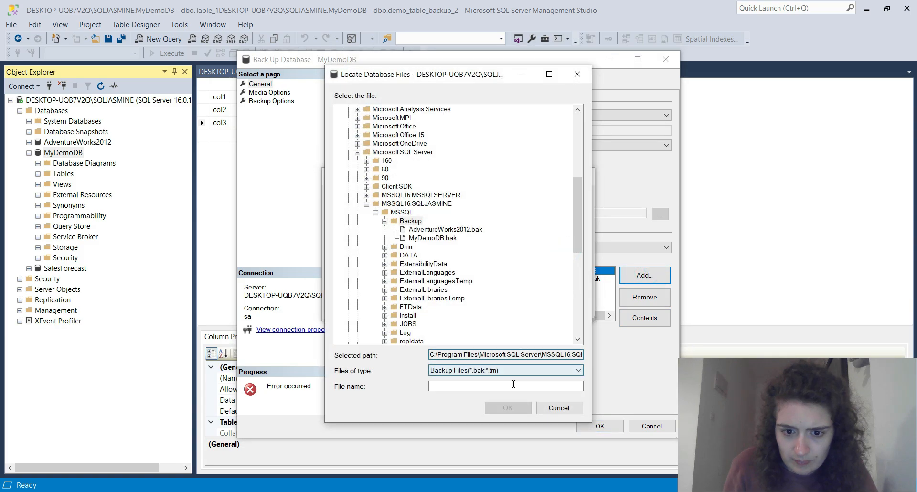
pyautogui.write('MyDemoDB.bak')
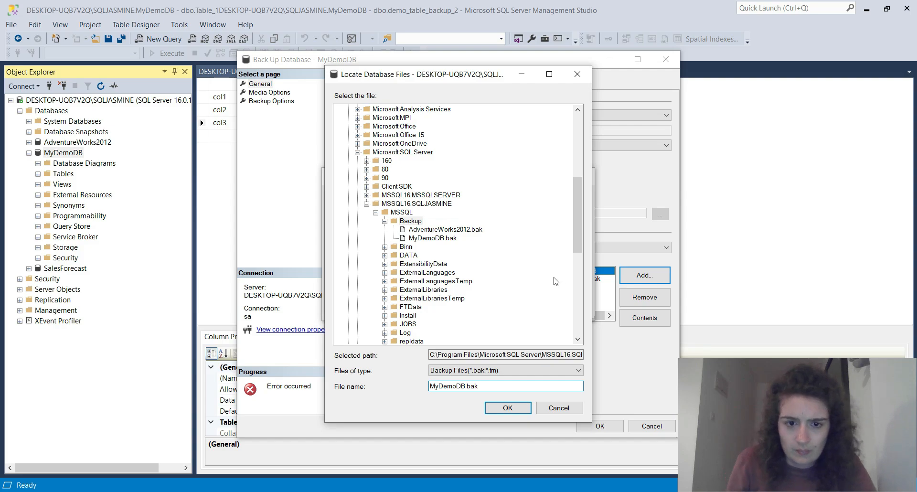
pyautogui.click(515, 406)
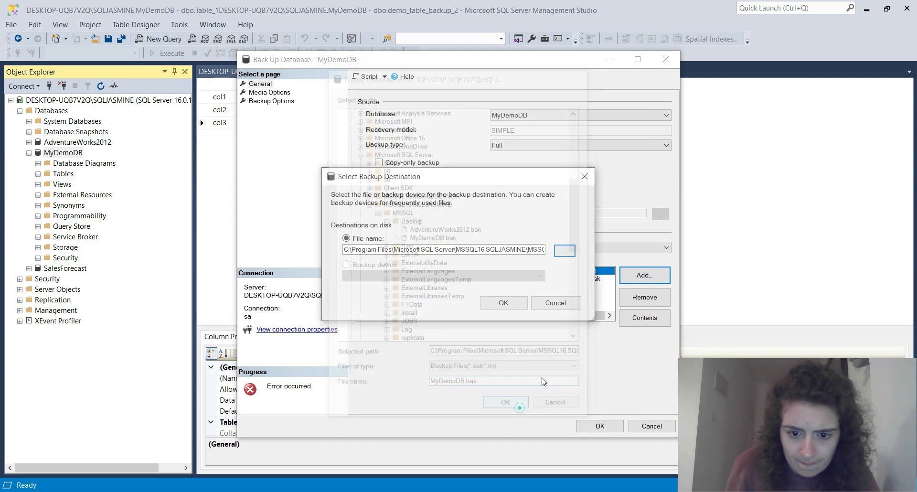
pyautogui.click(497, 304)
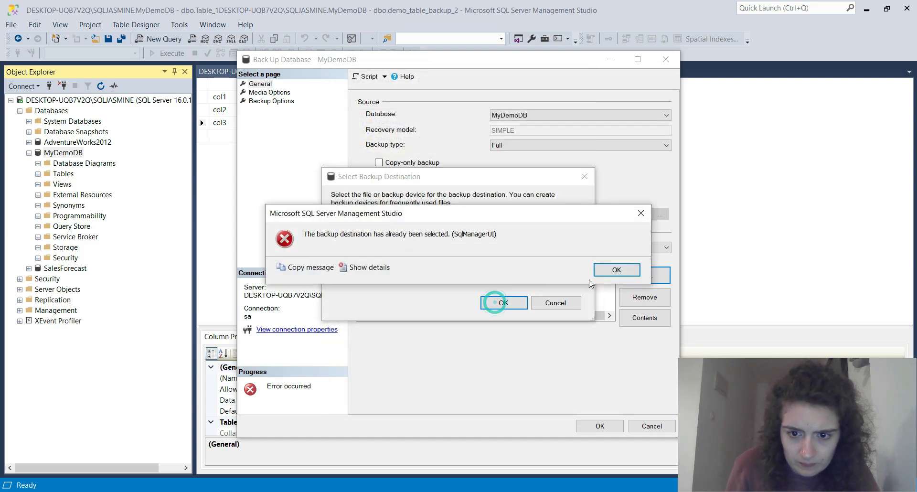
pyautogui.click(615, 266)
pyautogui.click(555, 304)
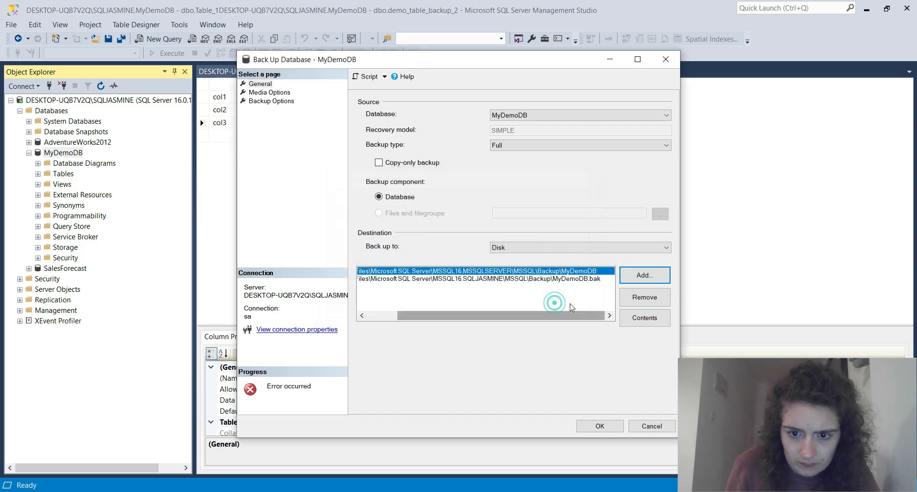
# Remove the MyDemoDB destination in the MSSQL16.MSSQLSERVER folder and run the full backup to MyDemoDB.bak only.
pyautogui.click(638, 295)
pyautogui.click(600, 427)
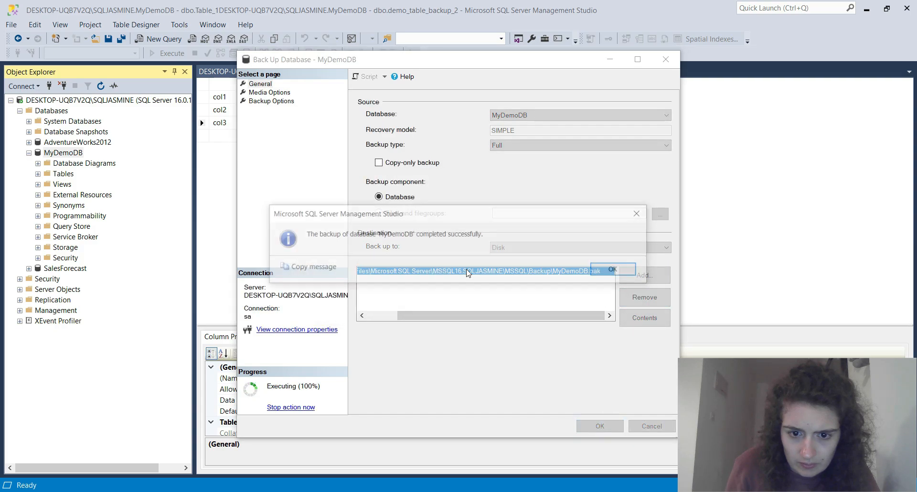
pyautogui.click(611, 264)
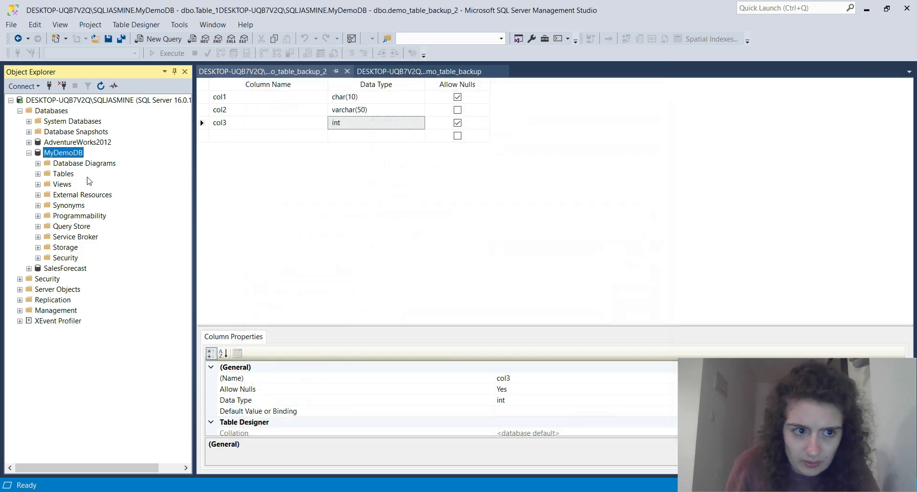
# Try to restore the MyDemoDB database from its latest full database backup.
pyautogui.rightClick(73, 153)
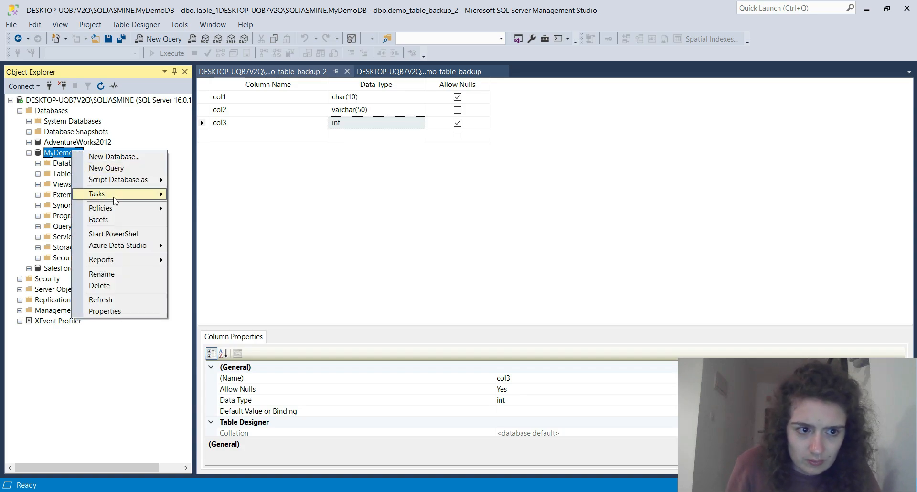
pyautogui.moveTo(114, 196)
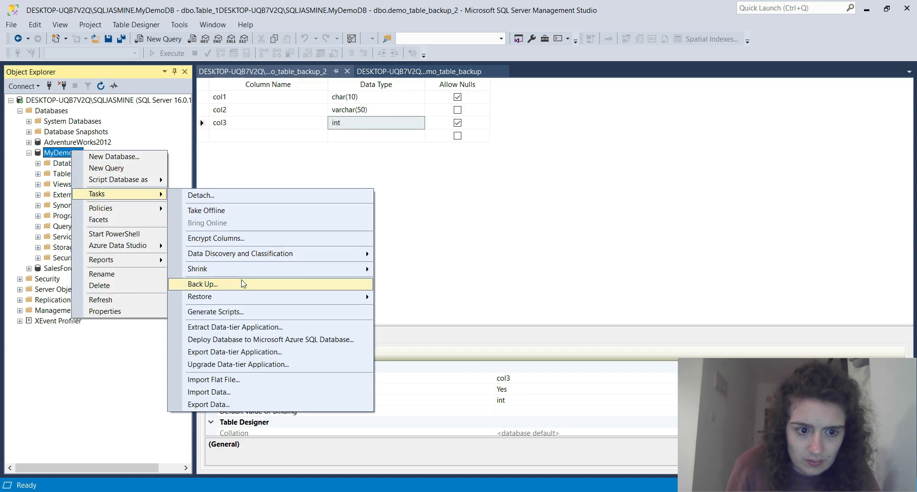
pyautogui.moveTo(374, 299)
pyautogui.click(408, 293)
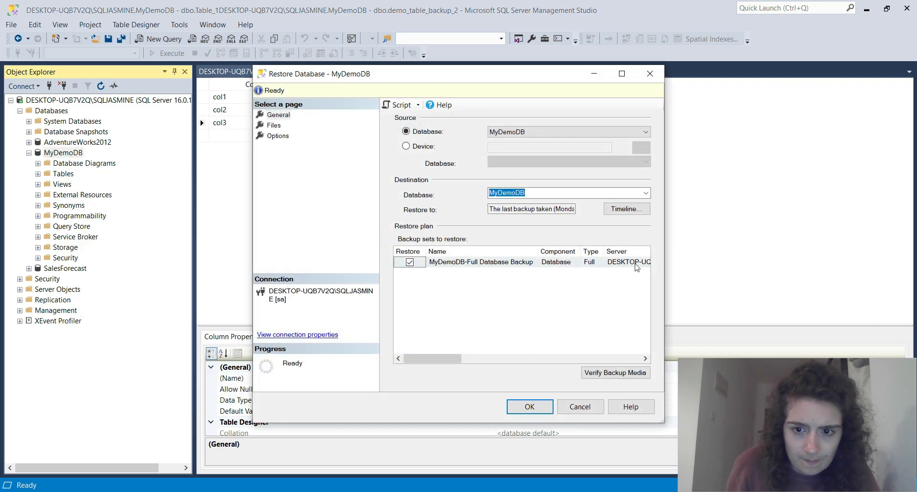
pyautogui.moveTo(455, 358); pyautogui.dragTo(391, 354)
pyautogui.click(529, 406)
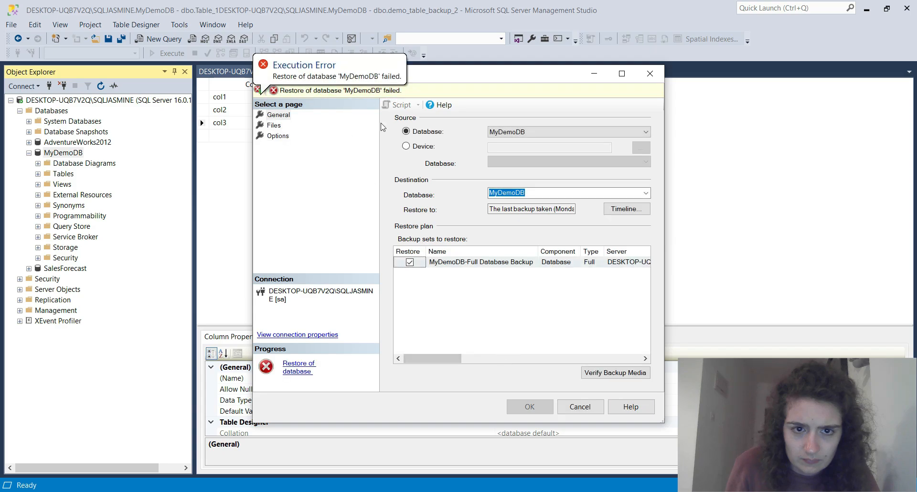
# View the error details of the MyDemoDB restore, dismiss them and leave the restore dialog.
pyautogui.click(298, 371)
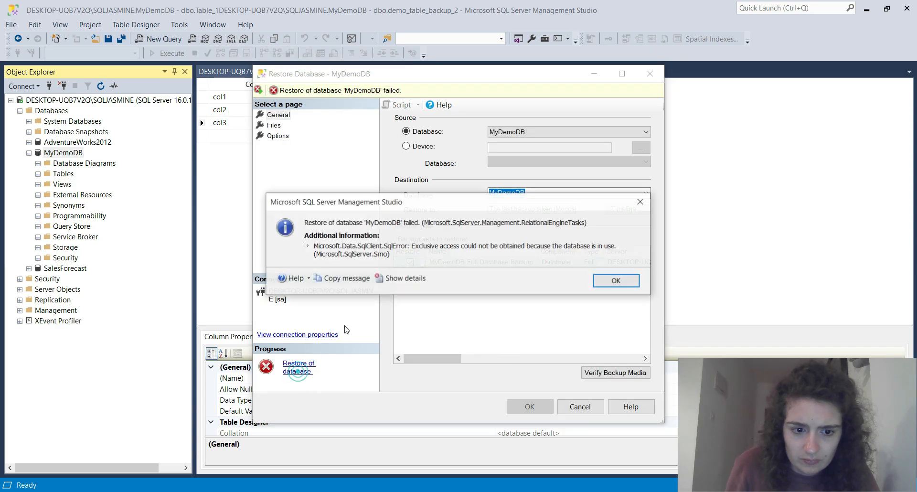
pyautogui.click(606, 283)
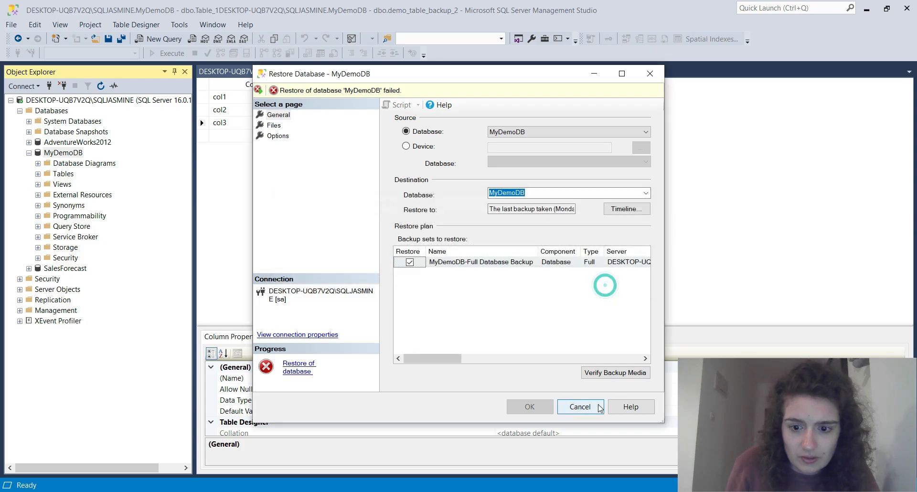
pyautogui.click(592, 405)
# Close the open table designs of demo_table_backup and demo_table_backup_2.
pyautogui.click(468, 71)
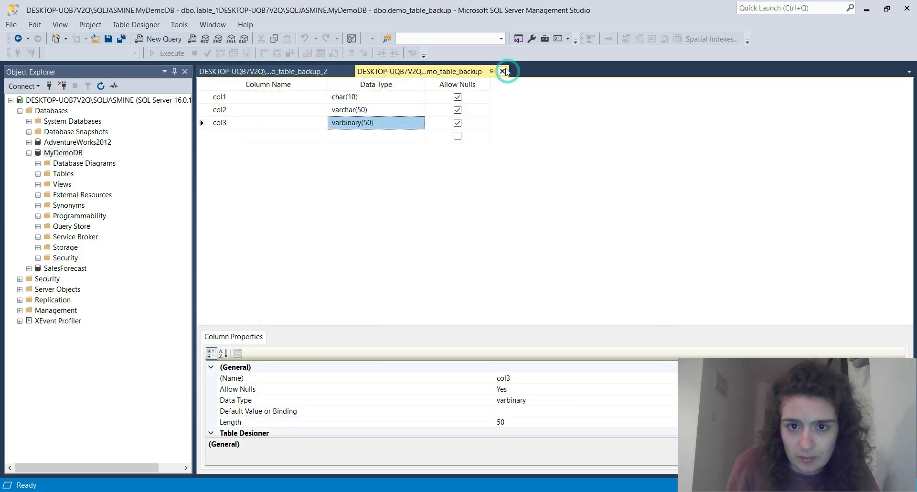
pyautogui.click(502, 71)
pyautogui.click(351, 71)
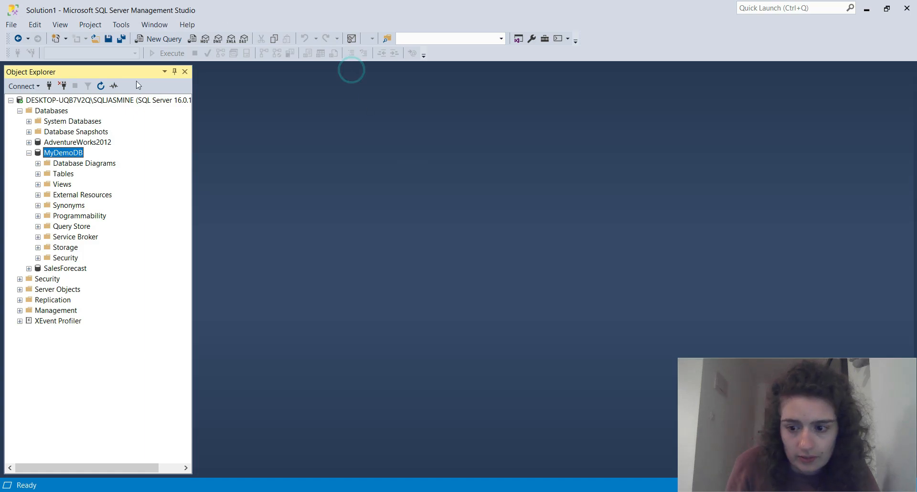
# Restore the MyDemoDB database from its MyDemoDB-Full Database Backup set.
pyautogui.rightClick(70, 154)
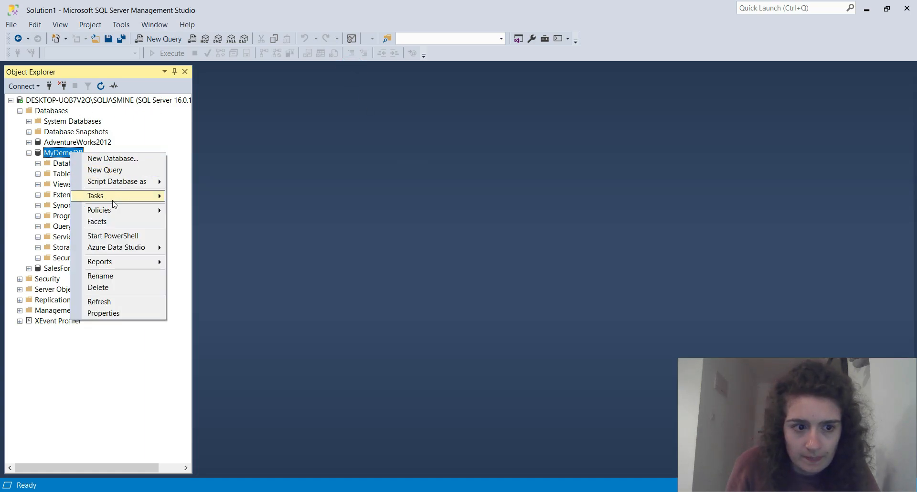
pyautogui.moveTo(115, 196)
pyautogui.moveTo(227, 299)
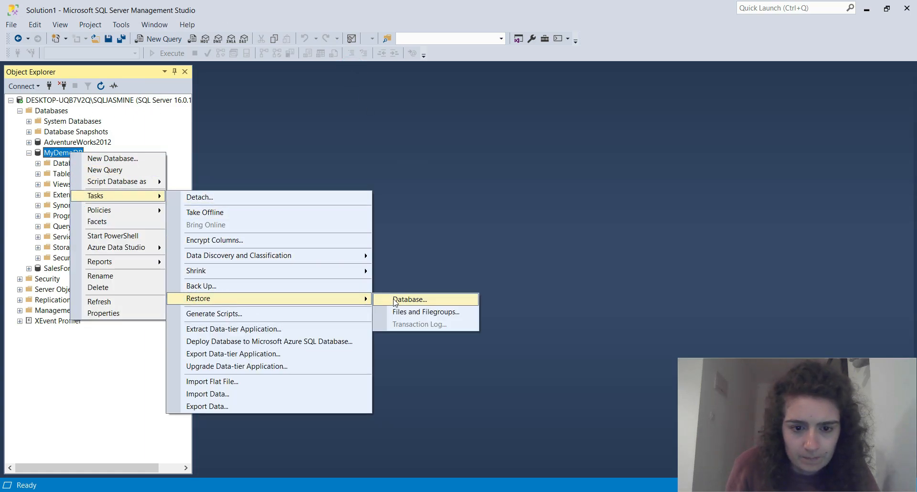
pyautogui.click(408, 298)
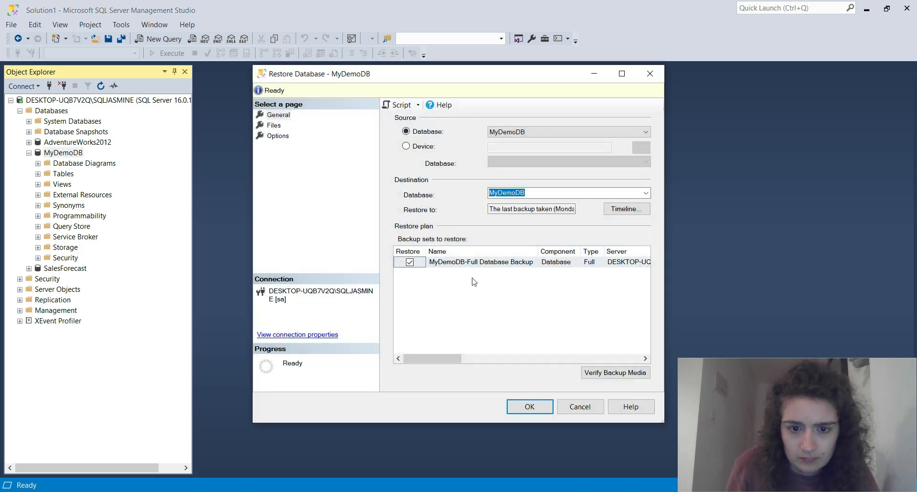
pyautogui.click(532, 406)
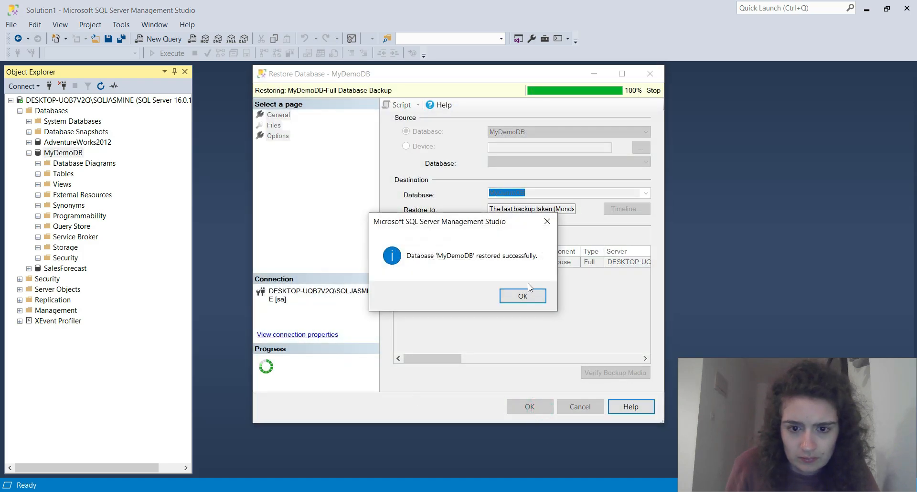
pyautogui.click(523, 297)
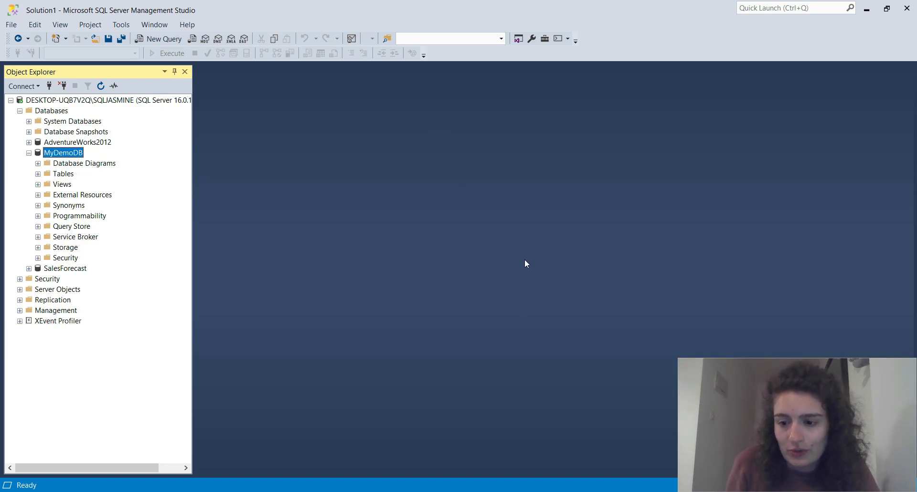
# Refresh the MyDemoDB database and expand its Tables and System Tables folders to look for the restored tables.
pyautogui.rightClick(66, 156)
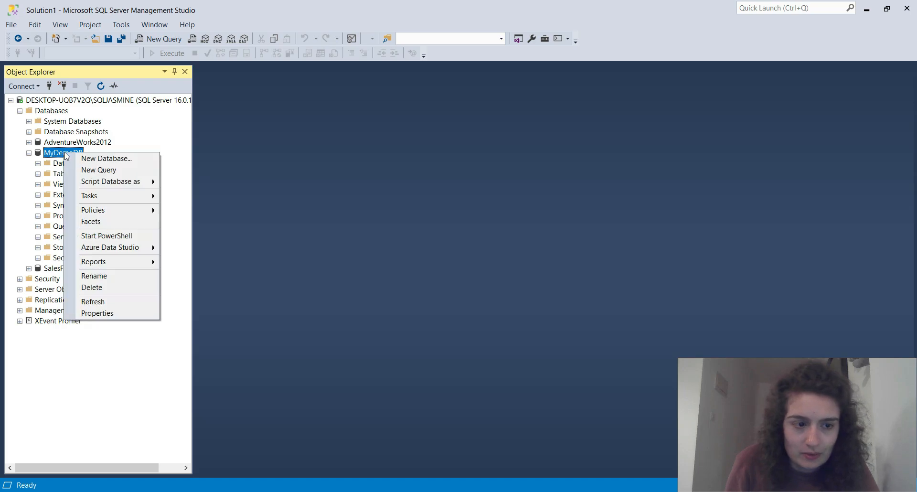
pyautogui.click(116, 302)
pyautogui.click(38, 173)
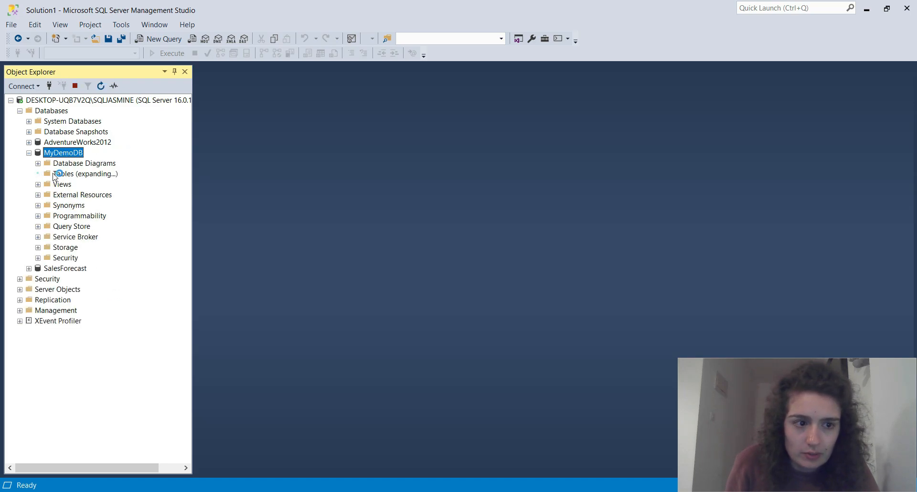
pyautogui.click(71, 173)
pyautogui.click(47, 184)
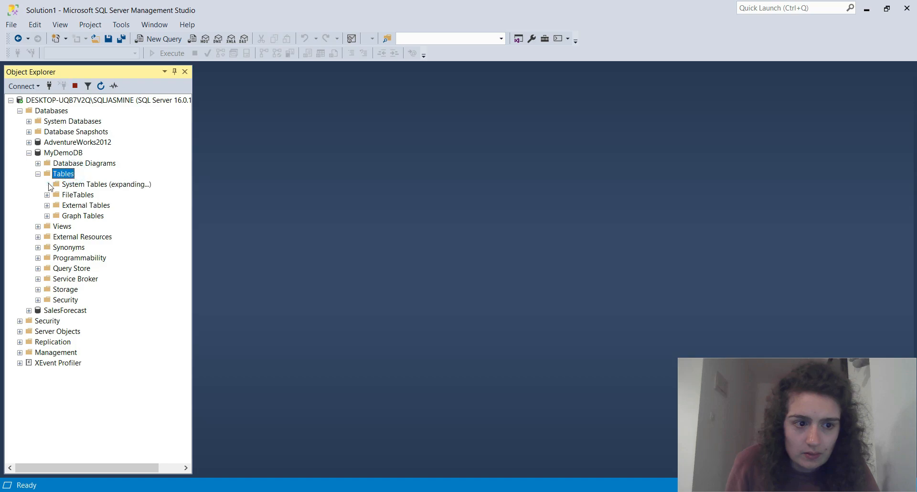
# Refresh the Tables folder of MyDemoDB and inspect its System Tables folder.
pyautogui.click(75, 186)
pyautogui.rightClick(70, 182)
pyautogui.click(87, 220)
pyautogui.click(48, 185)
pyautogui.click(69, 175)
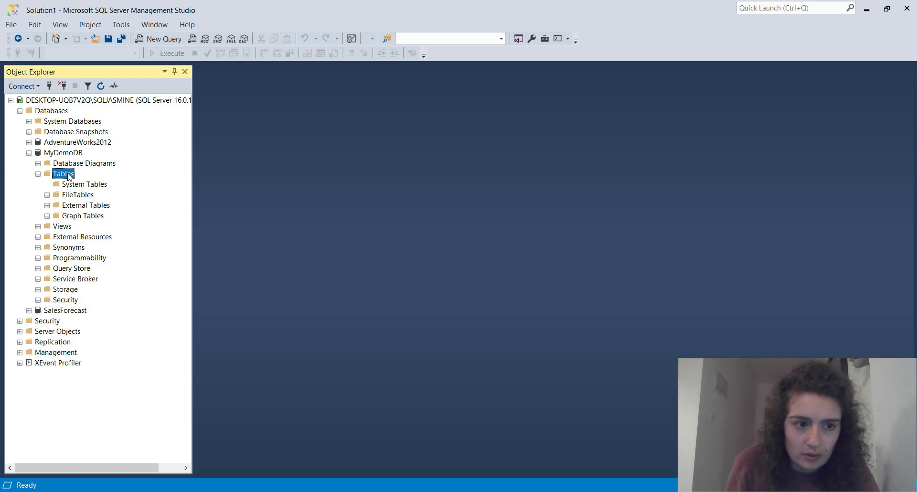
pyautogui.rightClick(69, 176)
pyautogui.click(91, 236)
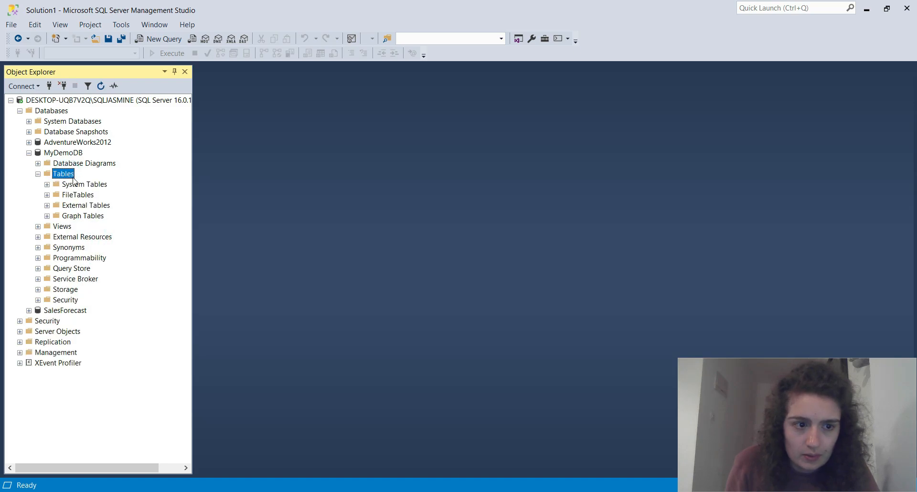
pyautogui.click(47, 184)
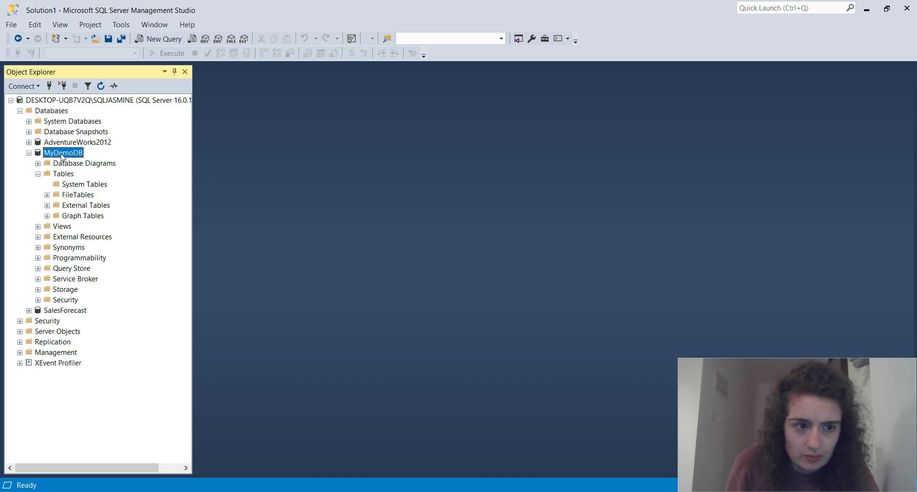
# Refresh MyDemoDB again and check the System Tables and FileTables folders under Tables.
pyautogui.rightClick(62, 153)
pyautogui.click(98, 302)
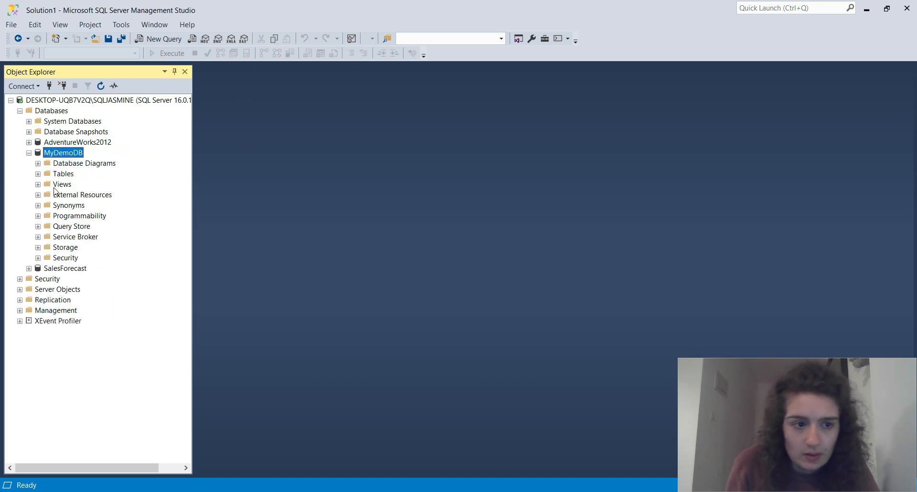
pyautogui.click(38, 175)
pyautogui.click(46, 185)
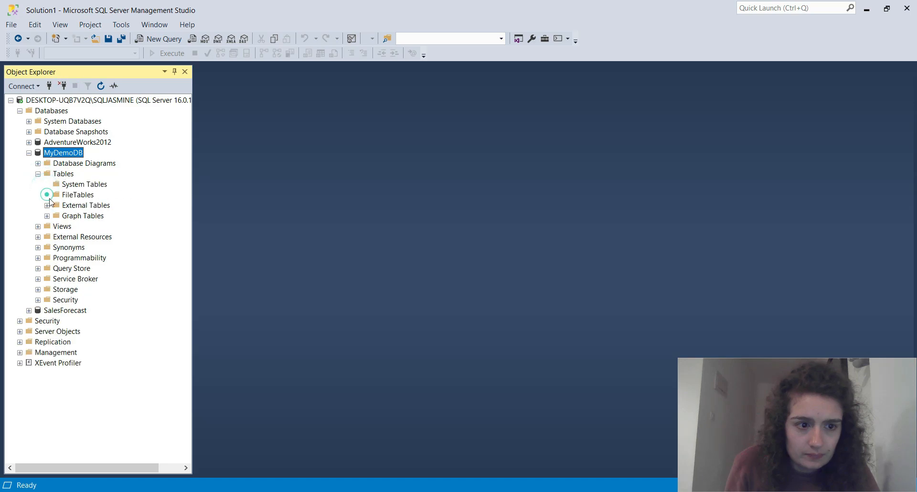
pyautogui.rightClick(62, 154)
pyautogui.click(60, 174)
pyautogui.rightClick(58, 174)
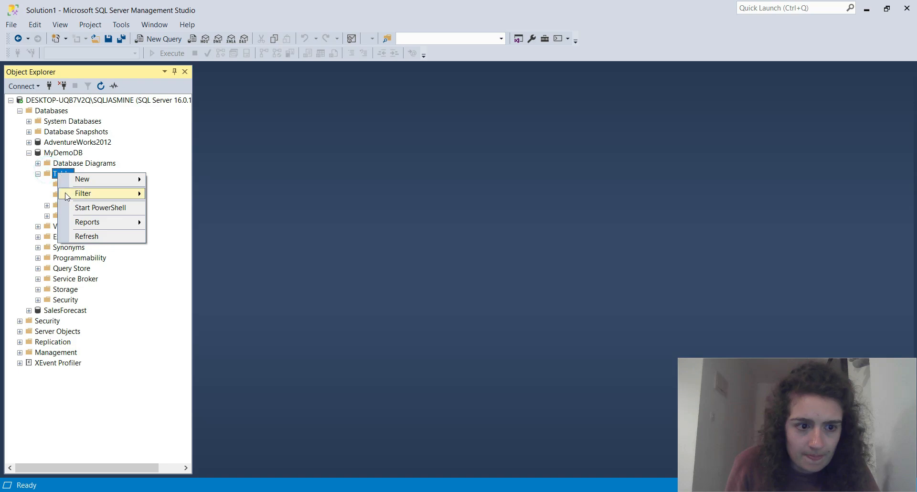
pyautogui.click(62, 153)
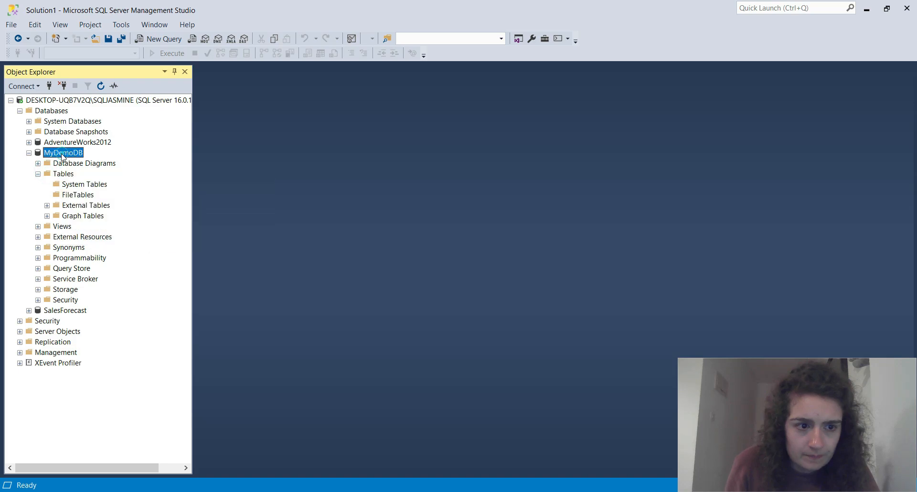
# Verify the backup media for MyDemoDB and restore the database again from its full database backup.
pyautogui.rightClick(63, 154)
pyautogui.moveTo(114, 198)
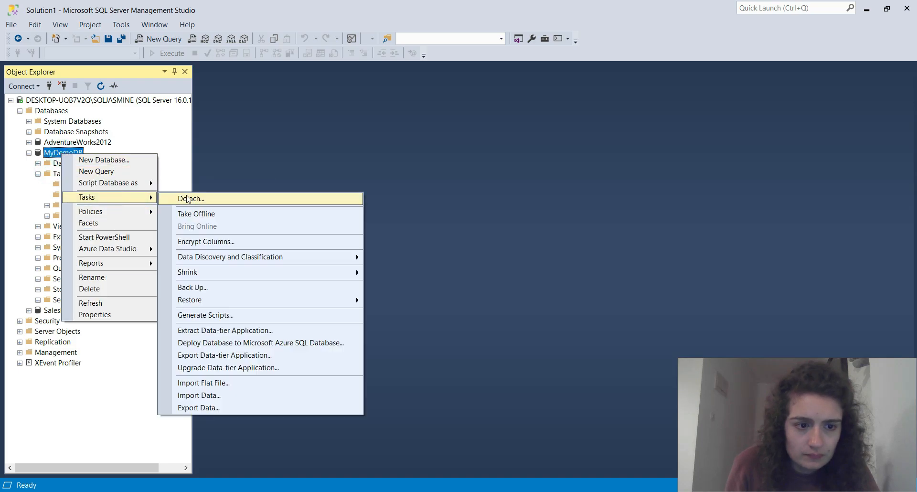
pyautogui.moveTo(228, 300)
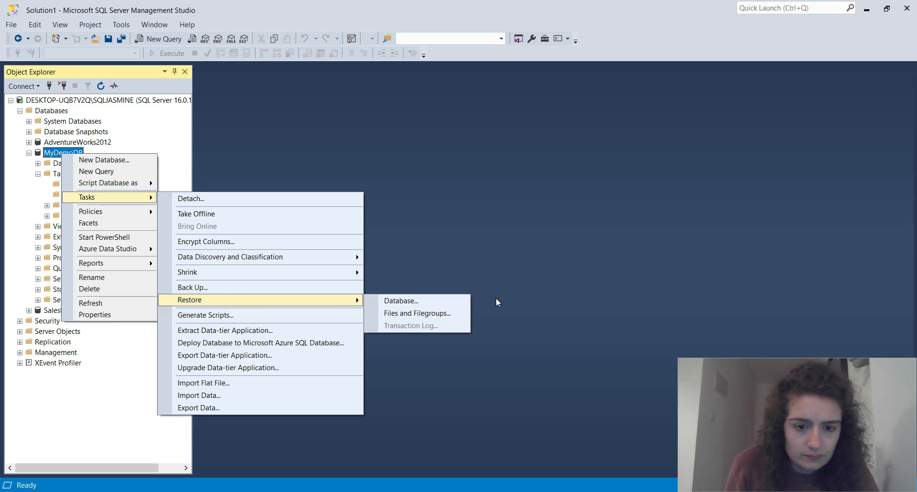
pyautogui.click(430, 300)
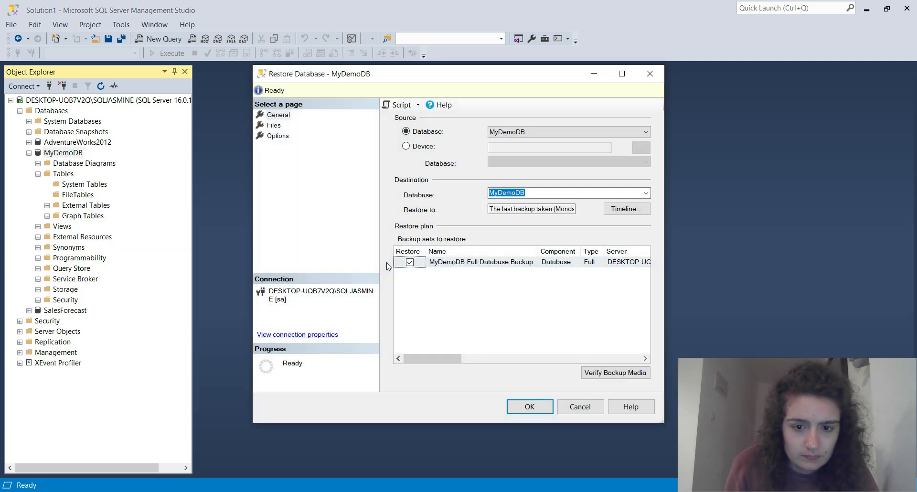
pyautogui.click(530, 406)
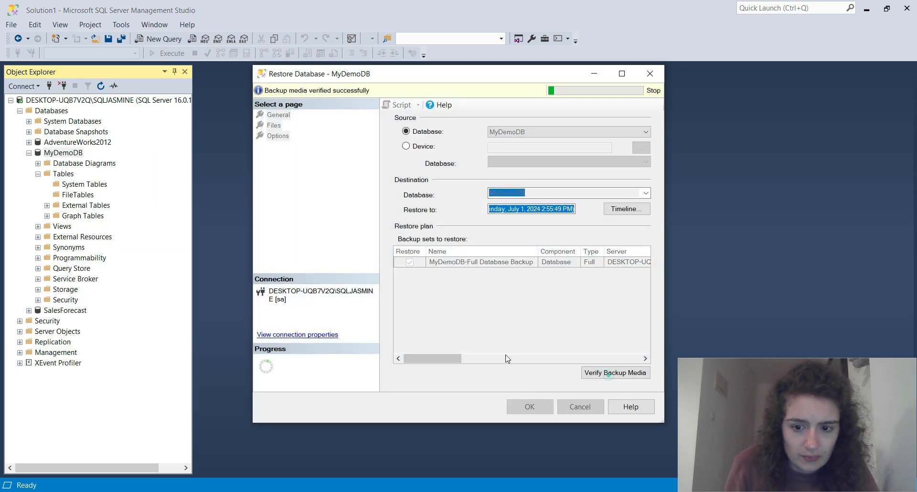
pyautogui.click(519, 405)
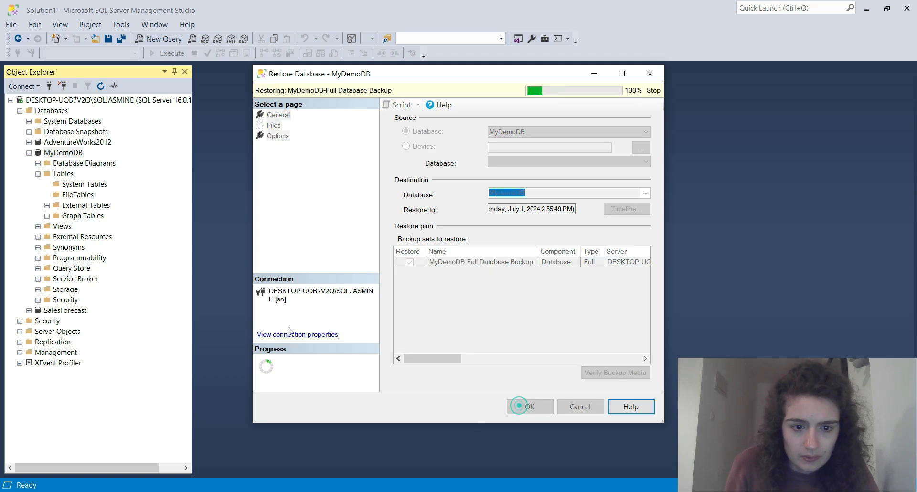
pyautogui.click(506, 293)
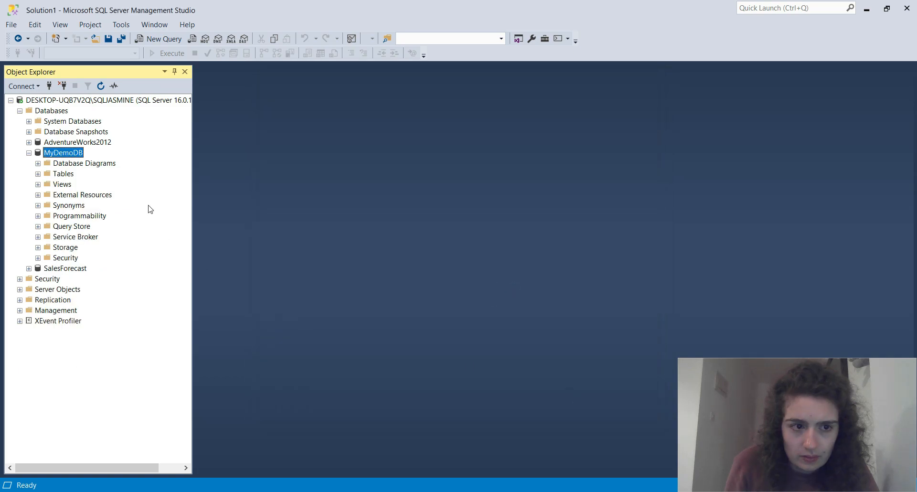
# Expand the Tables folder of MyDemoDB, refresh it and check the System Tables folder for restored tables.
pyautogui.click(43, 177)
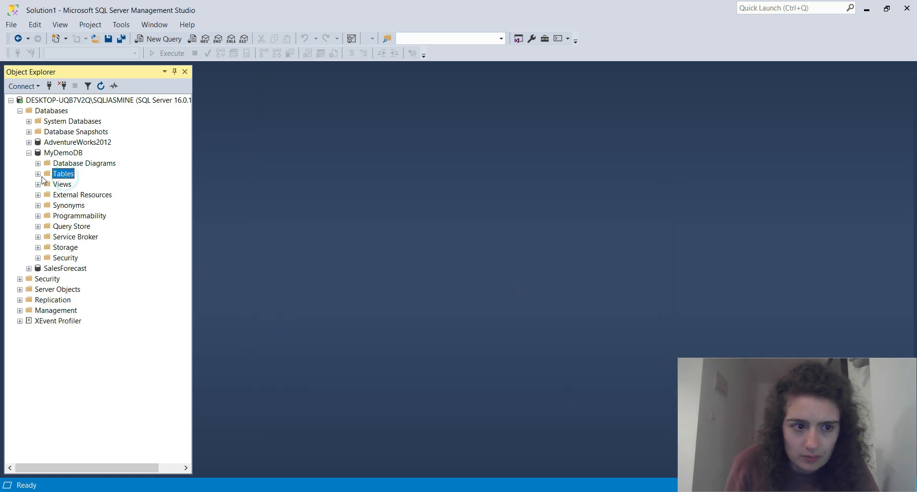
pyautogui.rightClick(75, 179)
pyautogui.click(63, 178)
pyautogui.click(37, 174)
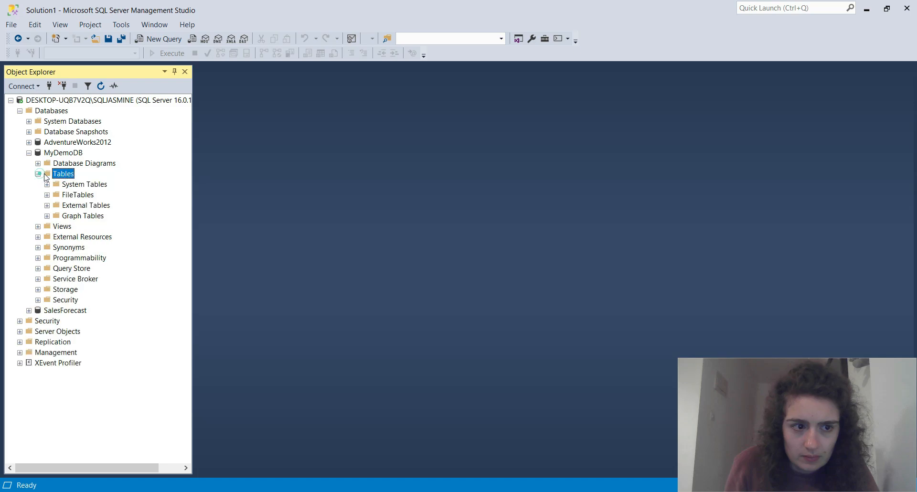
pyautogui.click(47, 184)
pyautogui.rightClick(67, 175)
pyautogui.click(96, 238)
pyautogui.click(47, 185)
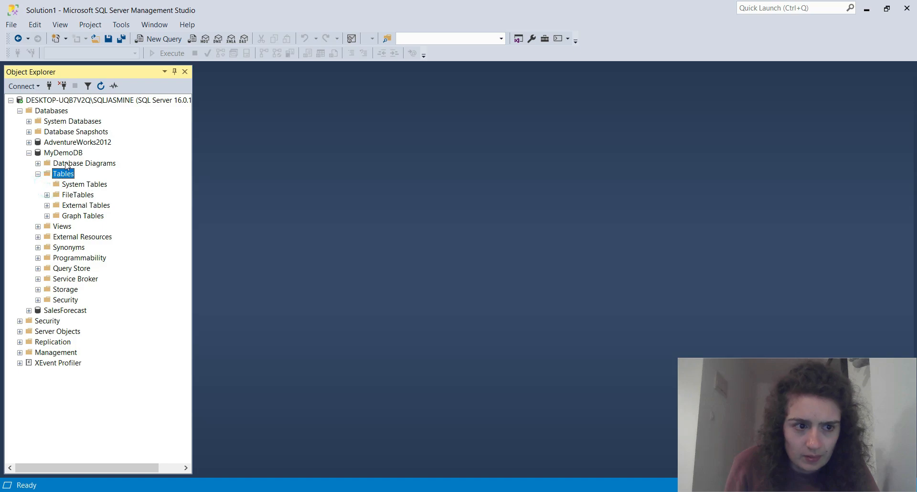
# Widen the Object Explorer and look through the System Views of MyDemoDB, collapsing the Views folder when done.
pyautogui.click(67, 154)
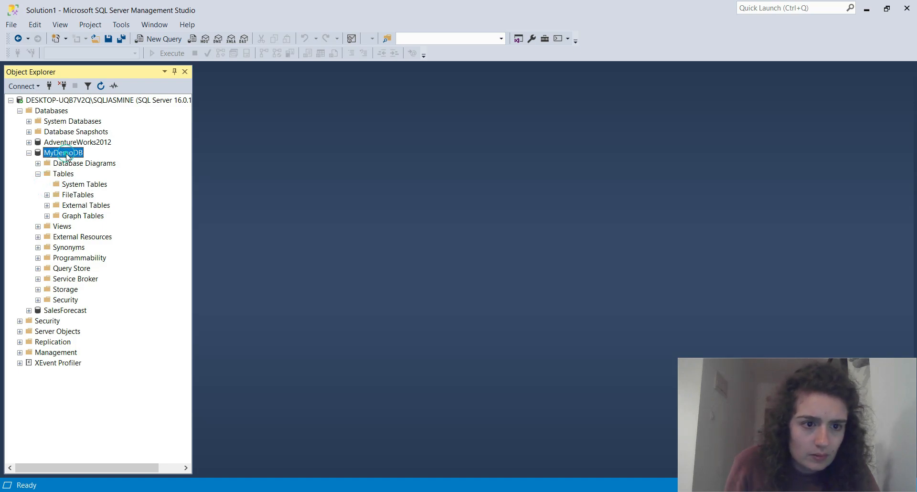
pyautogui.moveTo(192, 158); pyautogui.dragTo(222, 157)
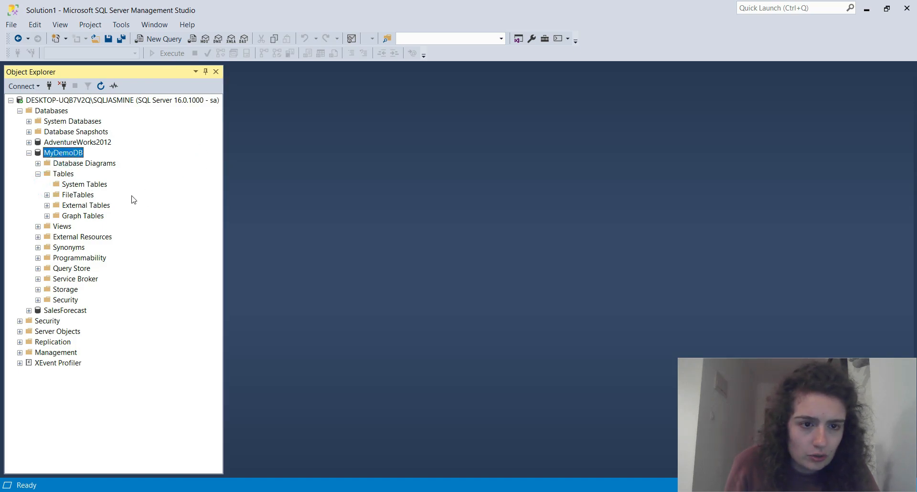
pyautogui.click(66, 185)
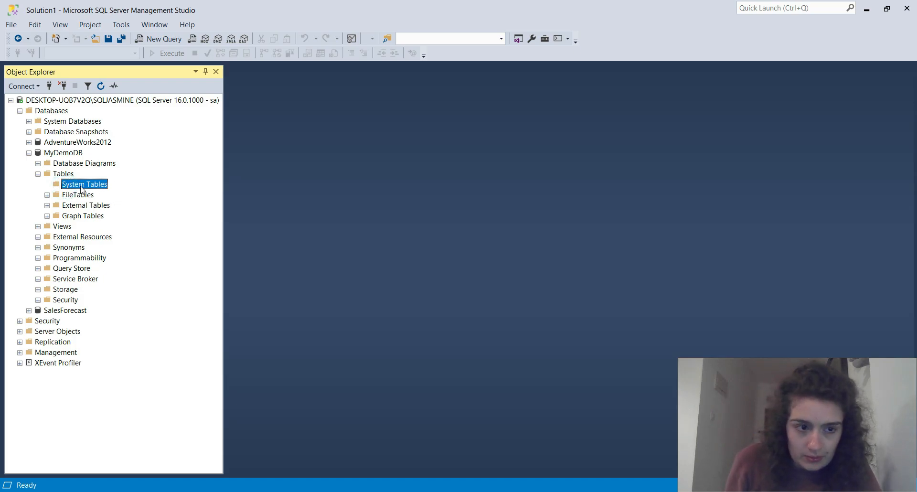
pyautogui.click(38, 226)
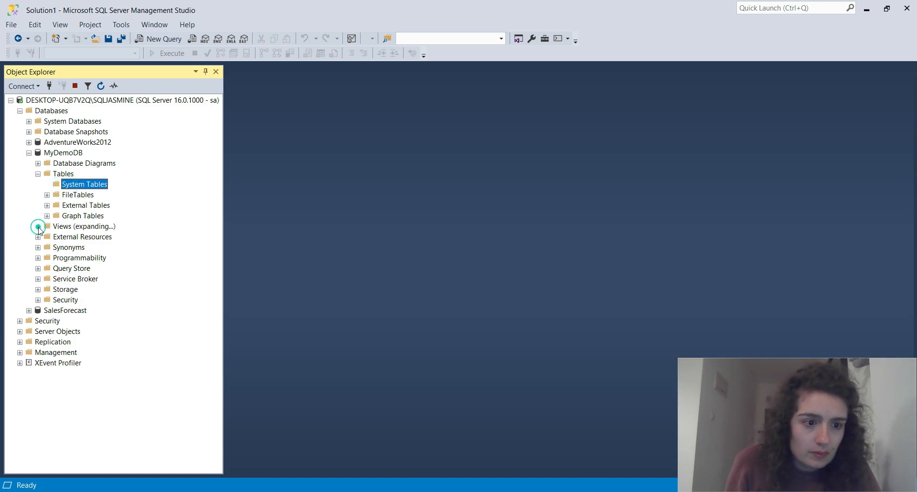
pyautogui.click(46, 237)
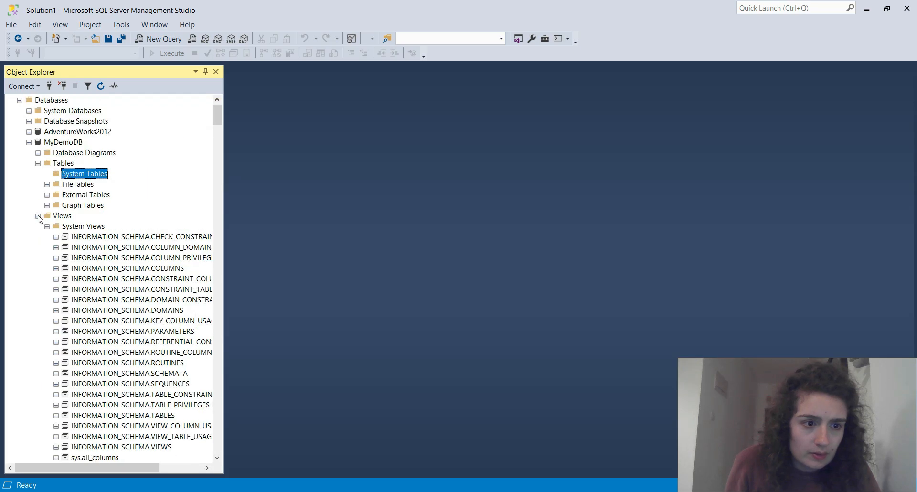
pyautogui.click(38, 215)
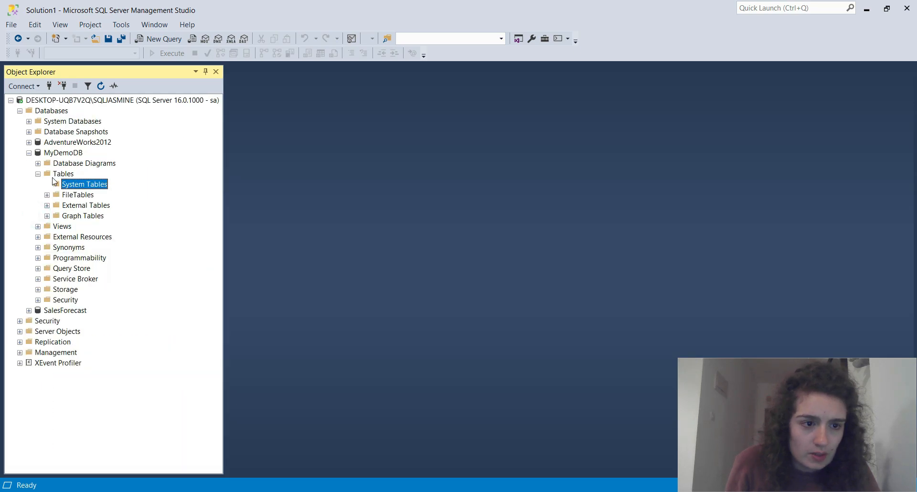
# Refresh the MyDemoDB database once more and recheck its Tables and System Tables folders.
pyautogui.rightClick(60, 154)
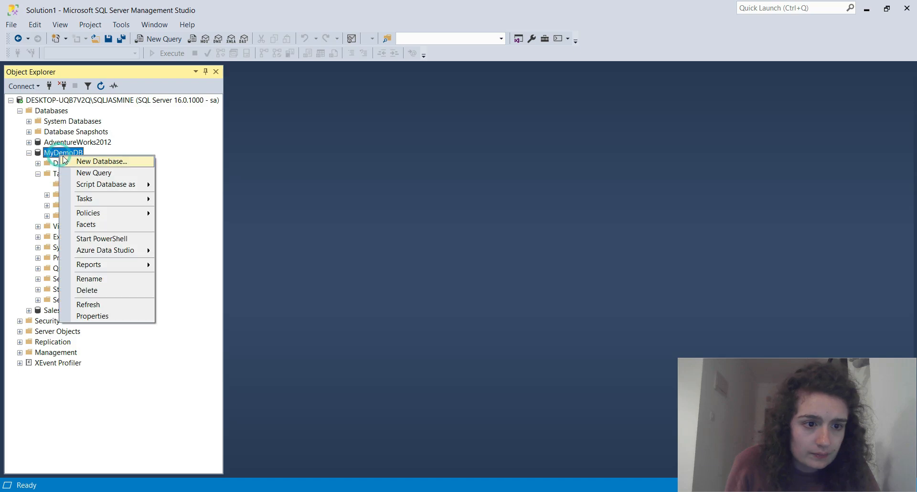
pyautogui.click(98, 305)
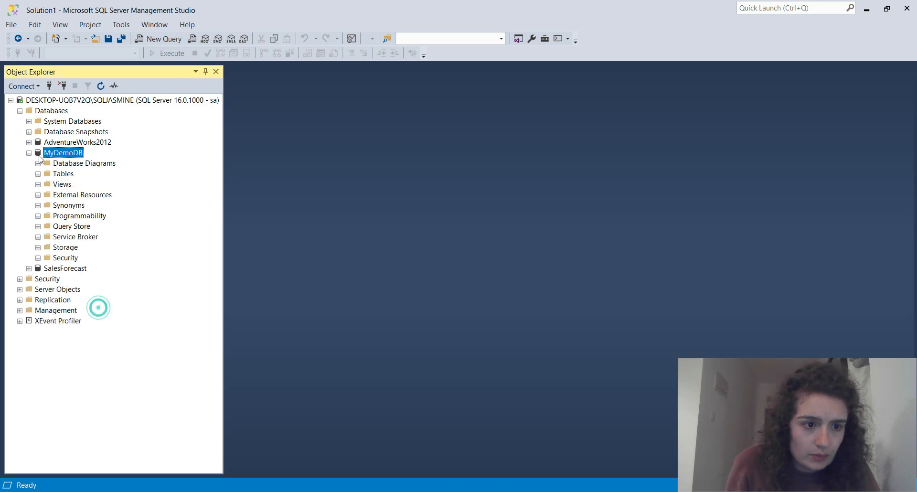
pyautogui.click(38, 174)
pyautogui.click(46, 184)
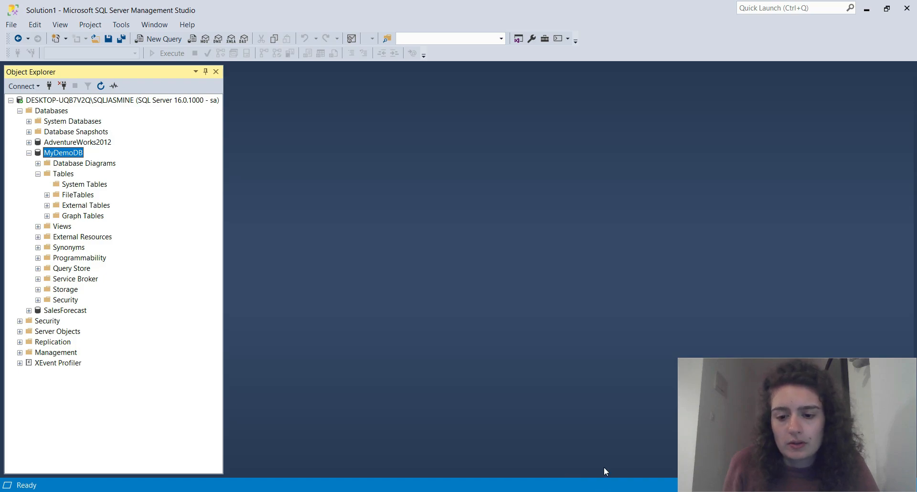
# Switch to the Alison course in the browser and advance from Database Backups and Restores to the lesson summary.
pyautogui.hotkey('alt', 'Tab')
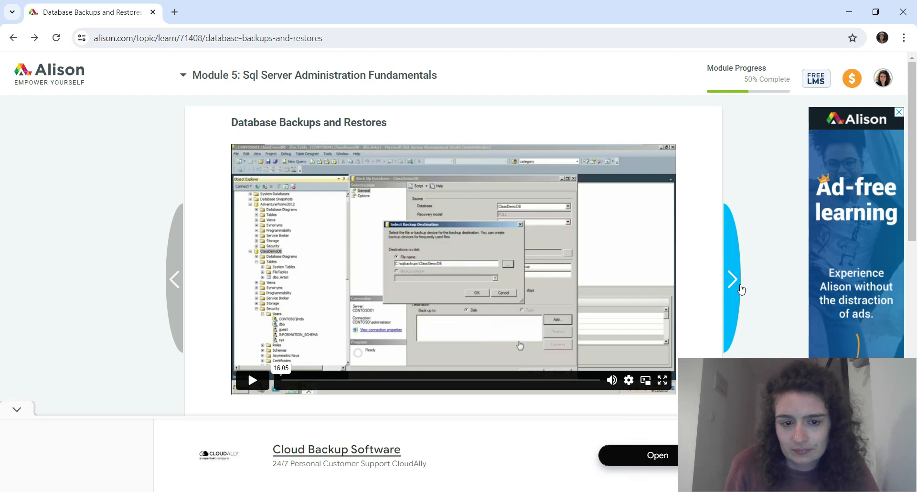
pyautogui.click(738, 286)
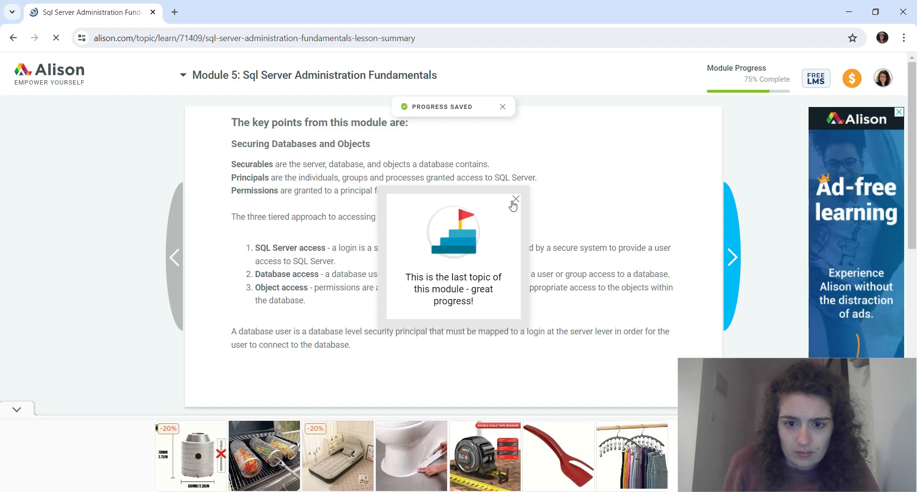
# Dismiss the last-topic notice and read the summary's three tiers of access and database user definition, highlighting key phrases.
pyautogui.click(513, 203)
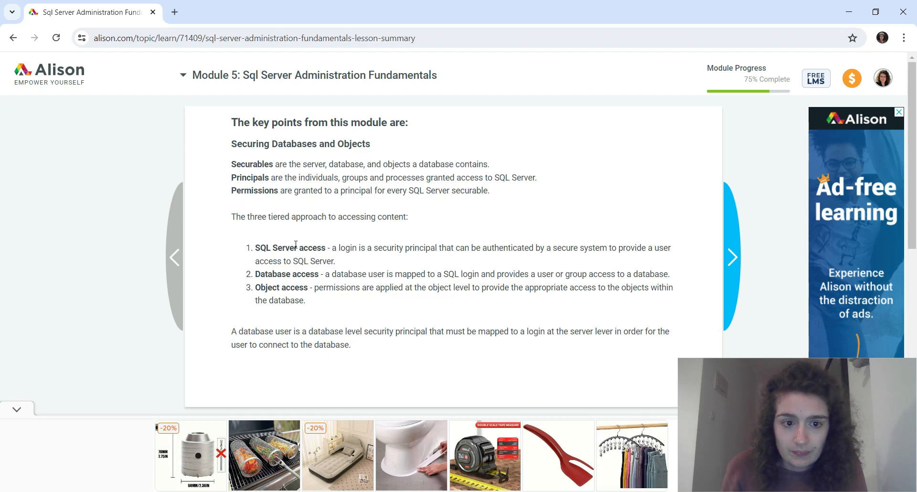
pyautogui.moveTo(254, 248); pyautogui.dragTo(321, 248)
pyautogui.moveTo(254, 275); pyautogui.dragTo(321, 276)
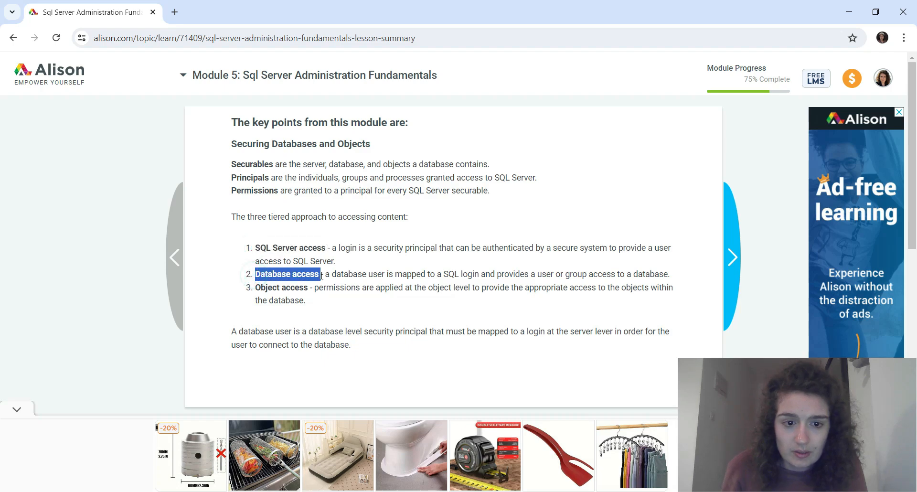
pyautogui.moveTo(254, 288); pyautogui.dragTo(314, 290)
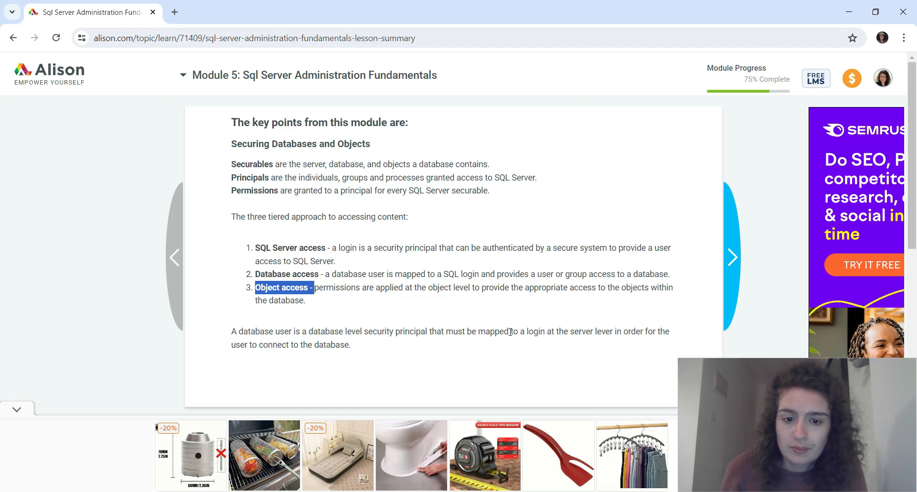
pyautogui.moveTo(513, 331); pyautogui.dragTo(344, 331)
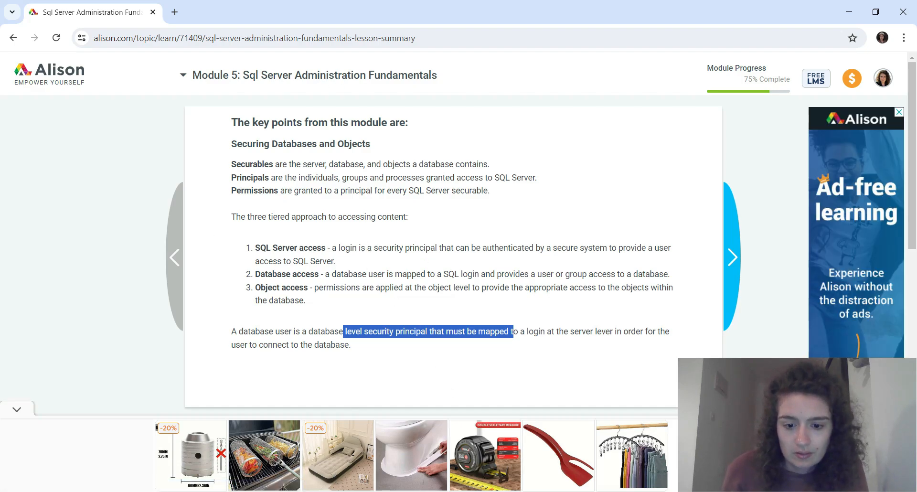
# Switch to the Module 5 workbook in Excel and review the notes on access tiers, permissions, backup types and fixed database roles.
pyautogui.hotkey('alt', 'Tab')
pyautogui.scroll(-9, 278, 323)
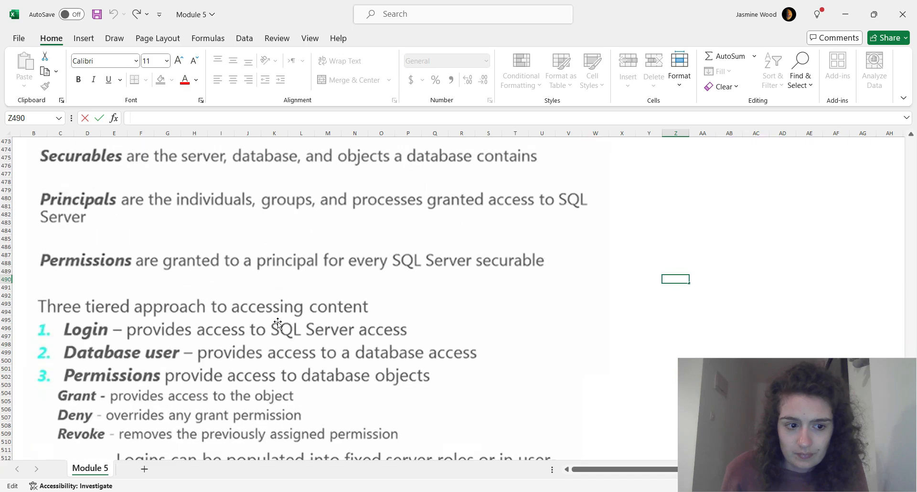
pyautogui.scroll(-4, 195, 267)
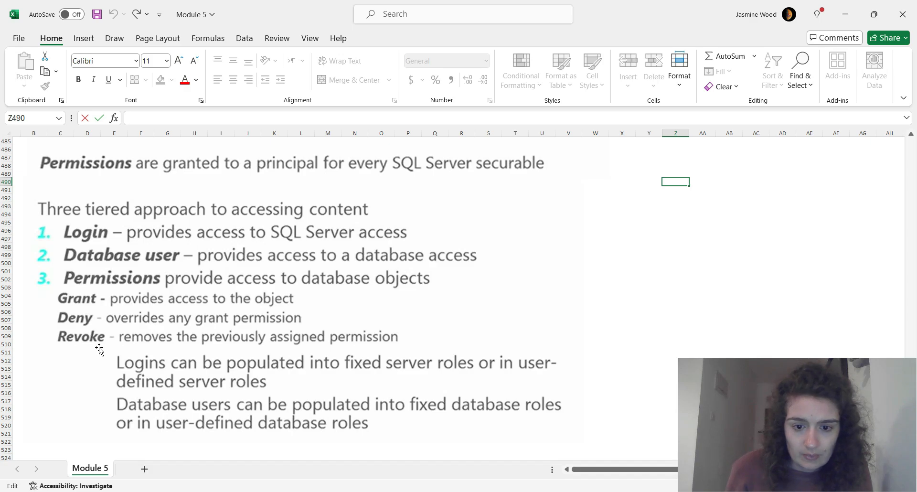
pyautogui.scroll(-3, 99, 347)
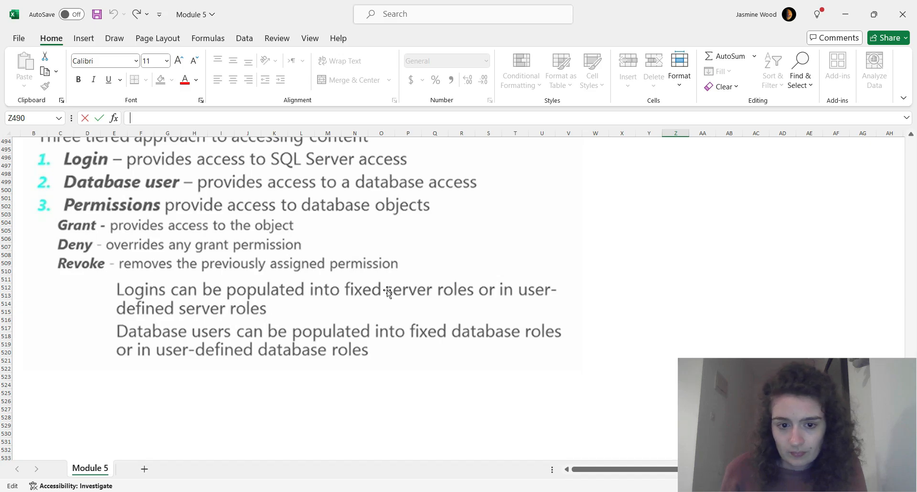
pyautogui.scroll(20, 447, 293)
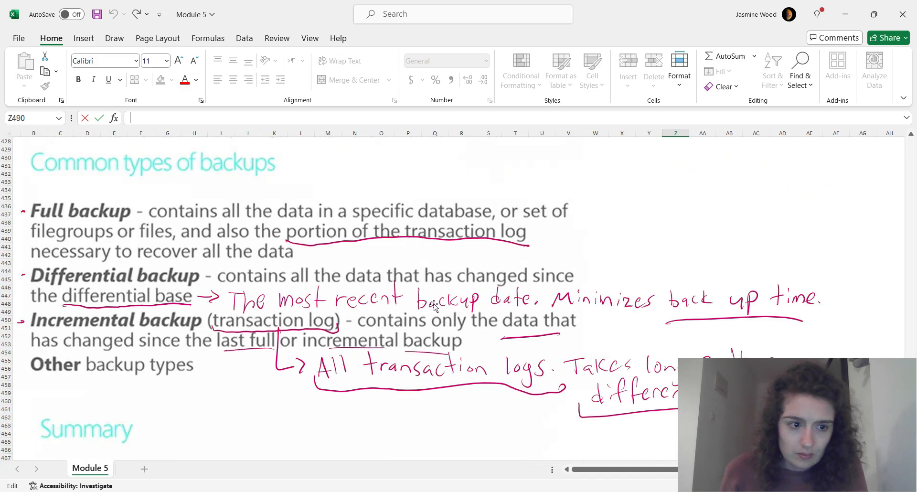
pyautogui.scroll(20, 434, 303)
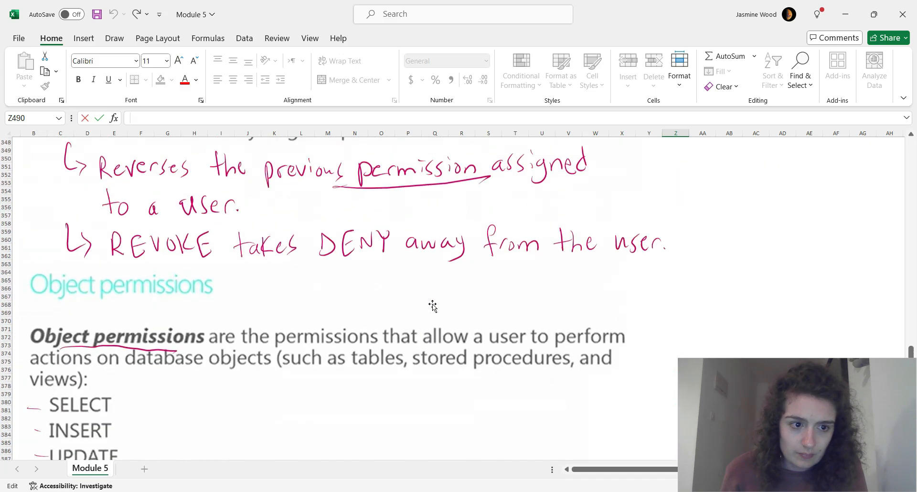
pyautogui.scroll(15, 431, 303)
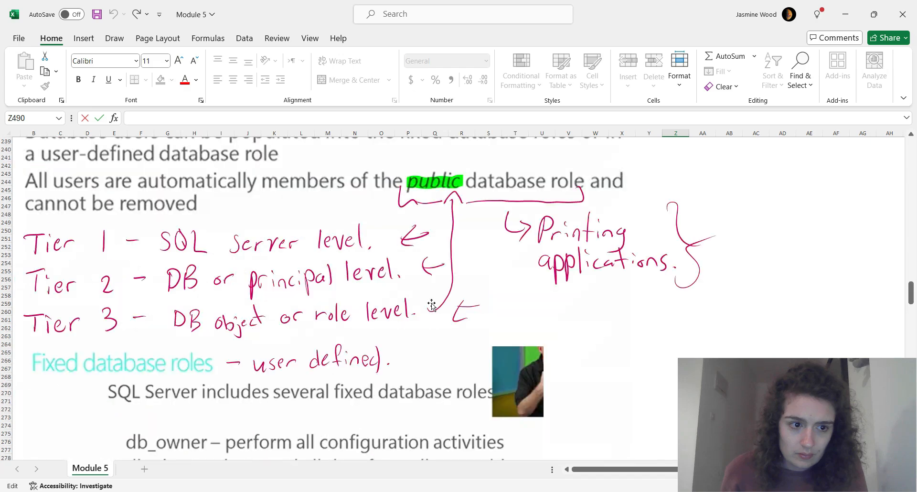
pyautogui.scroll(-5, 432, 315)
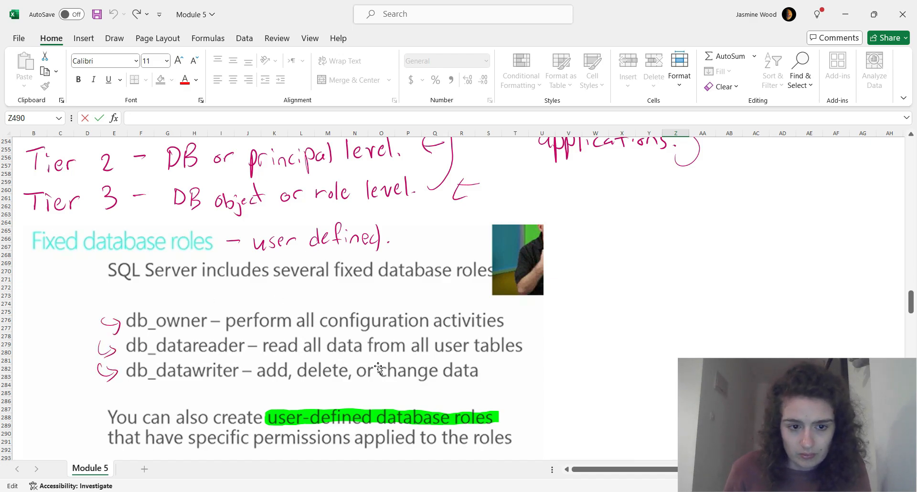
pyautogui.scroll(-4, 377, 366)
pyautogui.scroll(7, 377, 366)
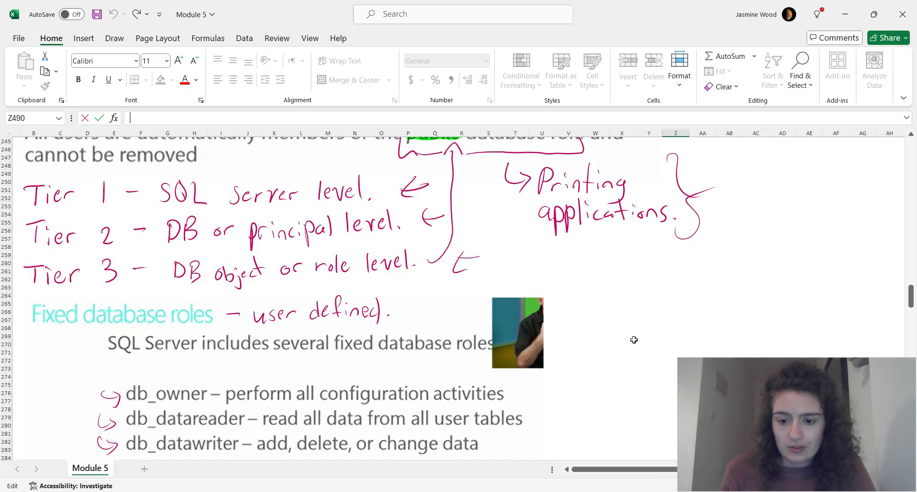
# Return to the Alison course and read the summary page on the guest user account, database backups and backup types, highlighting key terms.
pyautogui.hotkey('alt', 'Tab')
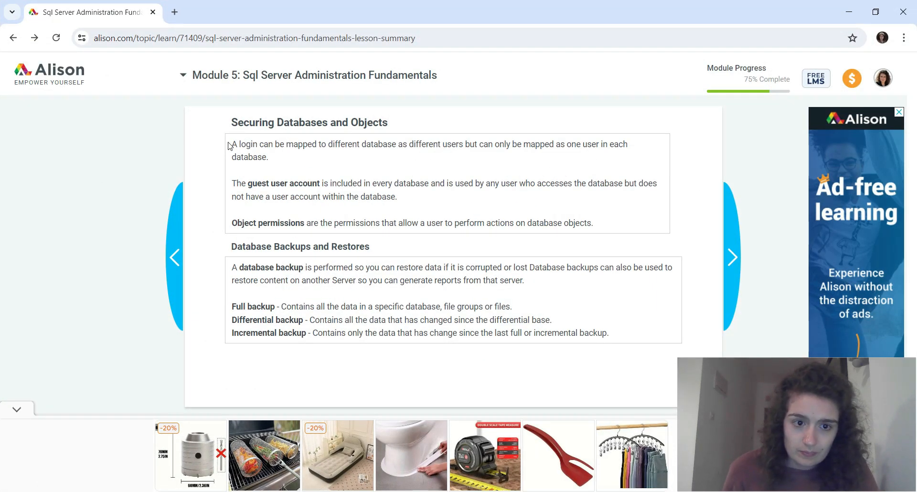
pyautogui.moveTo(248, 183); pyautogui.dragTo(346, 183)
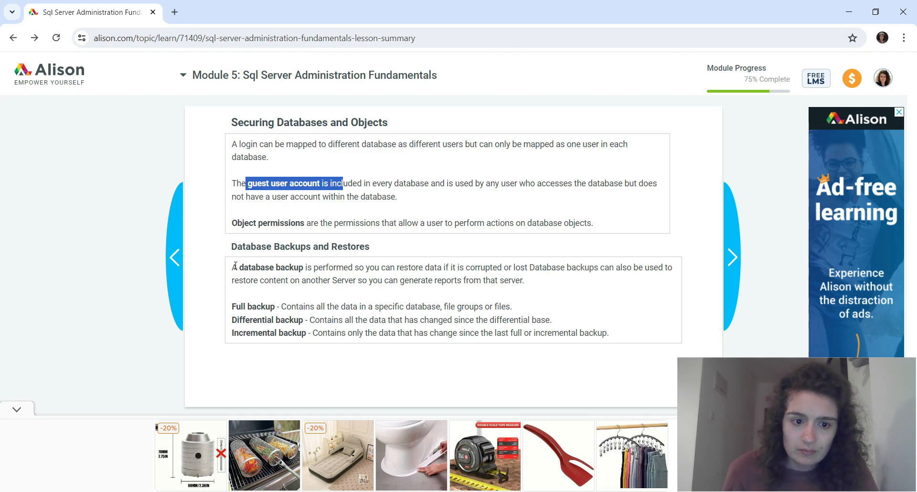
pyautogui.moveTo(232, 268); pyautogui.dragTo(311, 262)
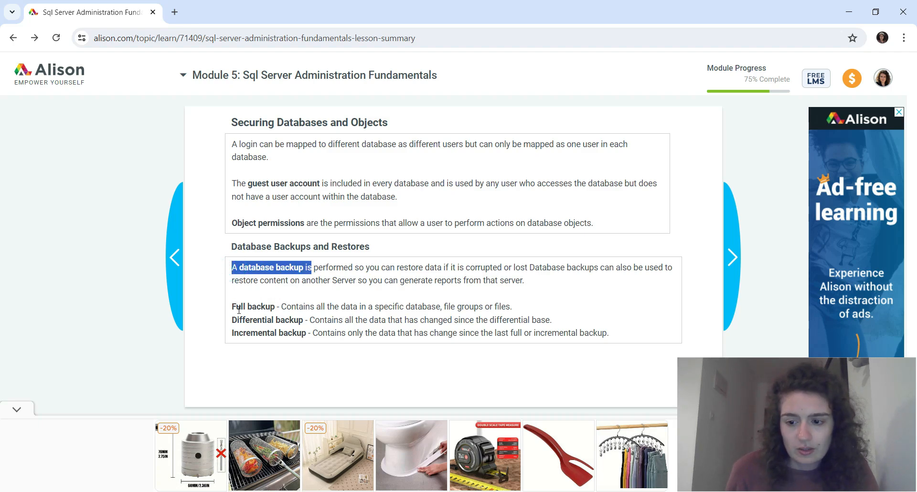
pyautogui.moveTo(232, 306); pyautogui.dragTo(232, 339)
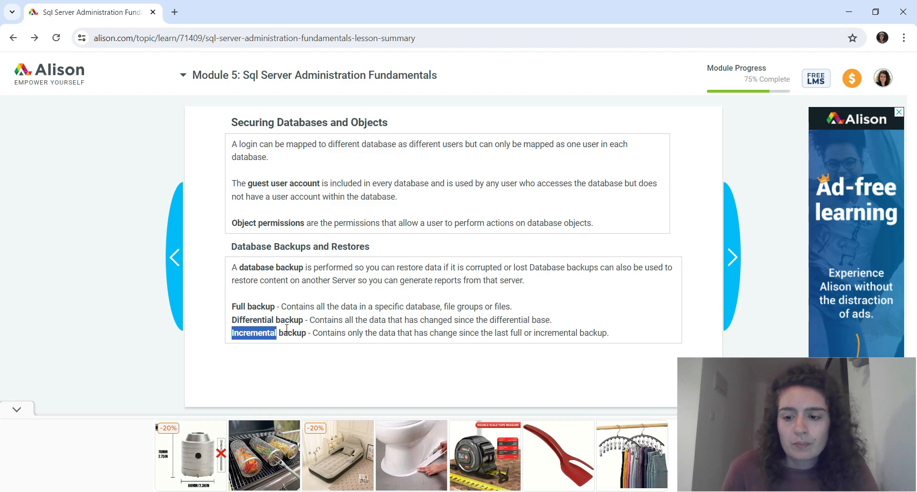
pyautogui.moveTo(275, 318); pyautogui.dragTo(225, 322)
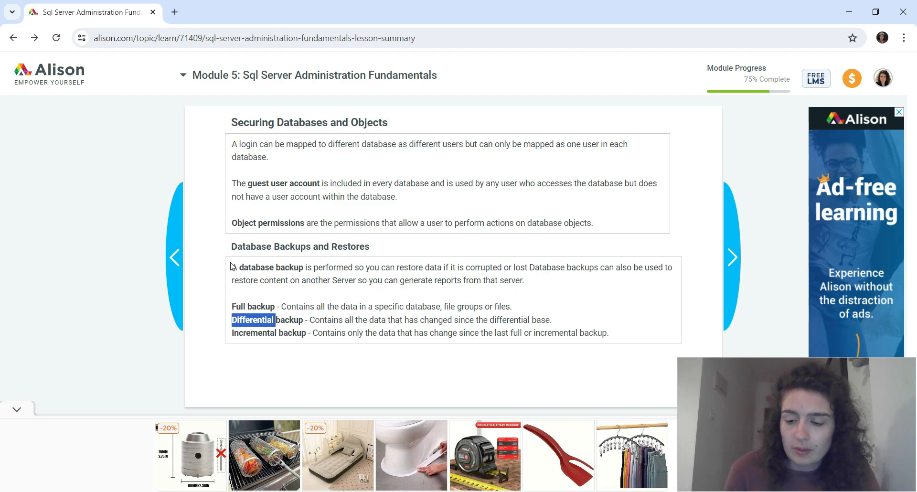
pyautogui.moveTo(276, 306); pyautogui.dragTo(232, 307)
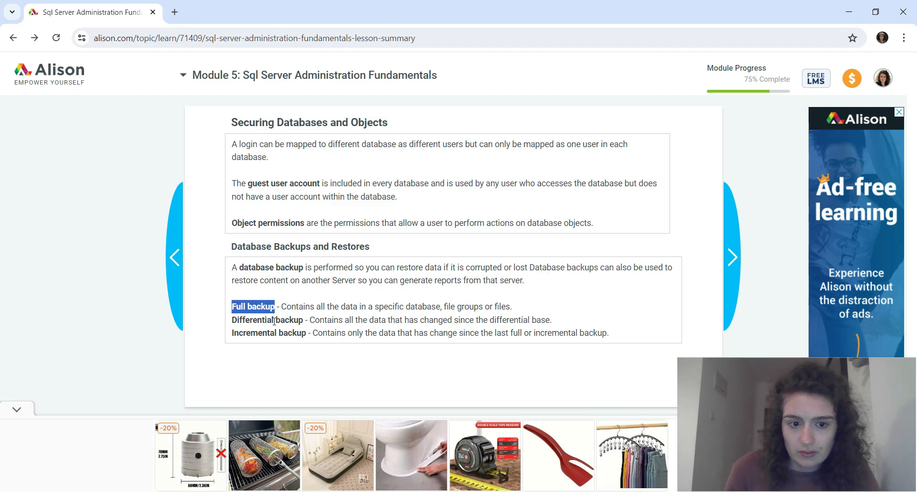
pyautogui.moveTo(275, 321); pyautogui.dragTo(232, 320)
pyautogui.moveTo(306, 321); pyautogui.dragTo(231, 322)
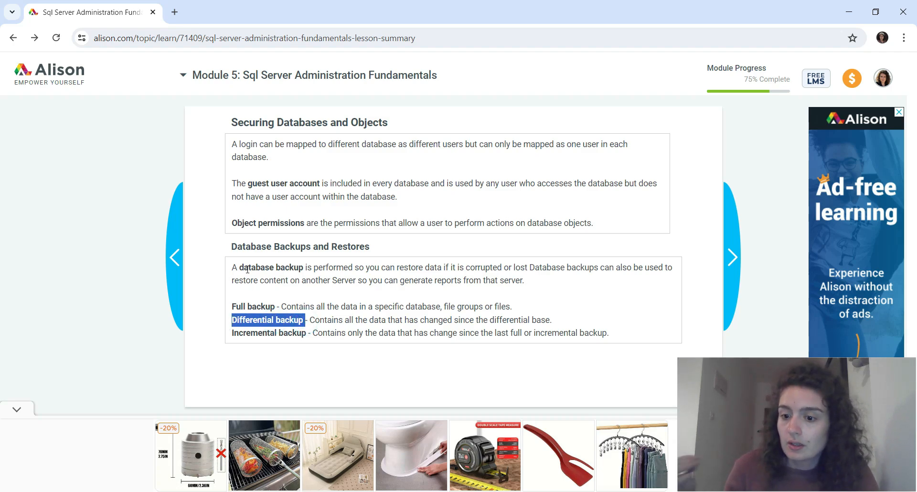